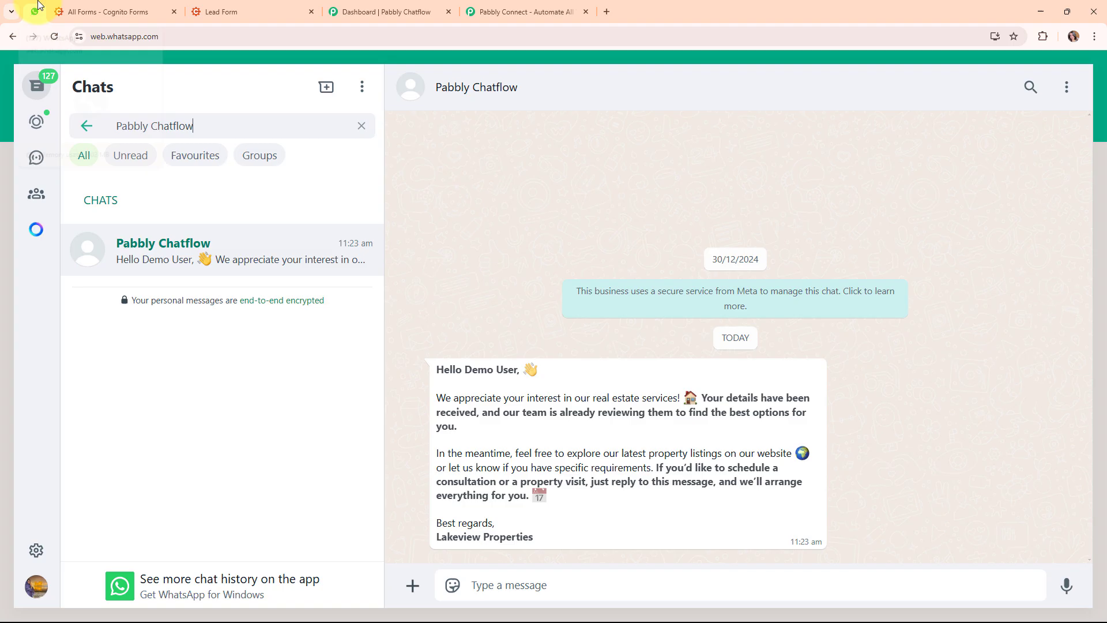
Review the Pabbly Chatflow welcome message in WhatsApp Web, then return to the filled Lead Form
click(35, 12)
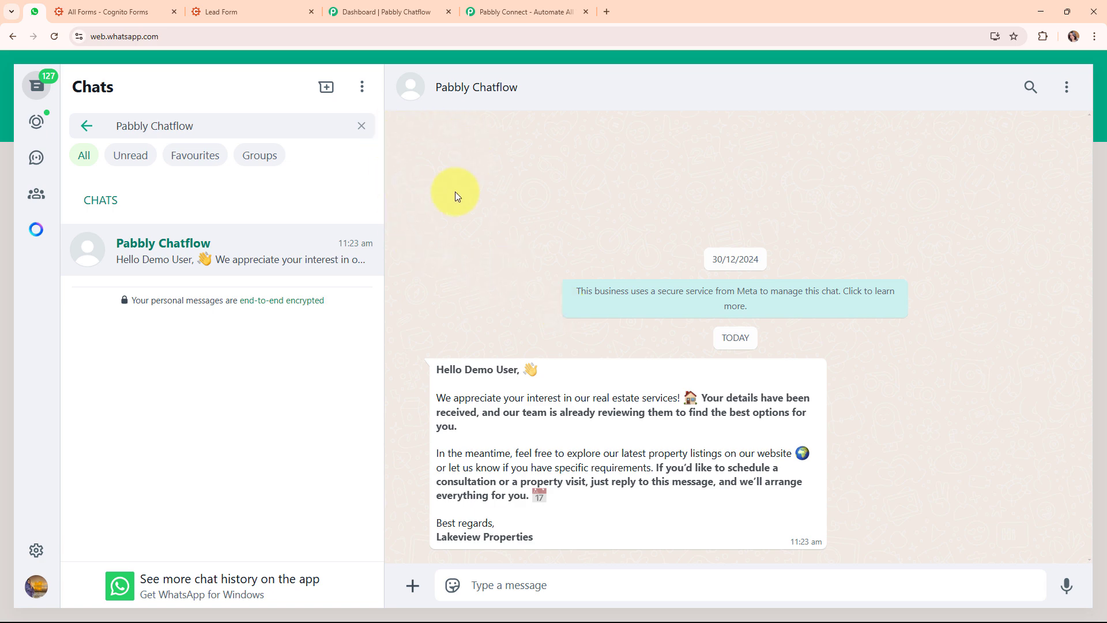
click(222, 12)
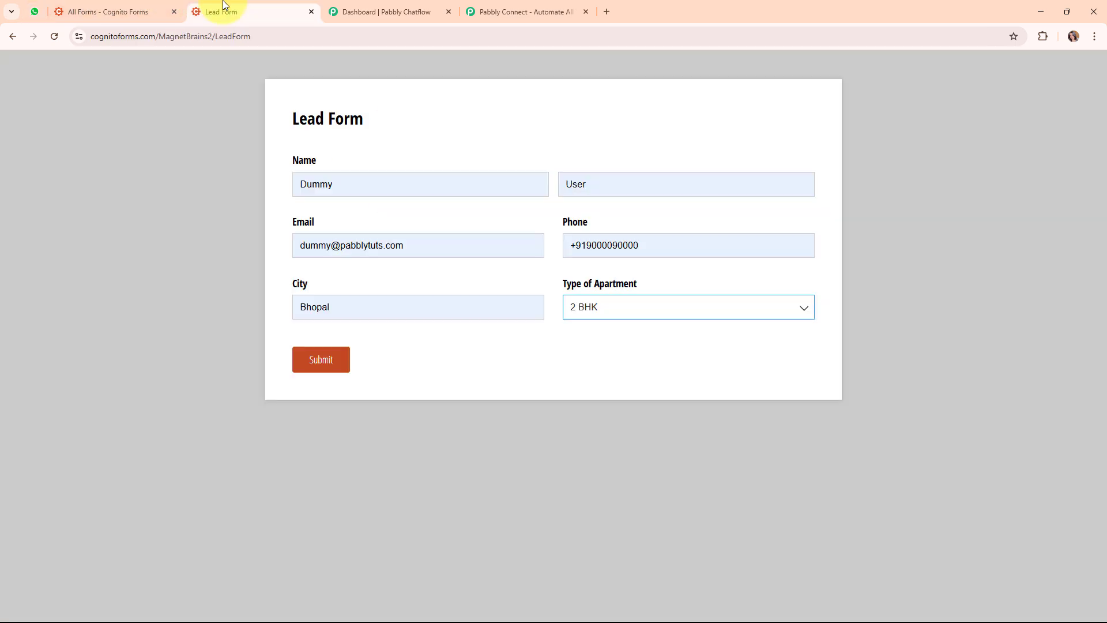
Bring up the Pabbly Chatflow dashboard showing 100 message credits and 1 WhatsApp number
click(403, 8)
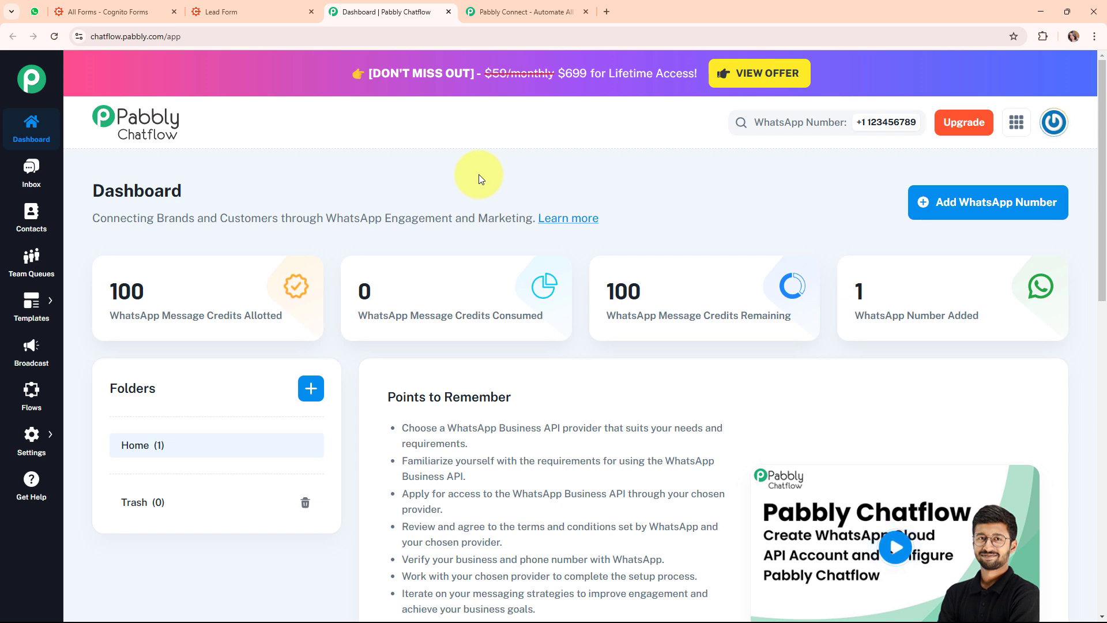
Return to the filled Lead Form with Bhopal and 2 BHK entered
click(227, 7)
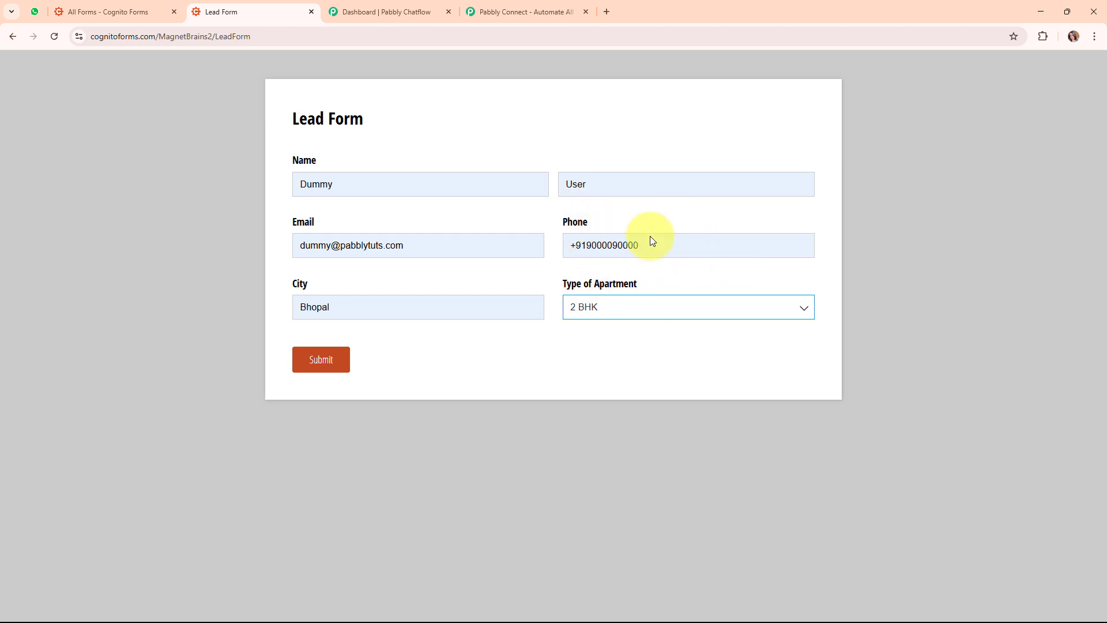
Replace the digits after +91 with a new phone number, submit, and check WhatsApp for the message
click(601, 245)
shift+click(585, 254)
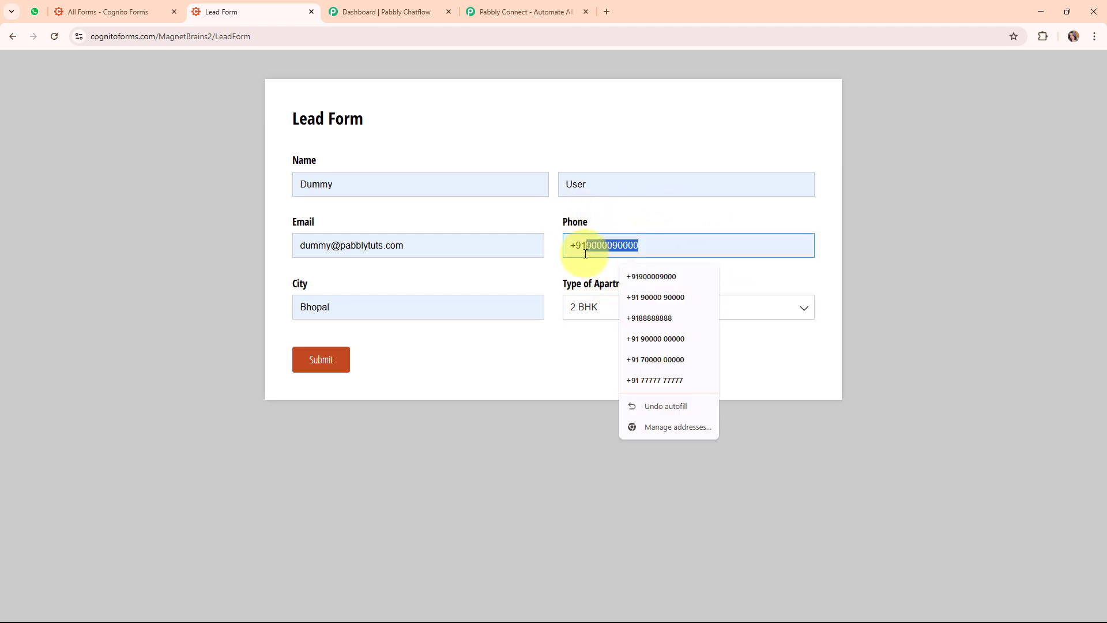
key(BackSpace)
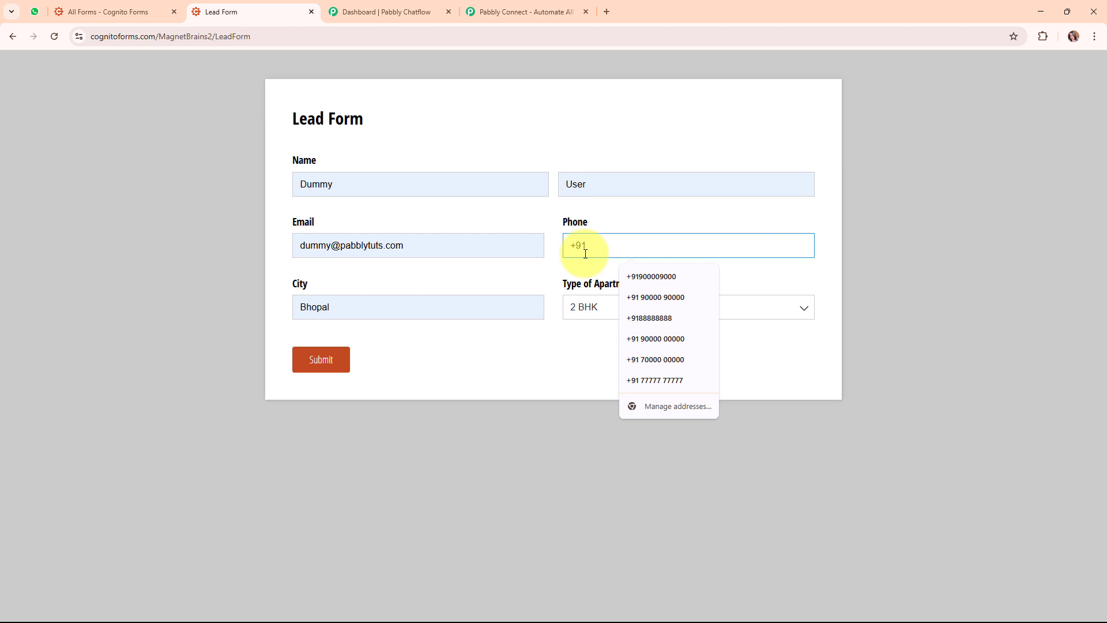
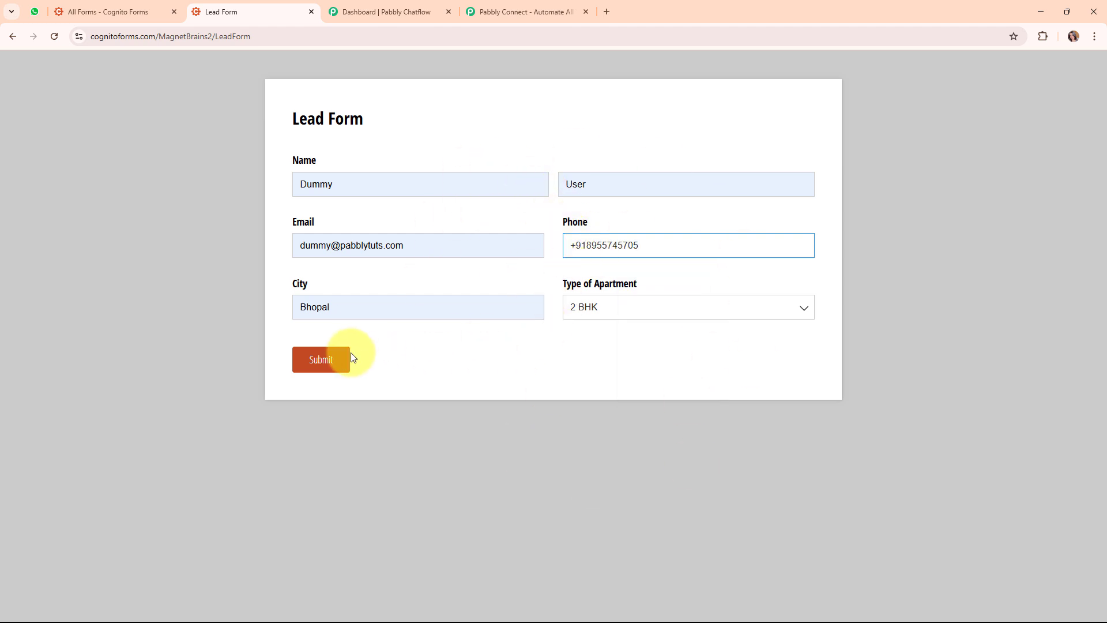
click(337, 366)
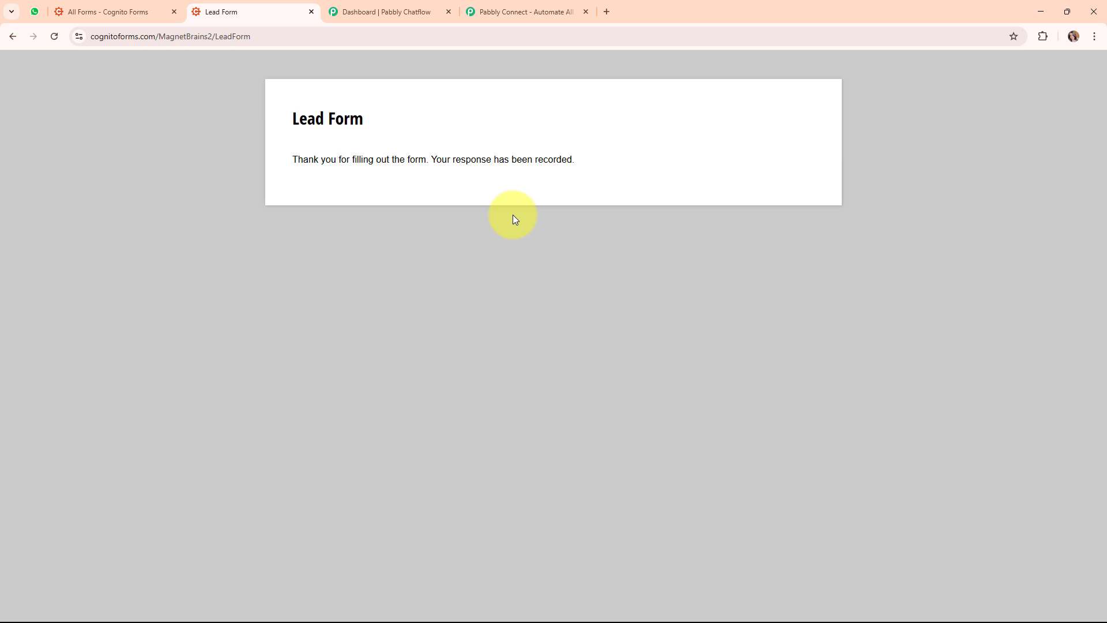
key(ctrl+1)
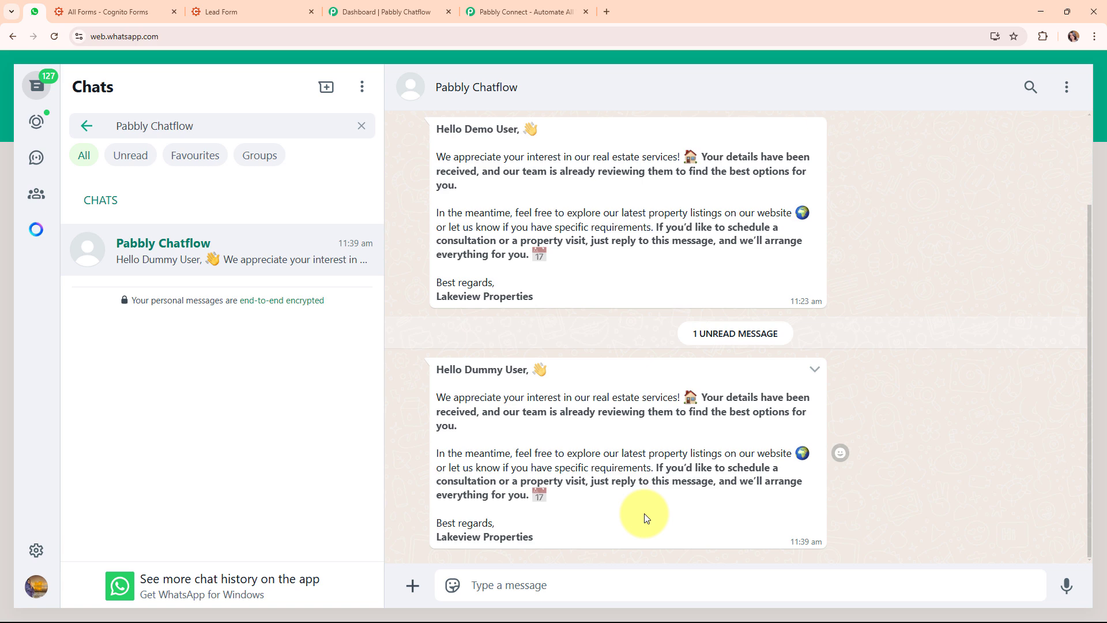
drag(464, 370, 565, 378)
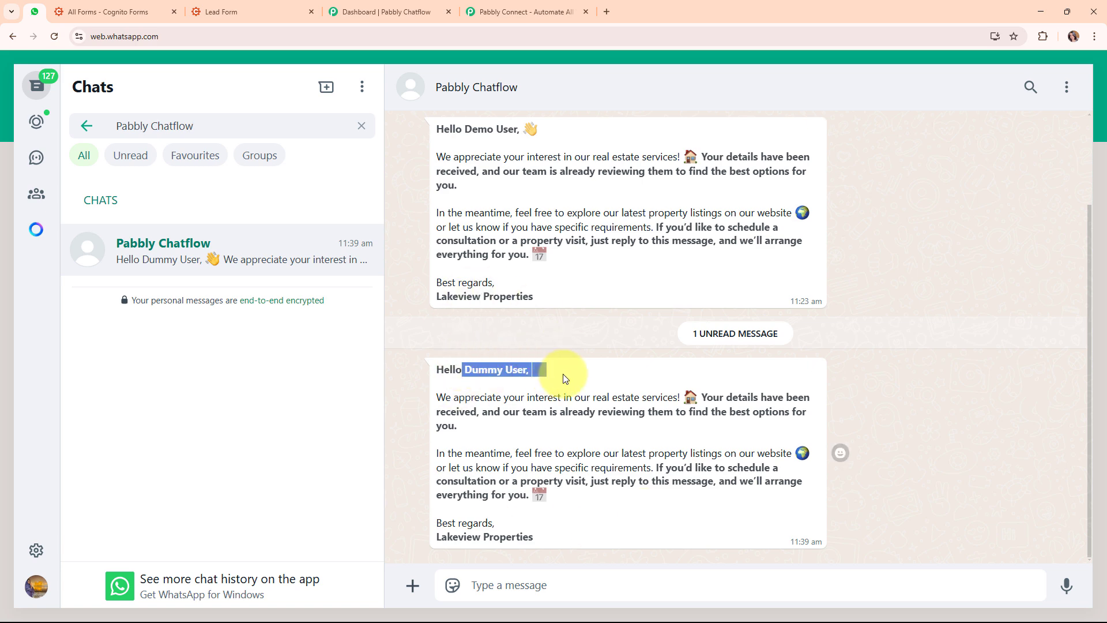
click(632, 377)
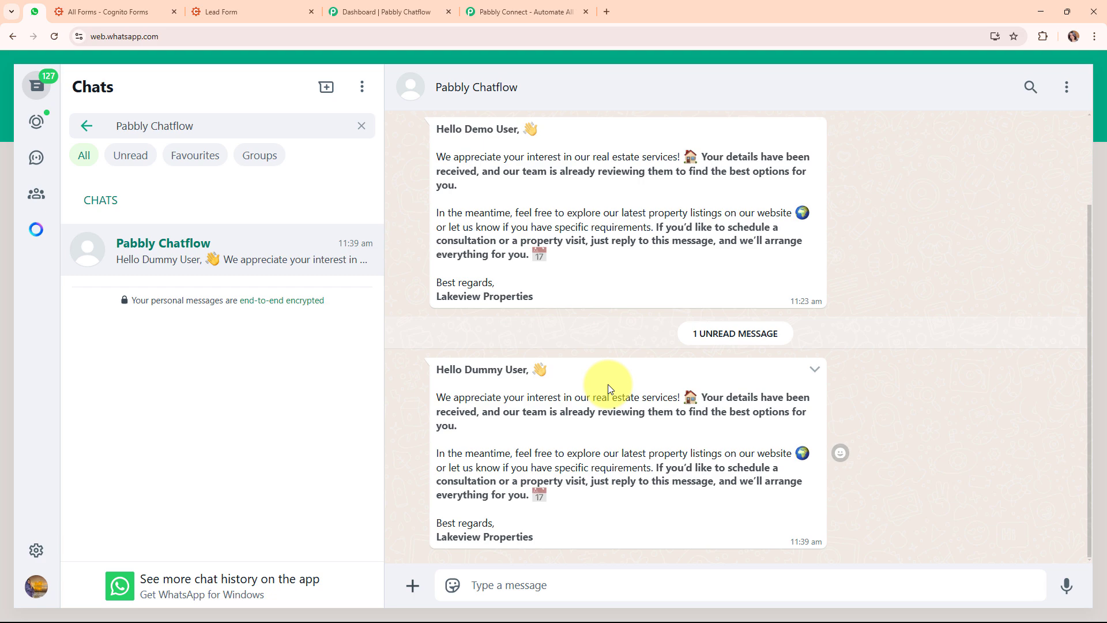
click(141, 6)
Go from the Pabbly Chatflow dashboard to the Pabbly Connect homepage
click(353, 5)
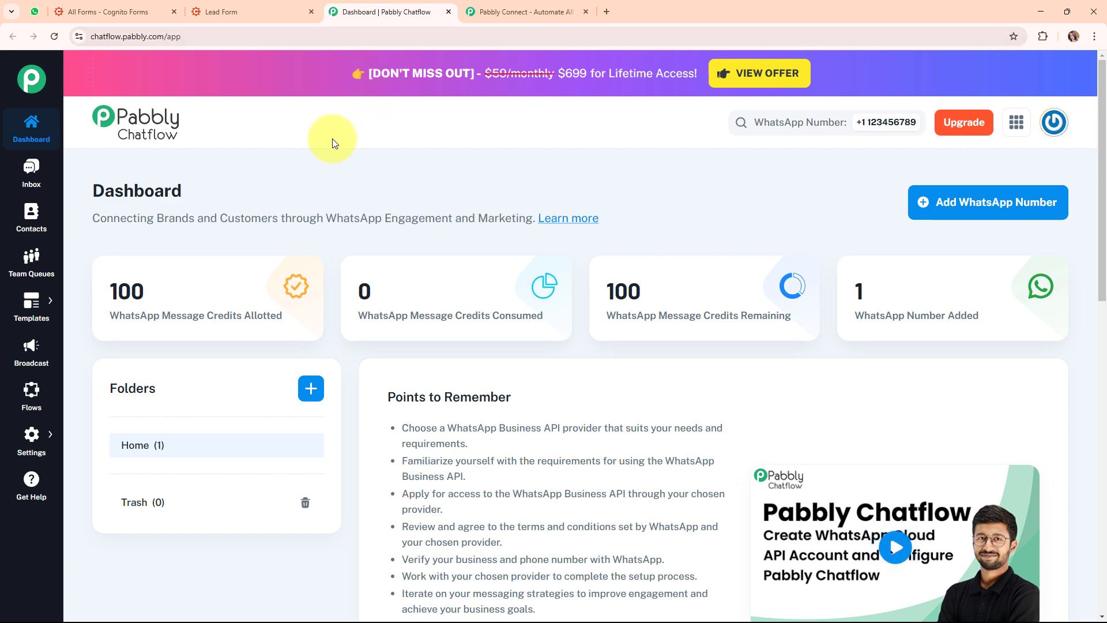
click(468, 7)
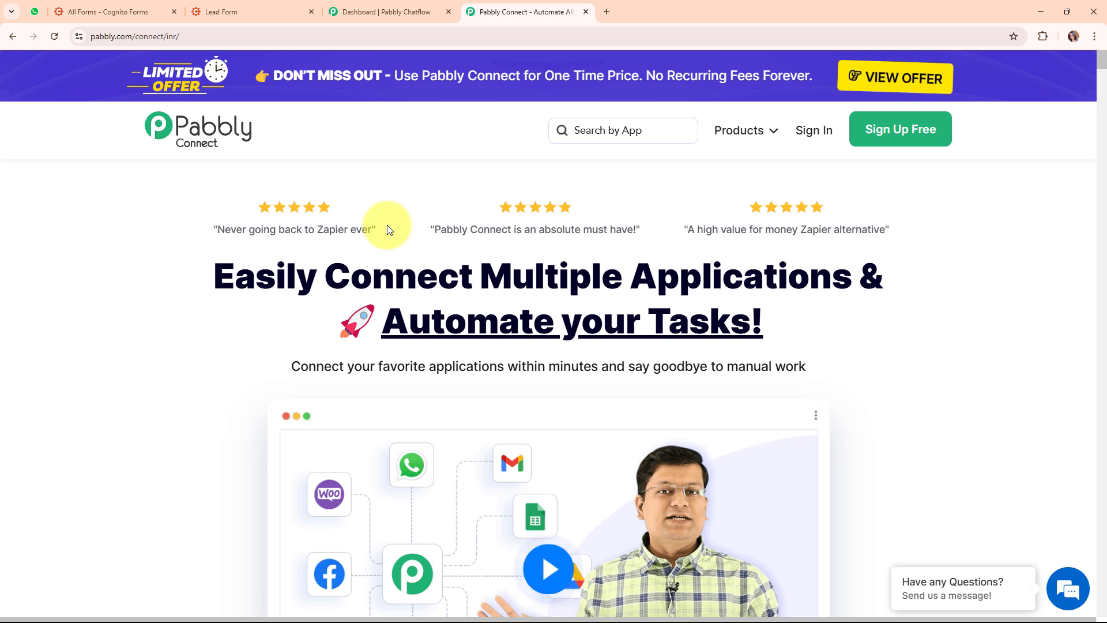
Sign in to Pabbly Accounts and launch Pabbly Connect from the All Pabbly Apps list
click(224, 40)
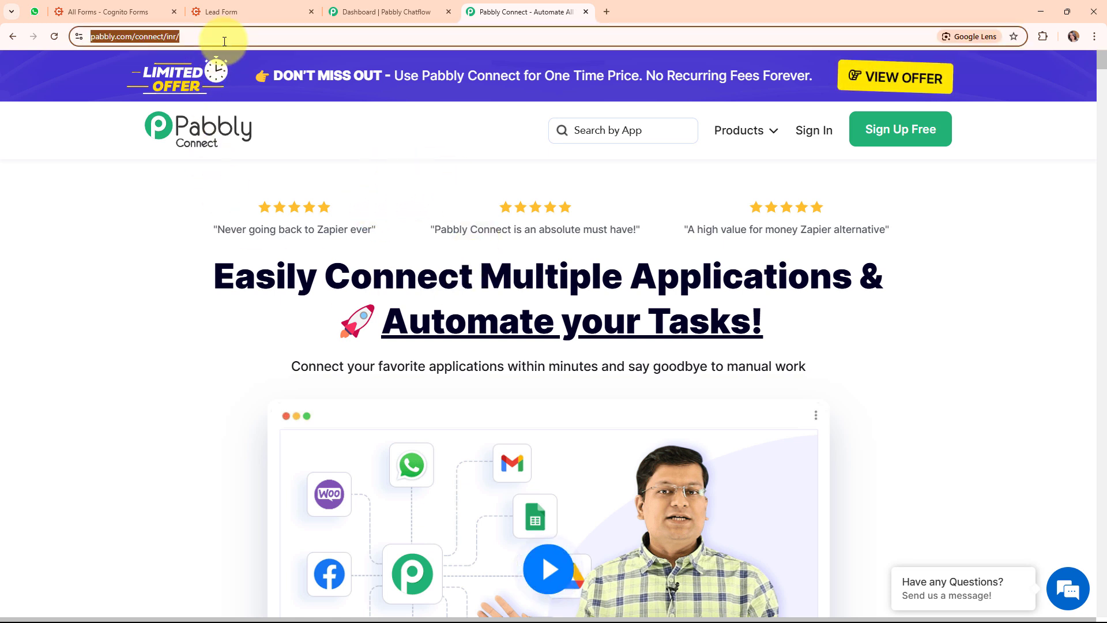
click(229, 183)
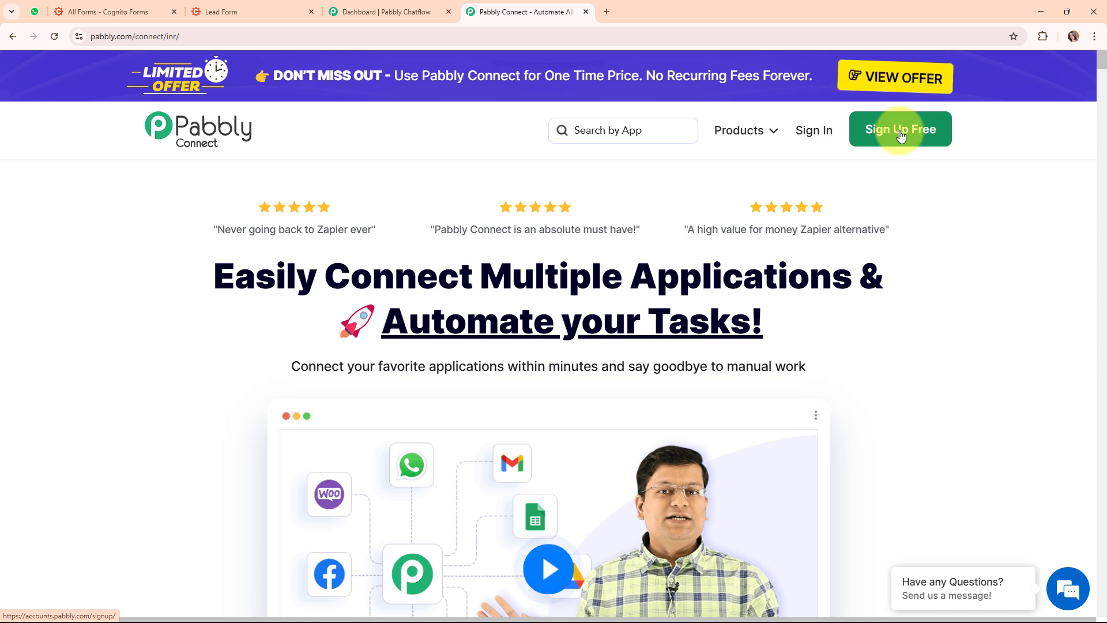
click(801, 131)
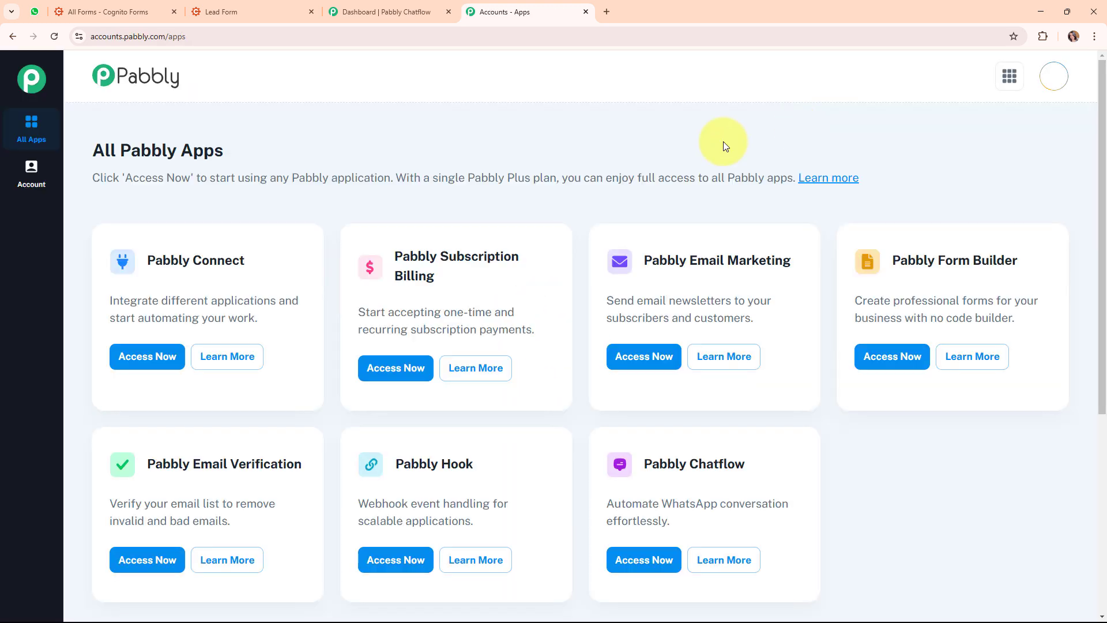
drag(82, 151, 294, 151)
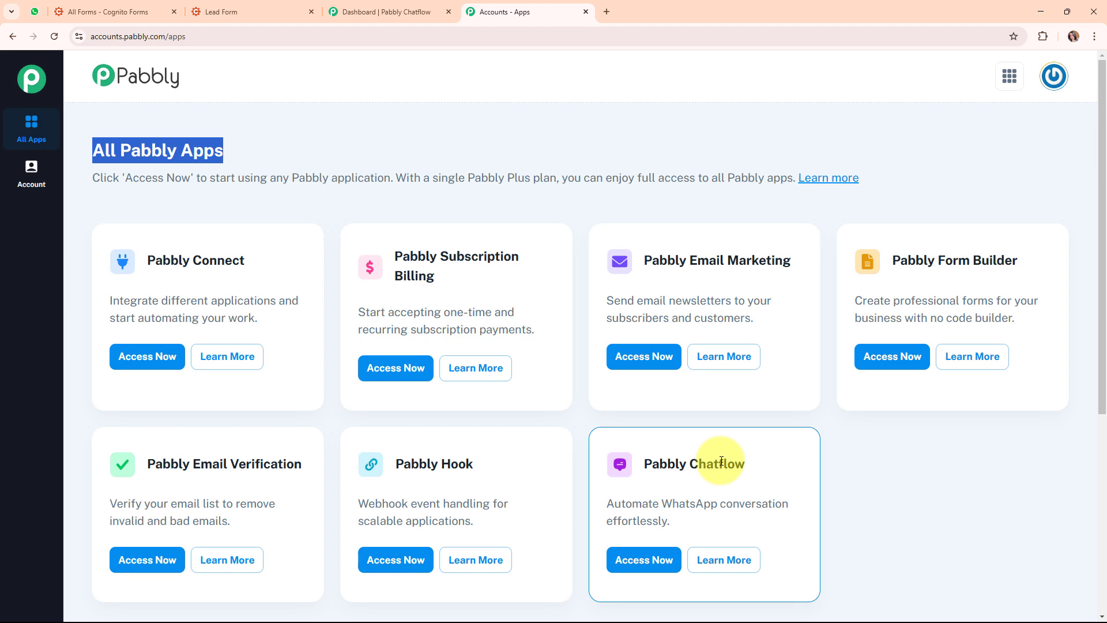
click(164, 356)
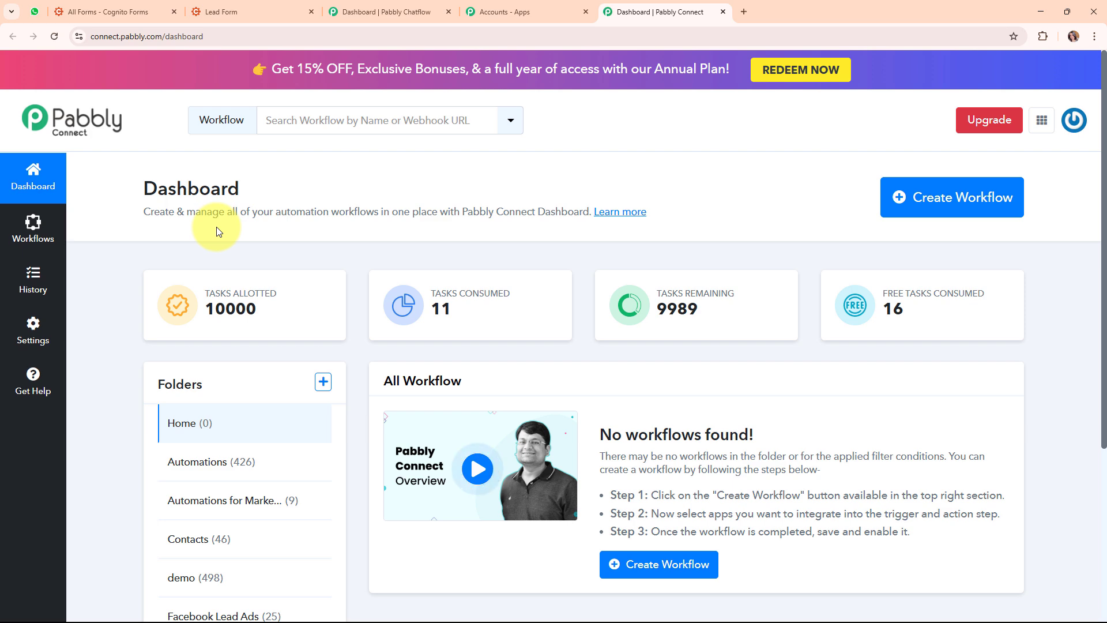
Start a new workflow named 'Send WhatsApp Message on Cognito Forms Submission using P…'
mouse_move(941, 292)
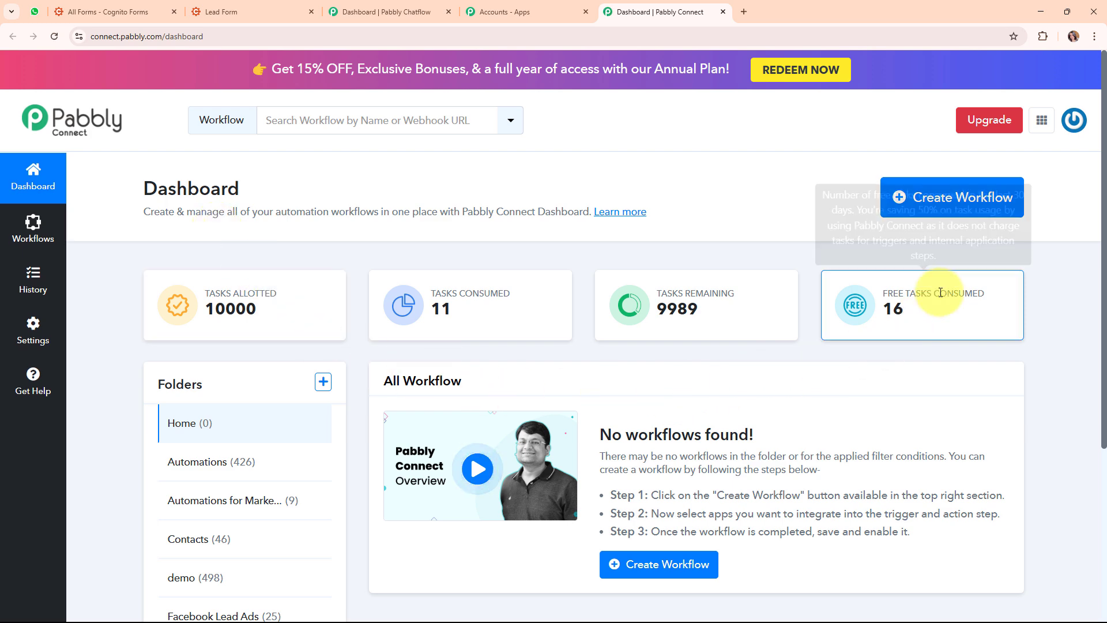
click(965, 202)
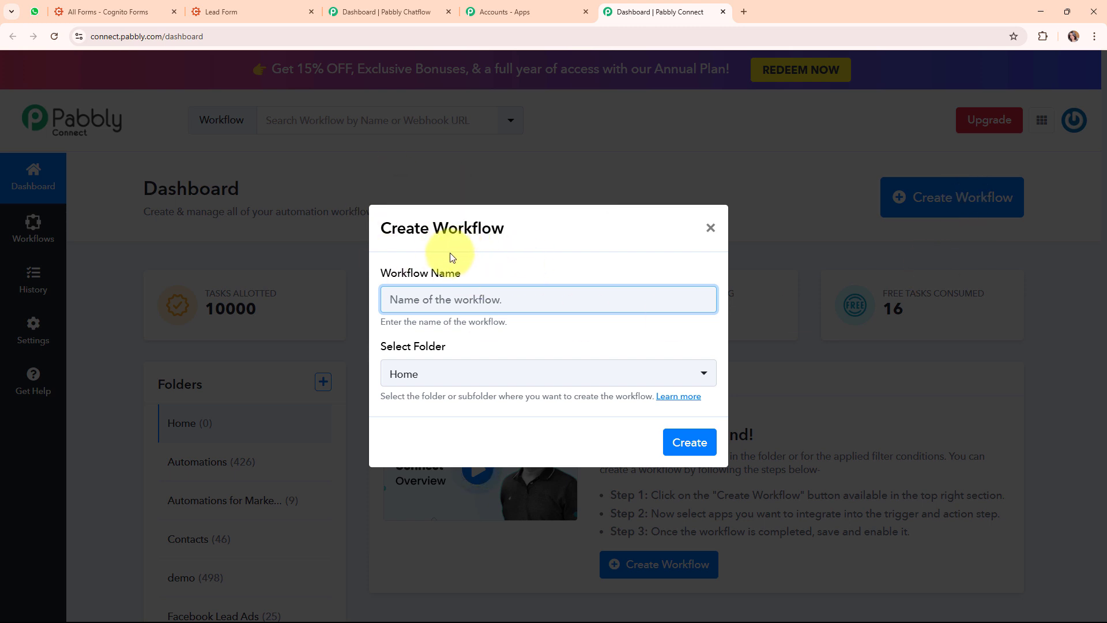
drag(379, 275, 486, 276)
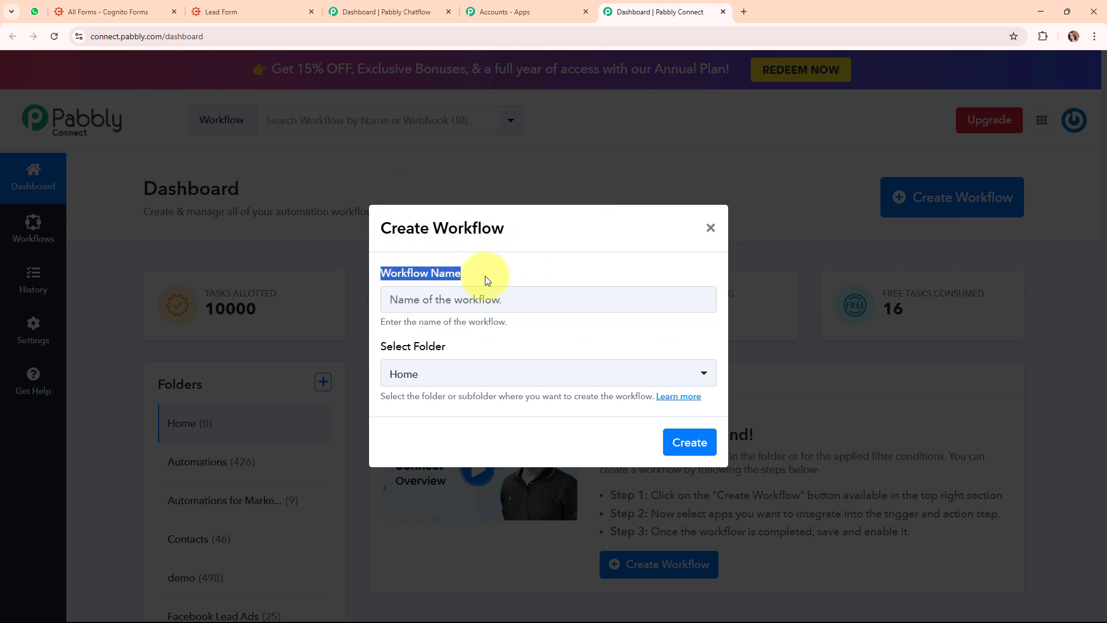
click(425, 298)
text(p Message on Cognito Forms Submission using Pabbly Chatflow)
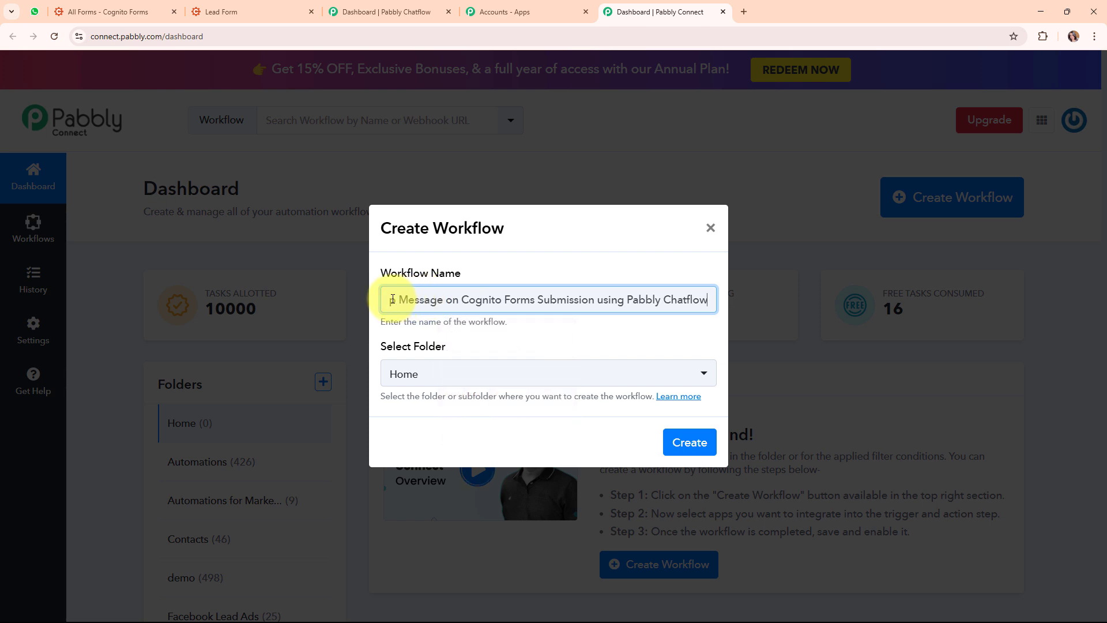
drag(388, 299, 718, 300)
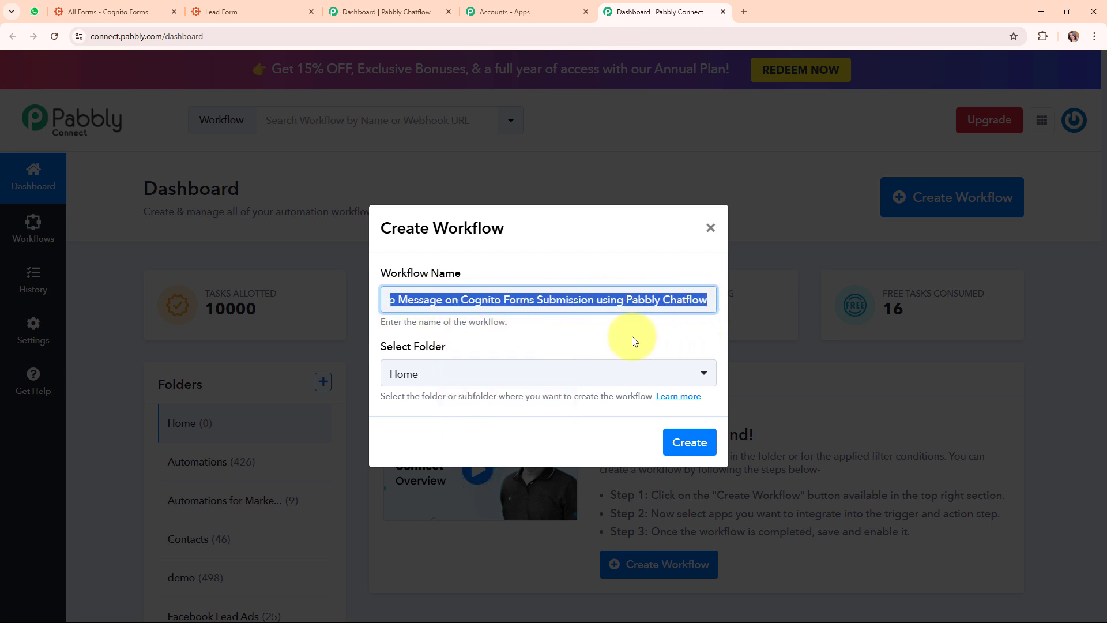
click(539, 316)
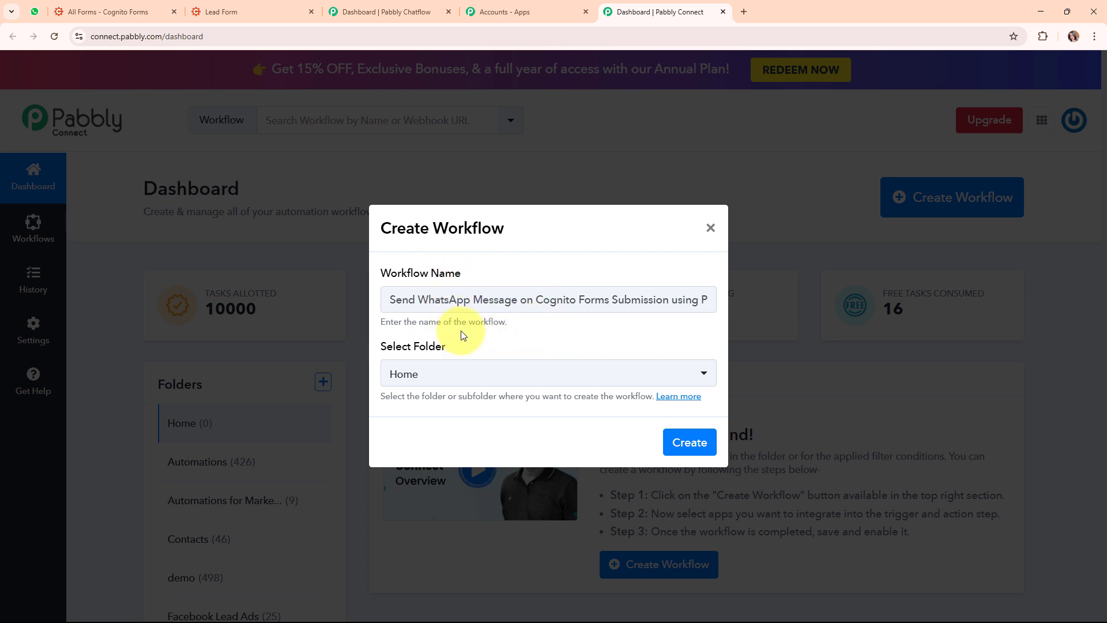
Place the workflow in the Automations folder, skim the folders help article, and create it
triple_click(427, 348)
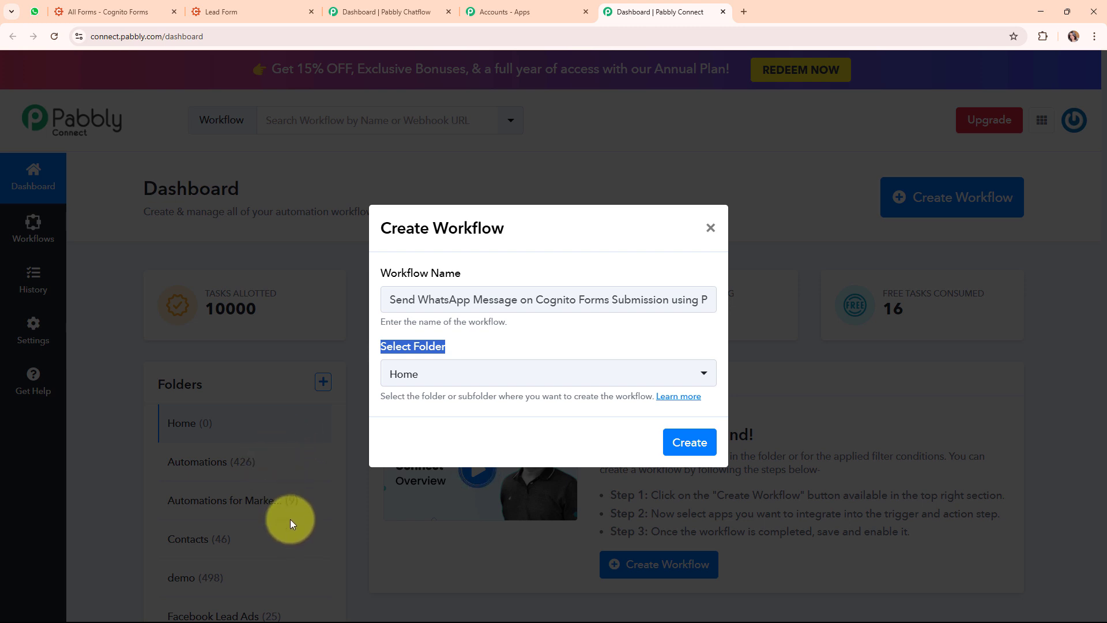
click(514, 373)
click(473, 176)
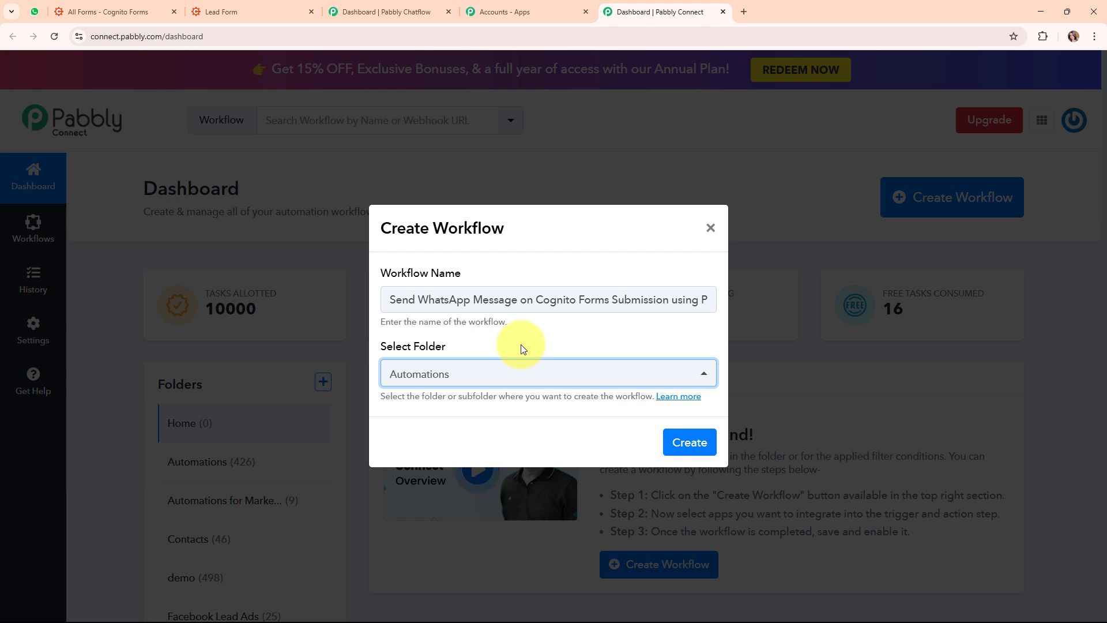
click(690, 398)
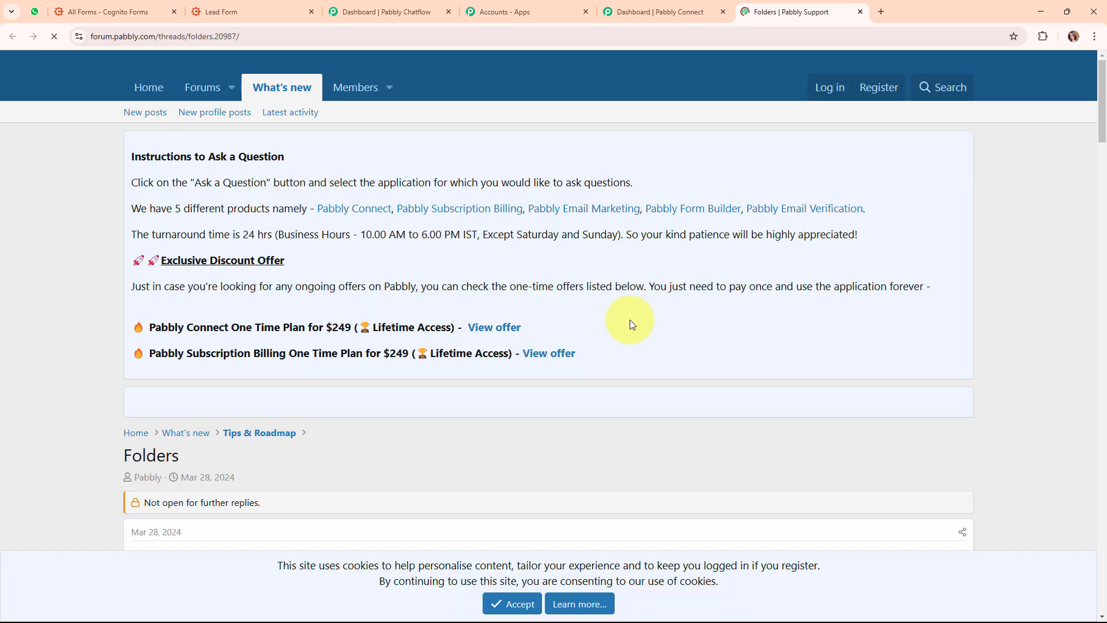
scroll(630, 321, down, 10)
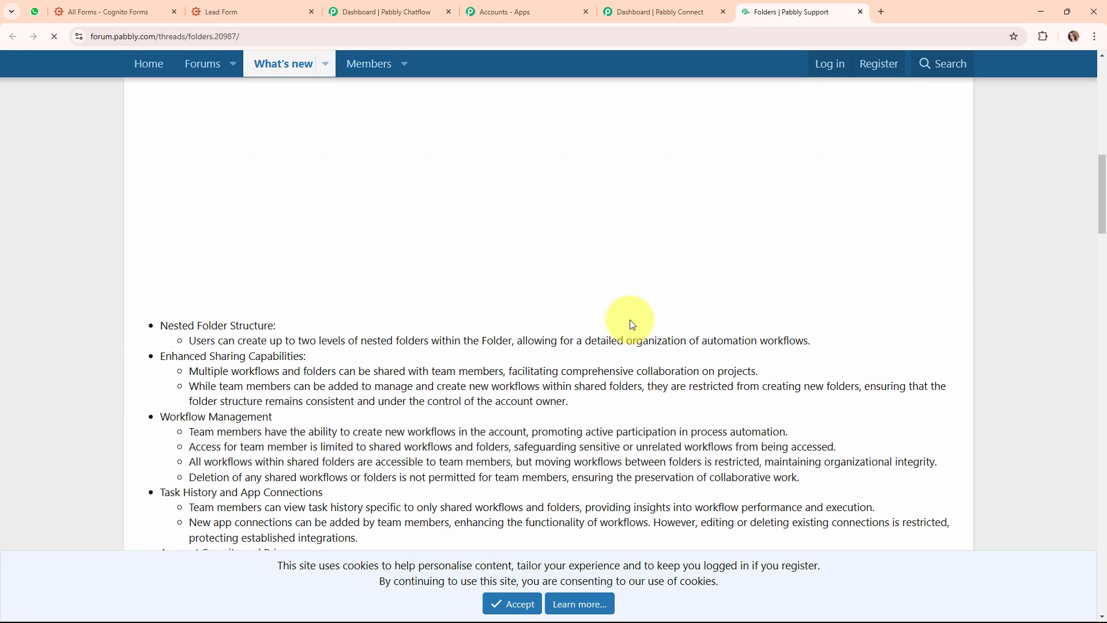
scroll(629, 319, down, 9)
scroll(630, 319, up, 8)
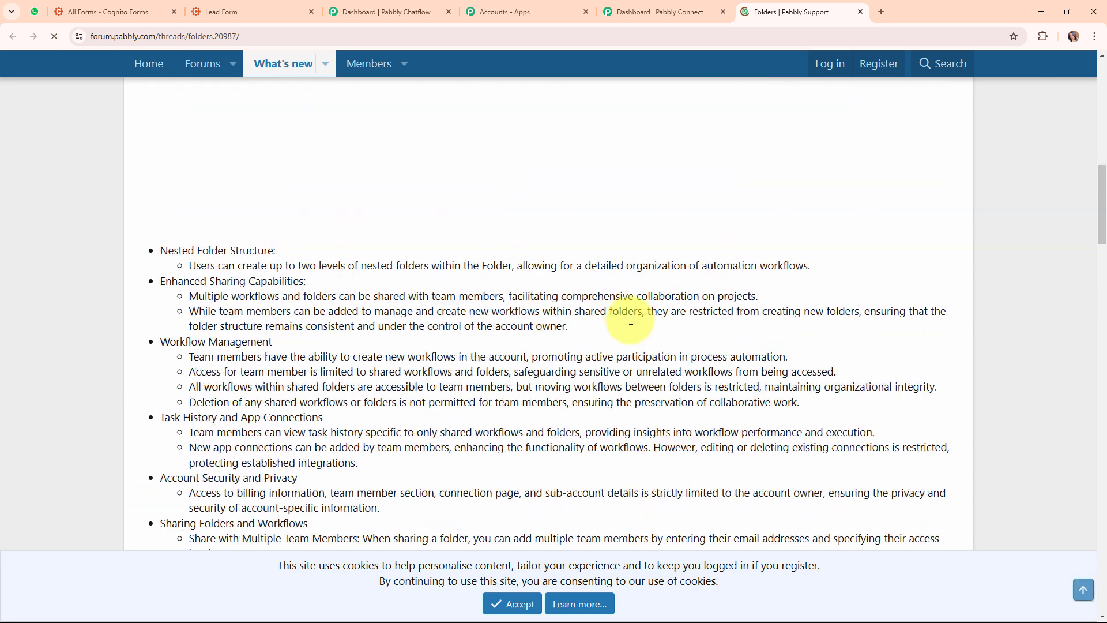
scroll(630, 320, up, 4)
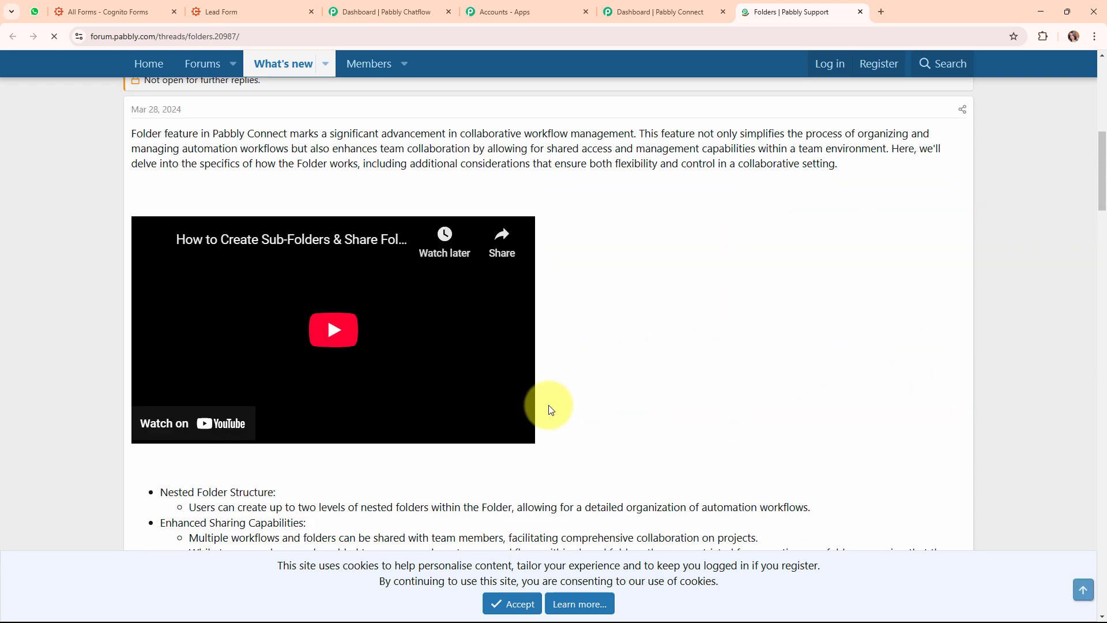
click(861, 11)
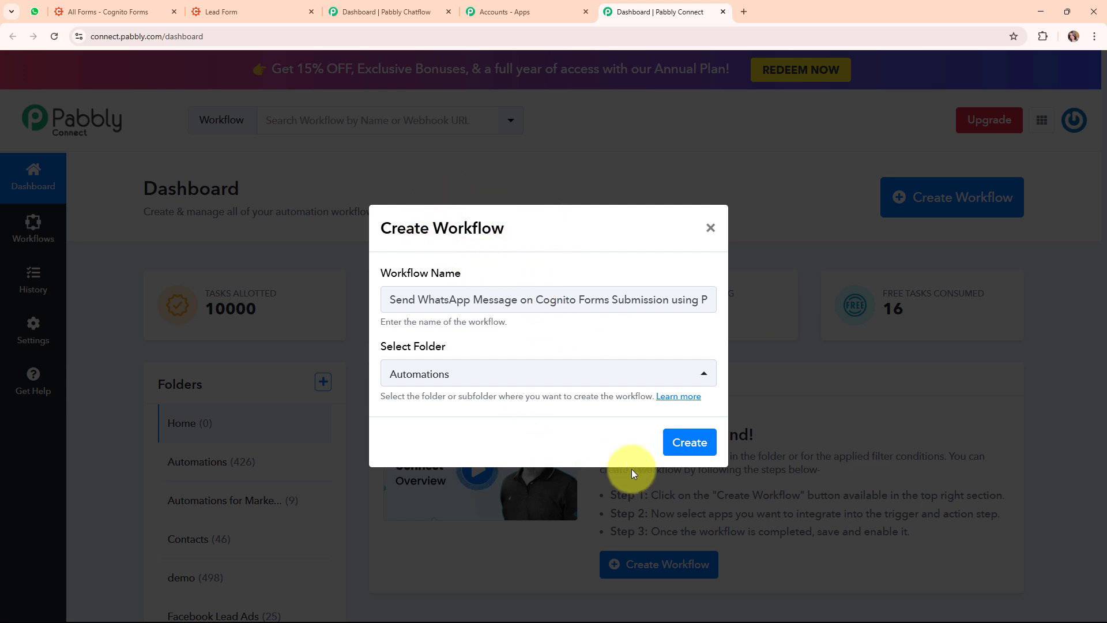
click(704, 443)
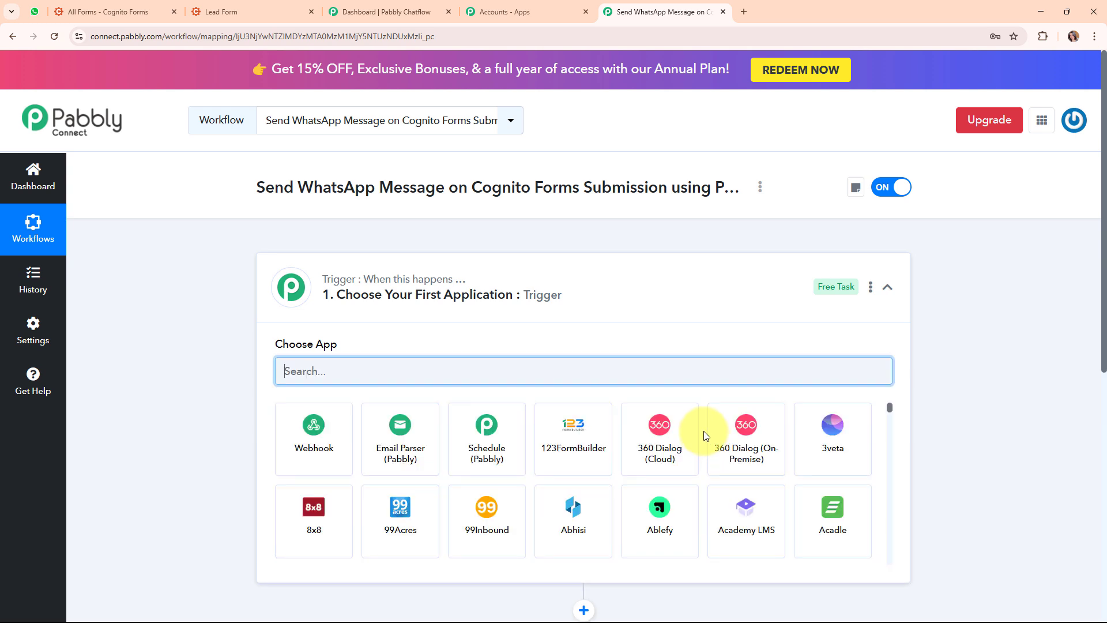
Set the trigger to Cognito Forms with the New Entry trigger event
click(887, 288)
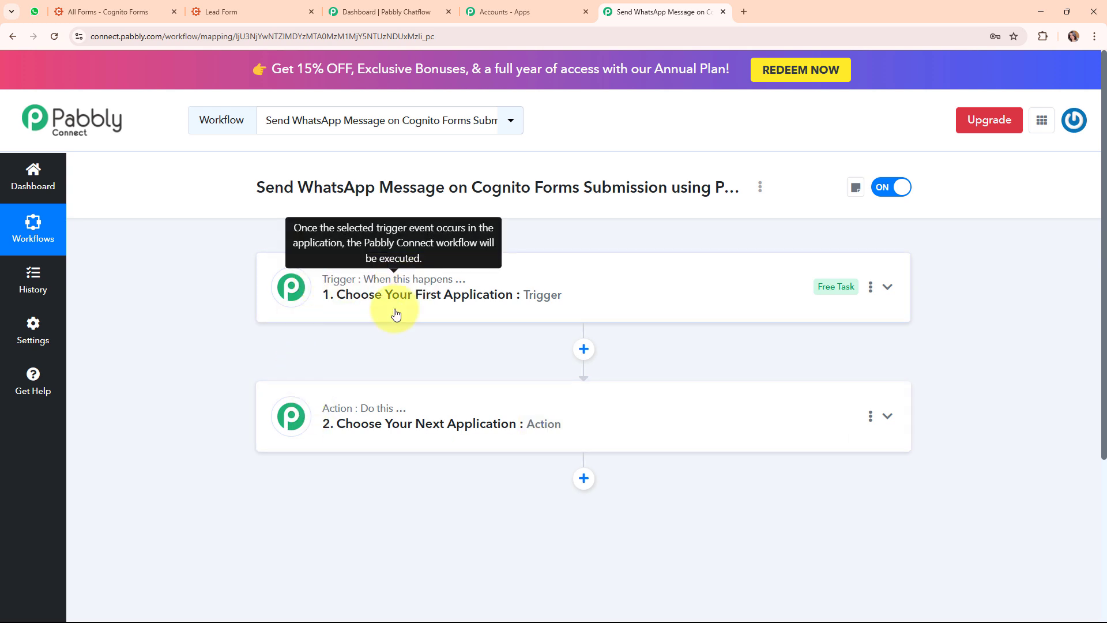
mouse_move(379, 413)
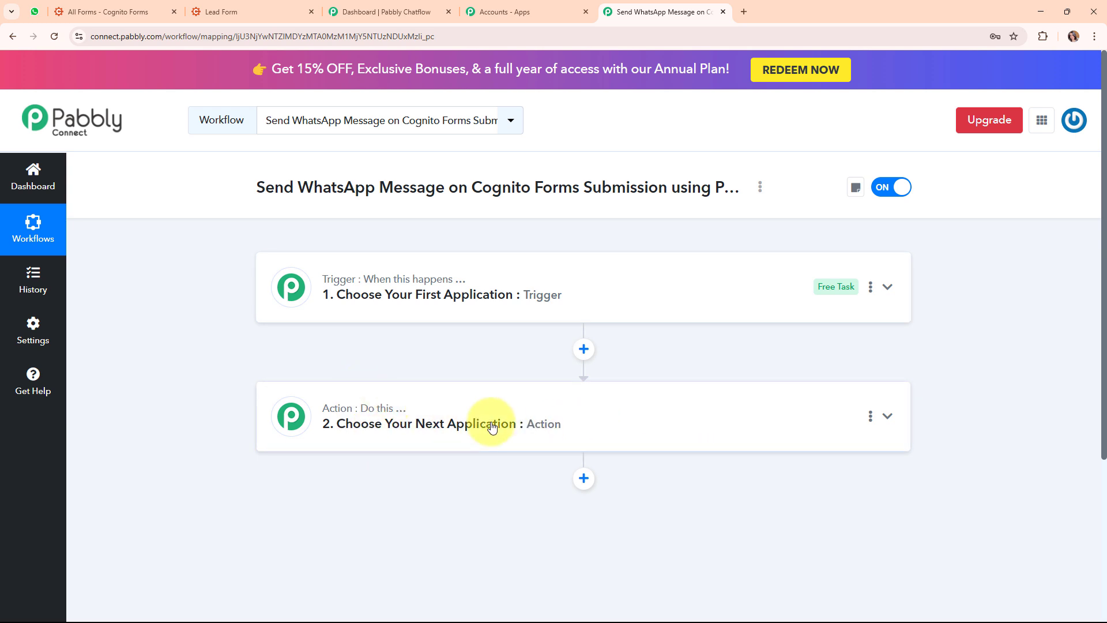
click(695, 293)
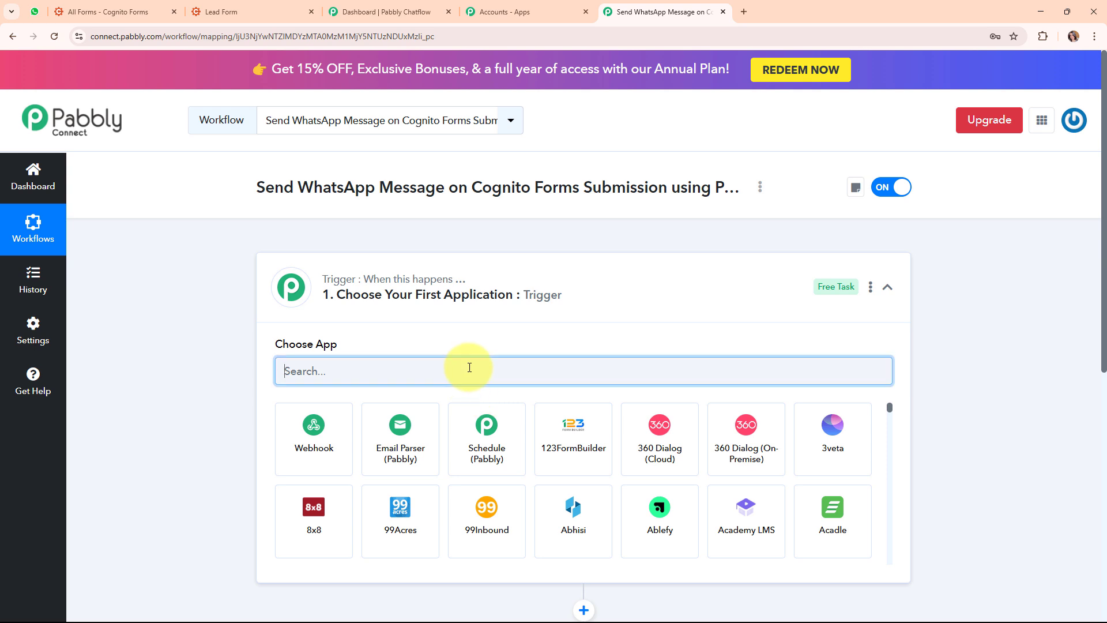
text(cog)
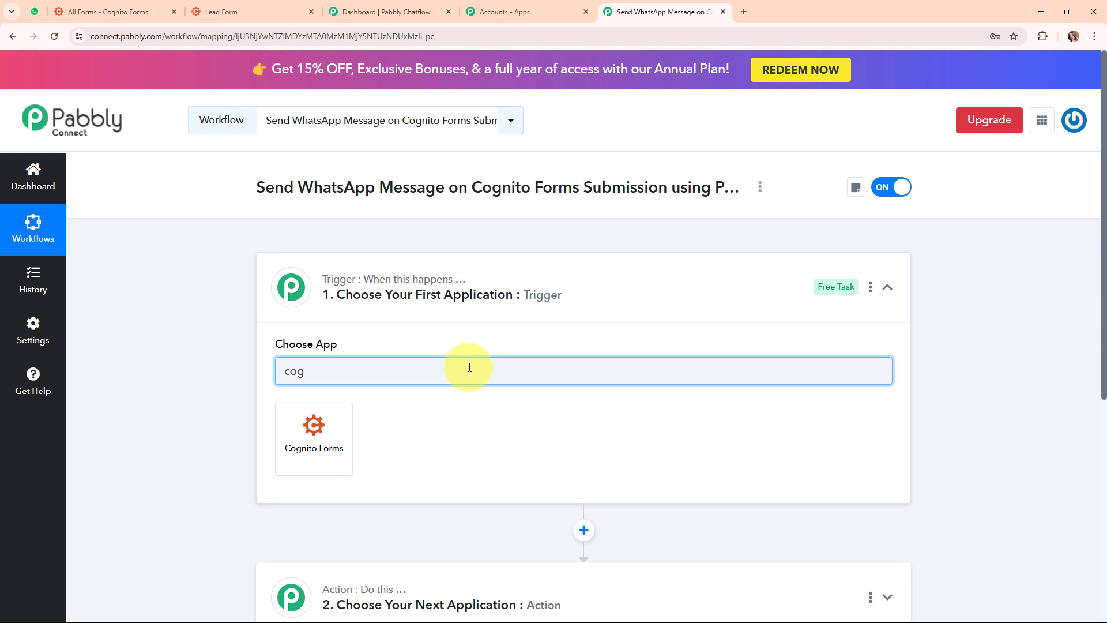
click(292, 447)
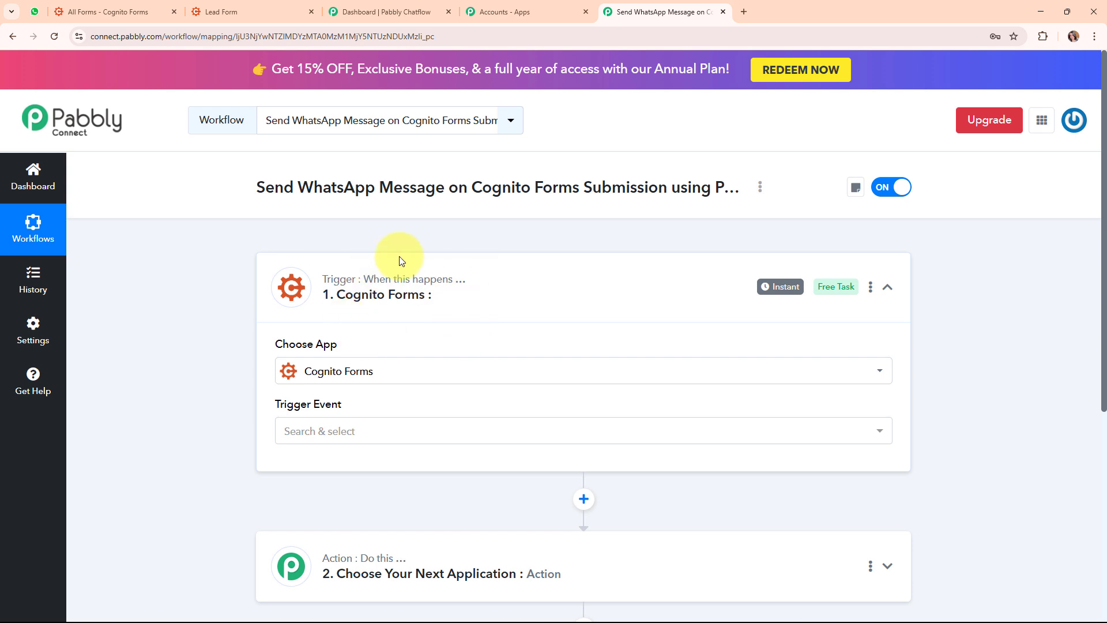
click(441, 437)
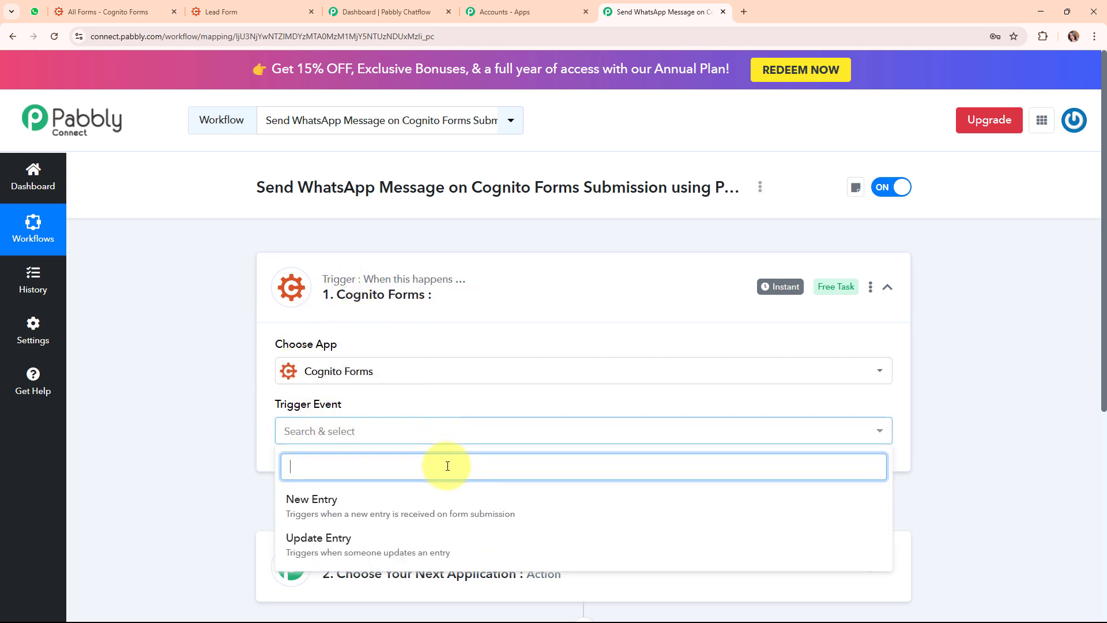
click(454, 509)
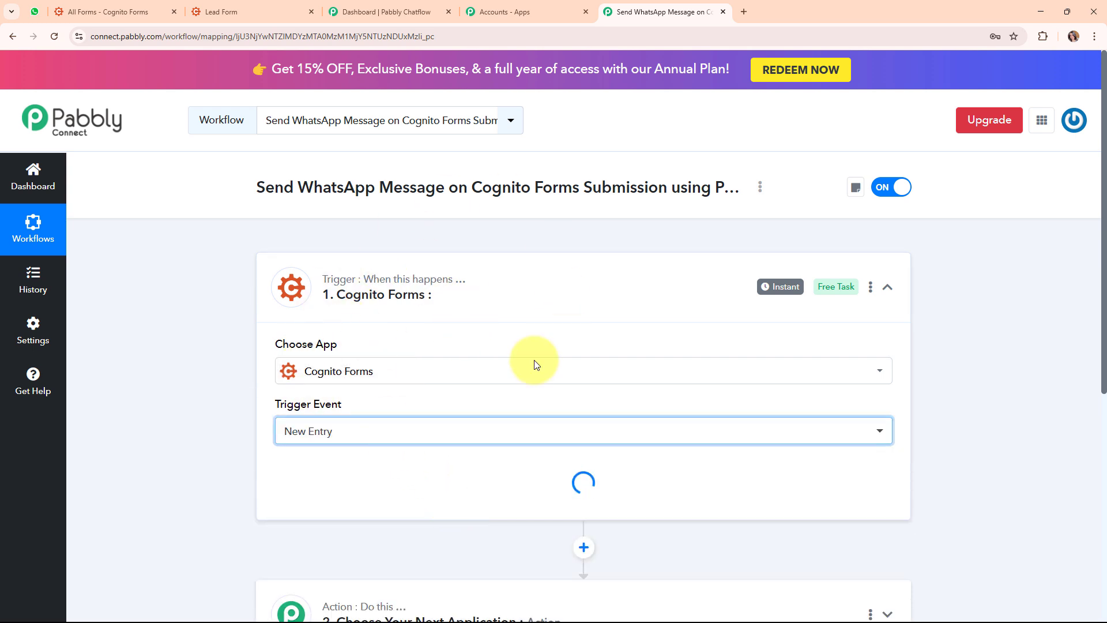
Copy the trigger's webhook URL and bring up the Cognito Forms list of forms
scroll(489, 304, down, 3)
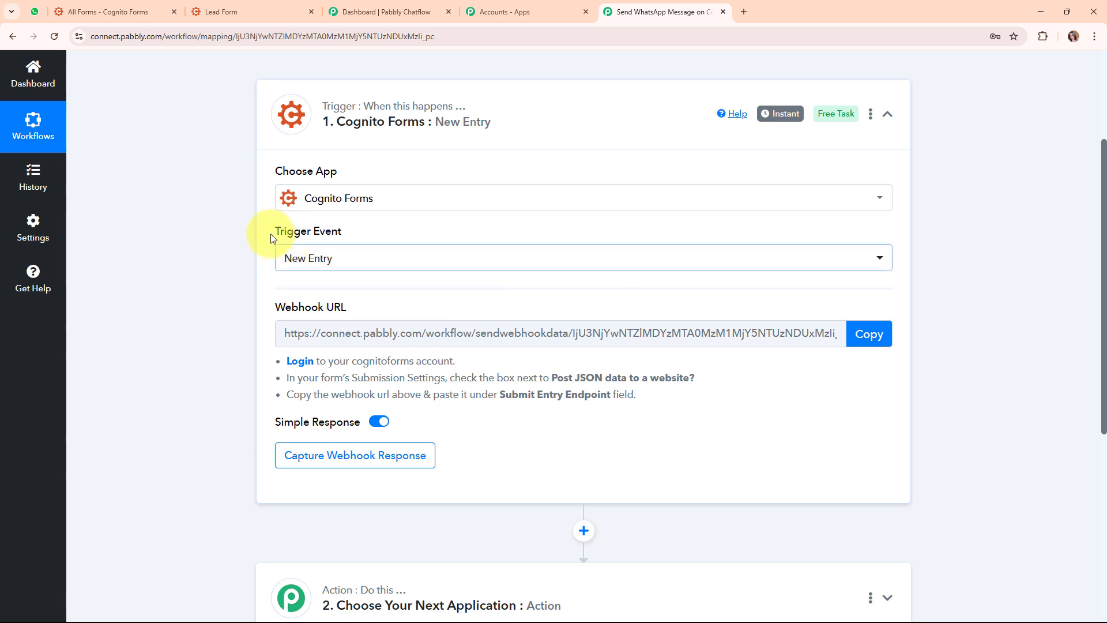
drag(267, 231, 372, 233)
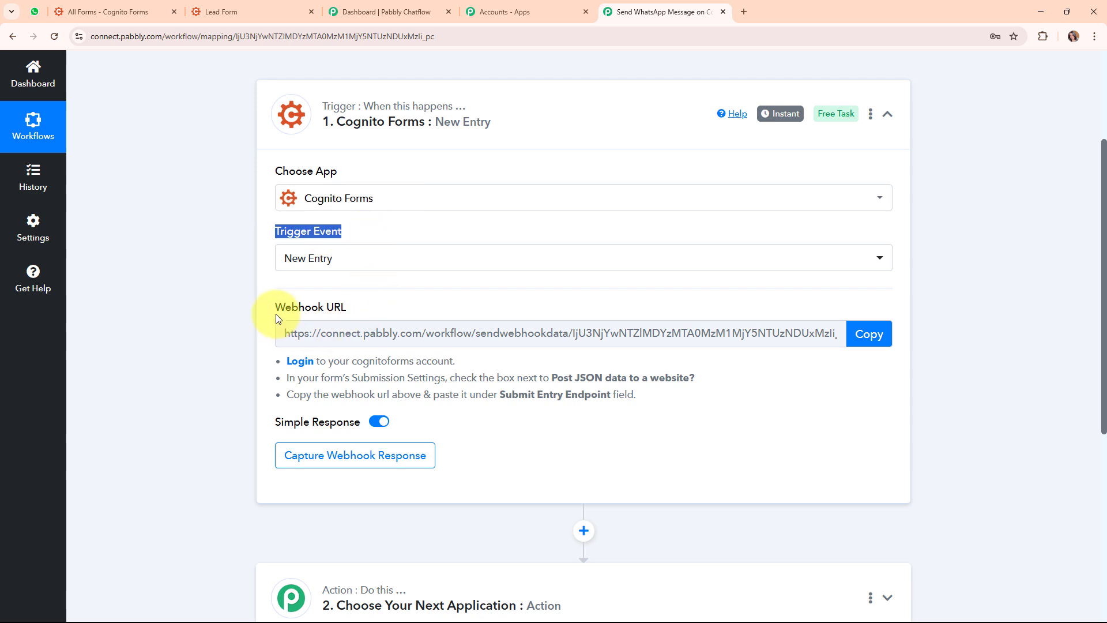
drag(275, 313, 371, 308)
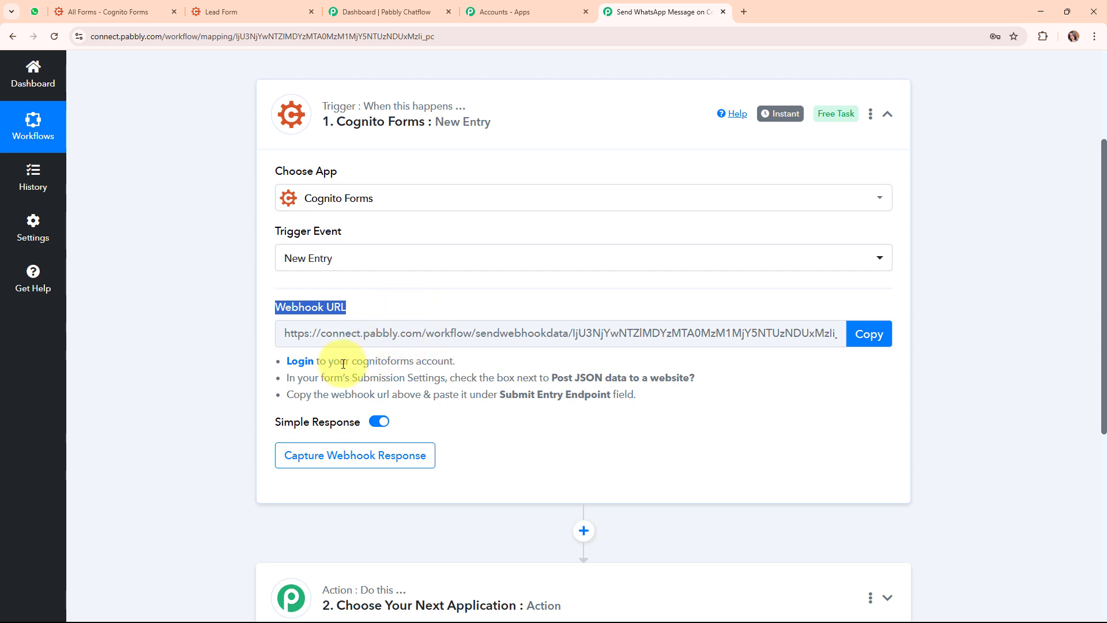
drag(280, 363, 648, 400)
click(879, 335)
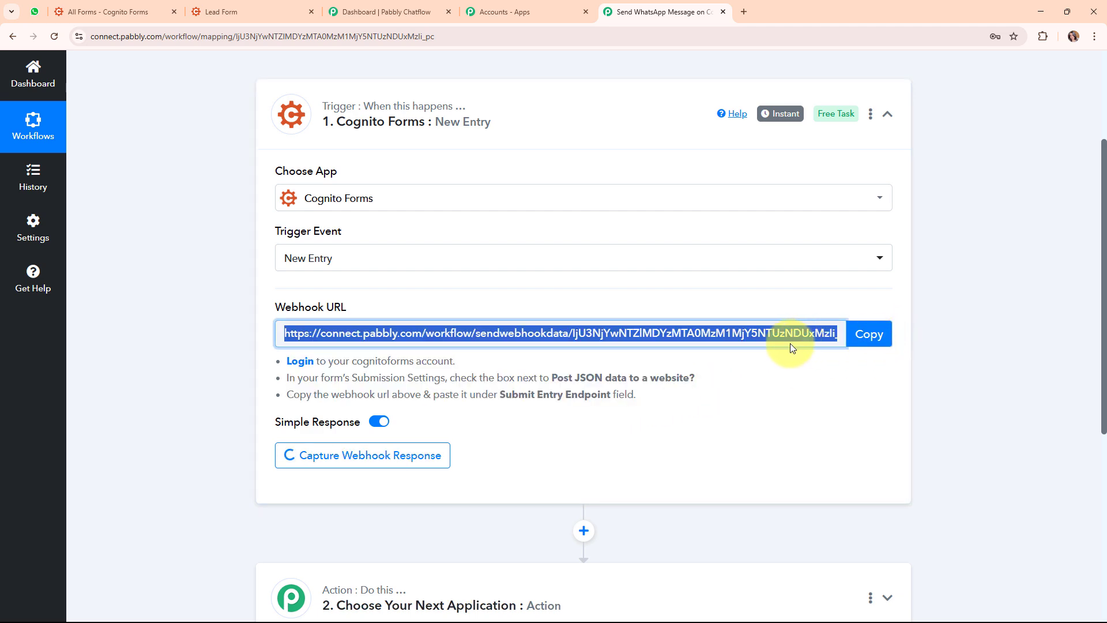
click(105, 7)
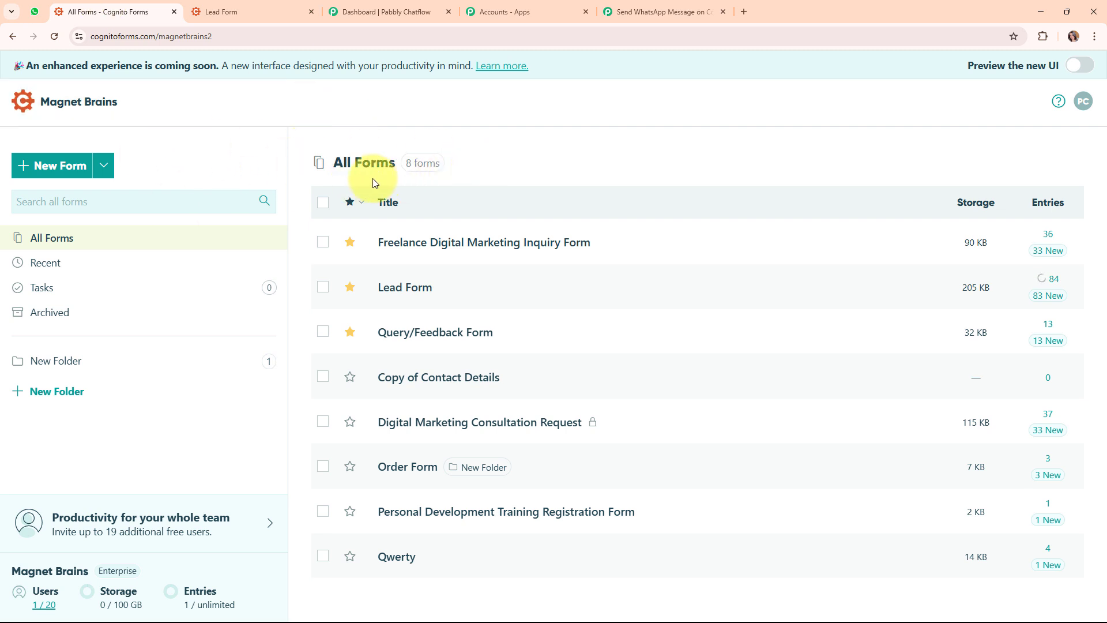
Open the Lead Form's Build page and expand the Post JSON Data to a Website settings
mouse_move(797, 469)
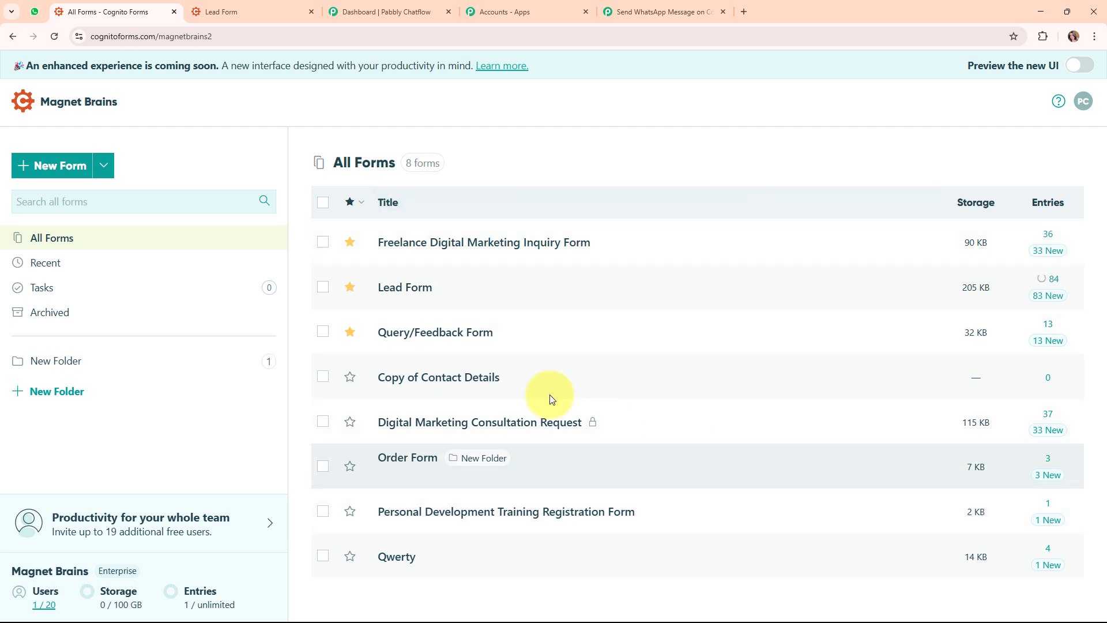
mouse_move(418, 287)
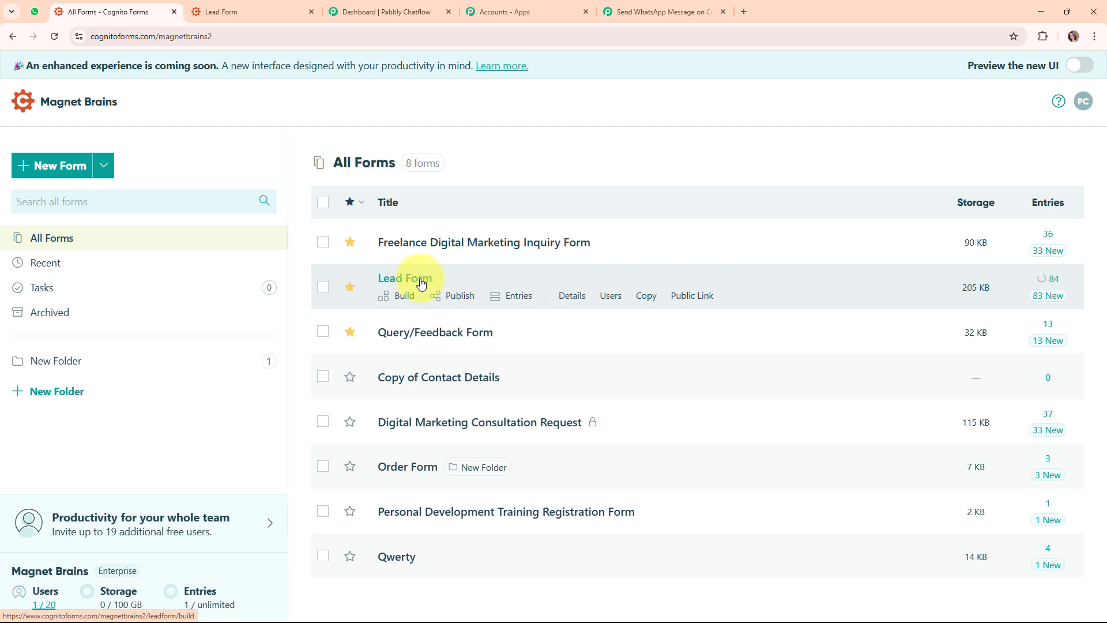
click(421, 282)
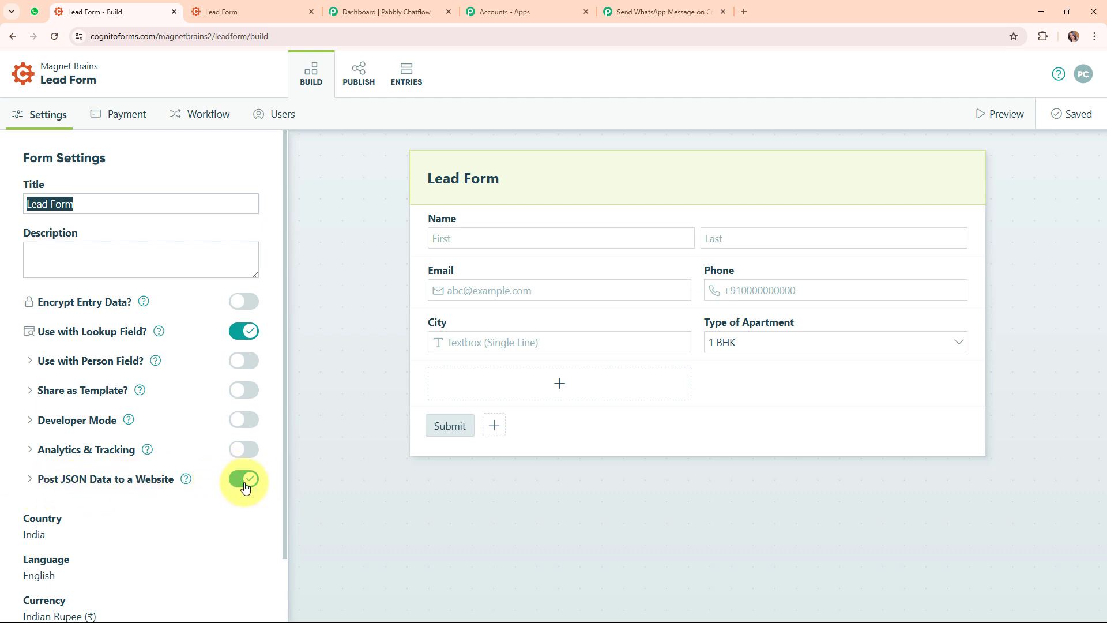
click(32, 480)
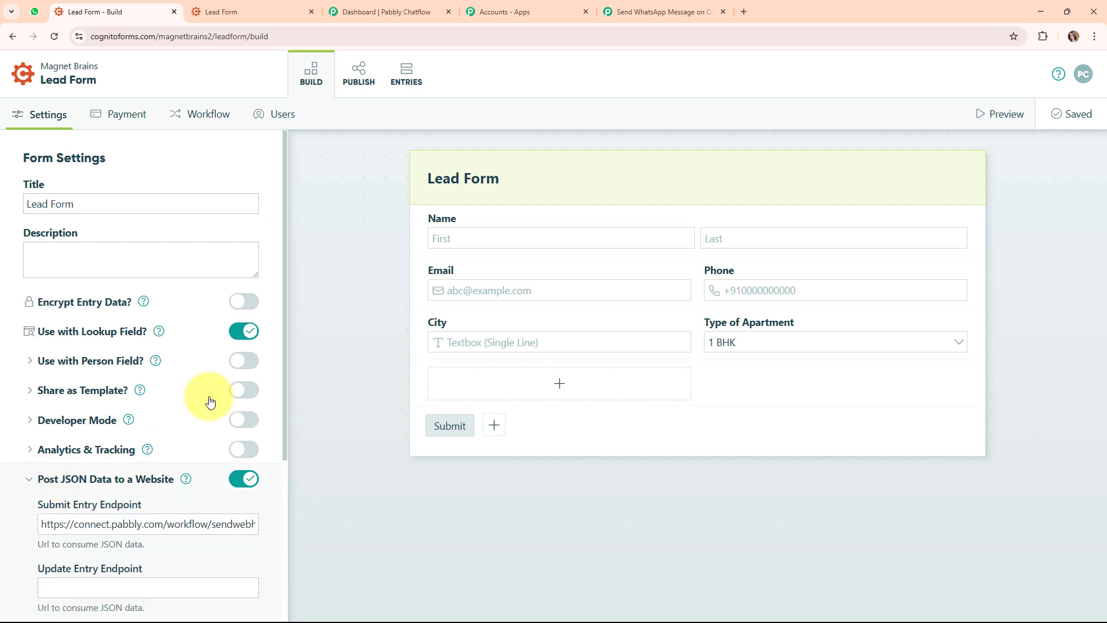
scroll(210, 402, down, 4)
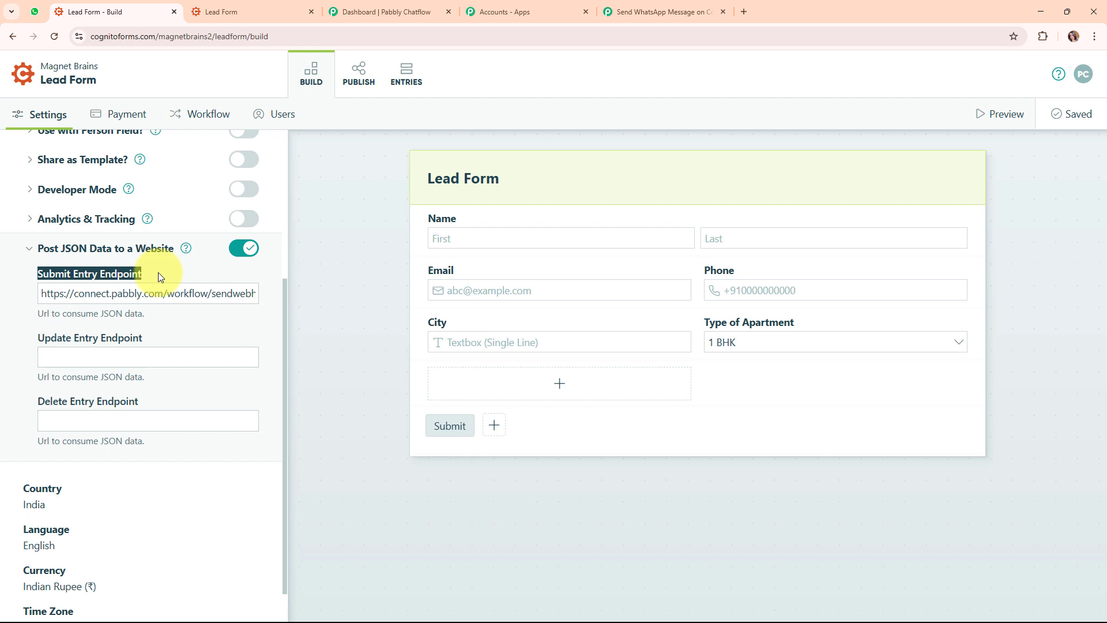
Paste the Pabbly webhook URL as Submit Entry Endpoint, save, and open the Publish page
click(216, 295)
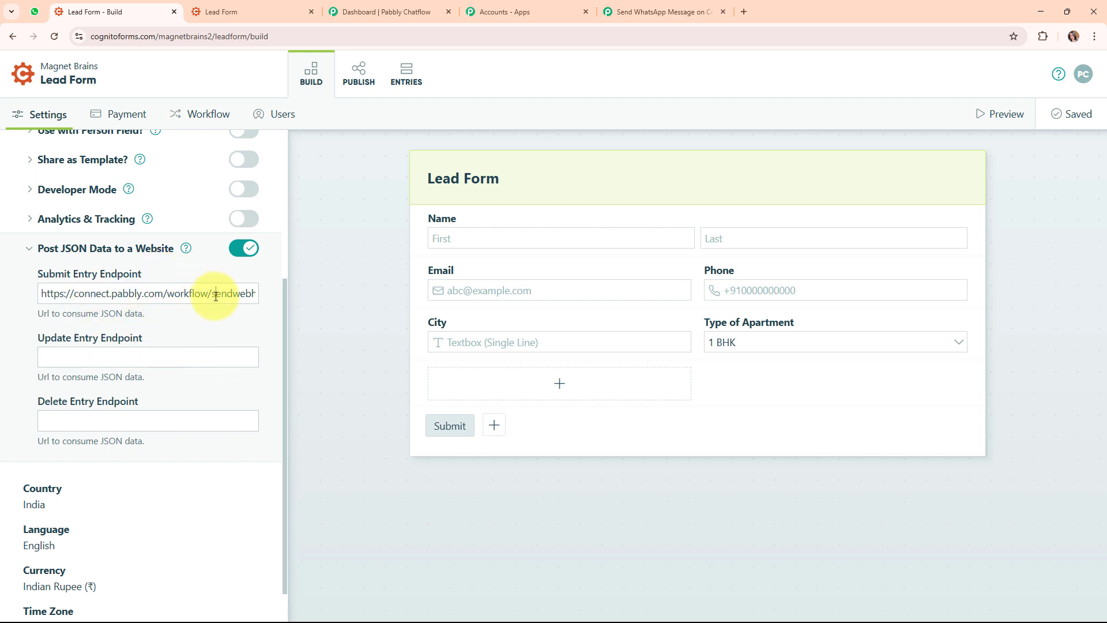
key(ctrl+a)
key(BackSpace)
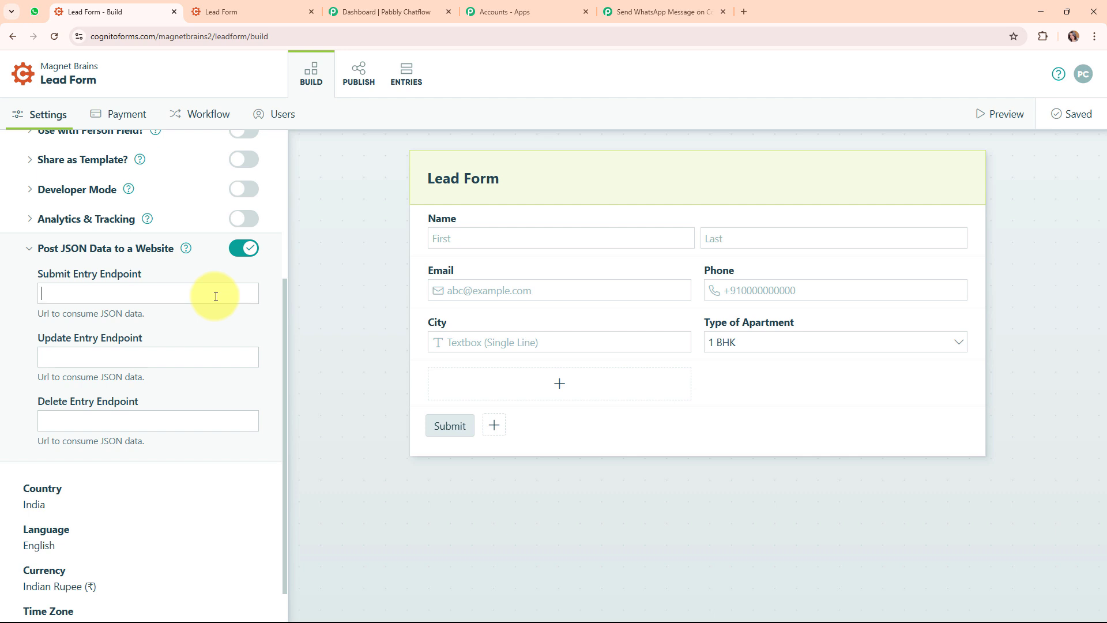
key(ctrl+v)
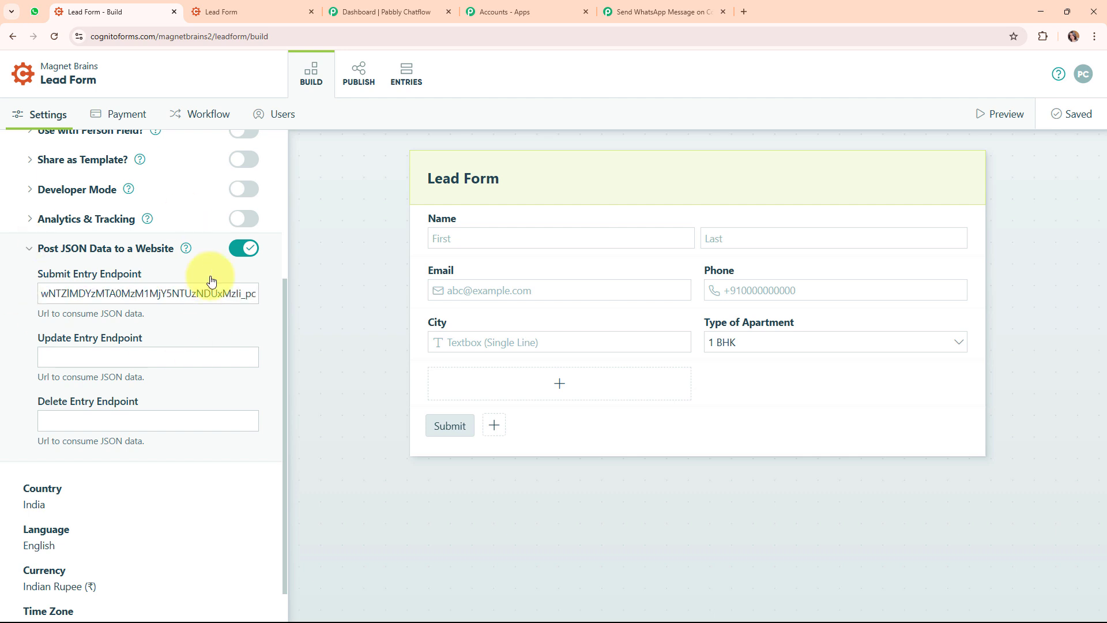
click(195, 314)
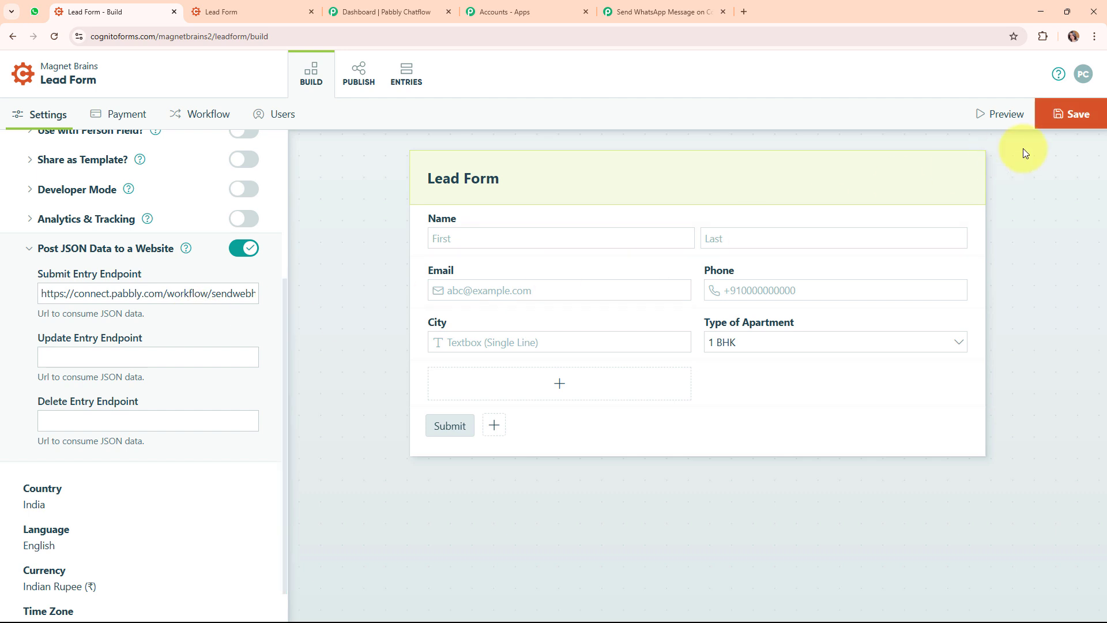
click(1059, 113)
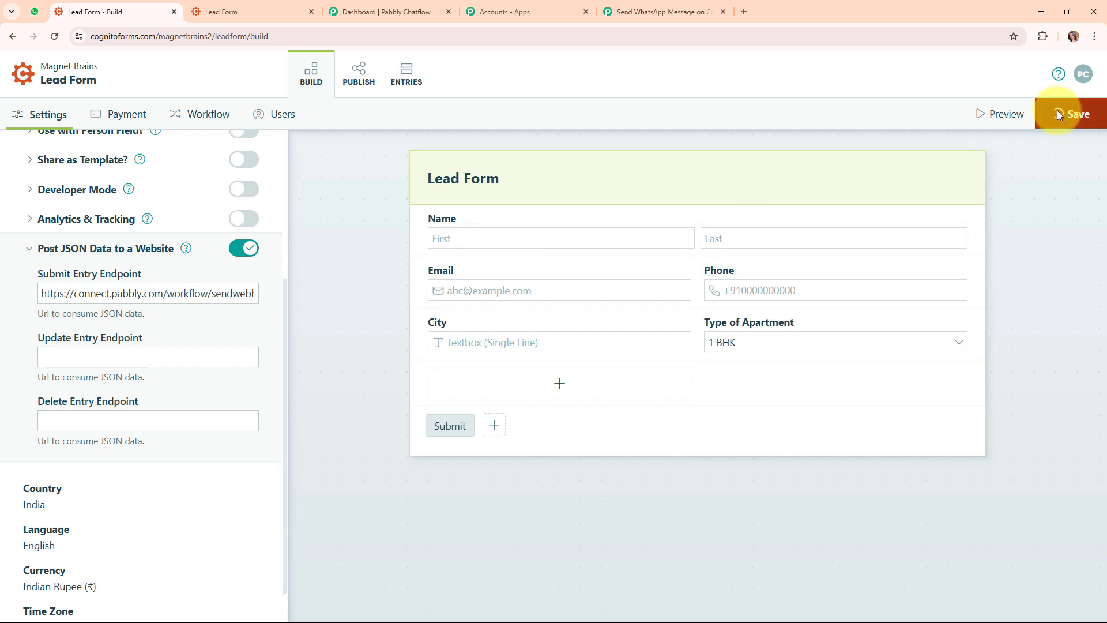
click(373, 63)
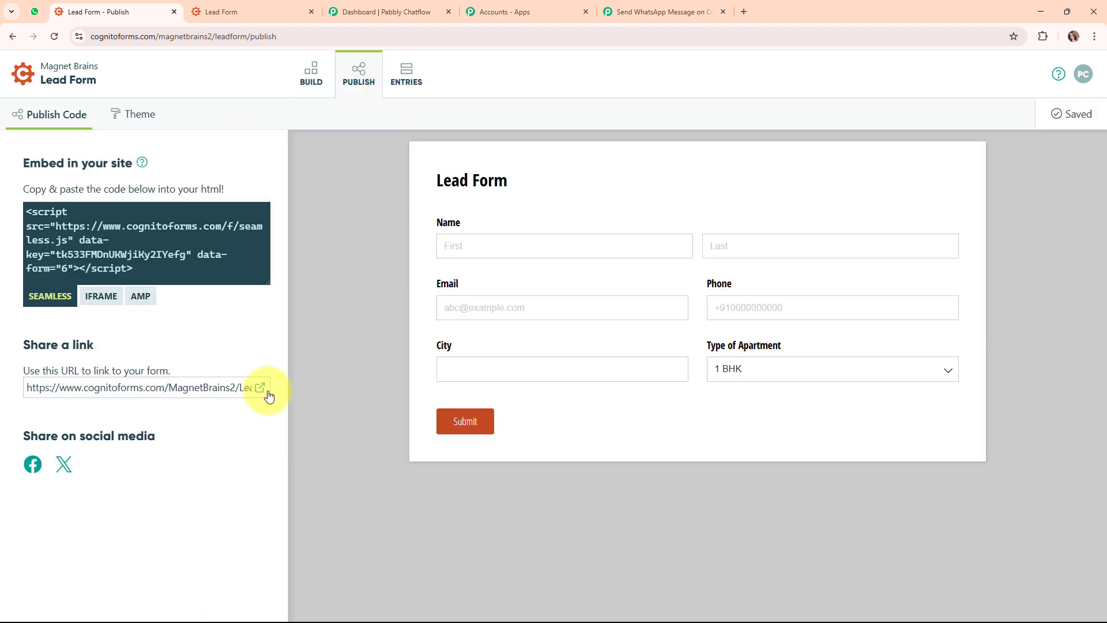
Open the published Lead Form in a new tab, replacing the old form tab
click(263, 394)
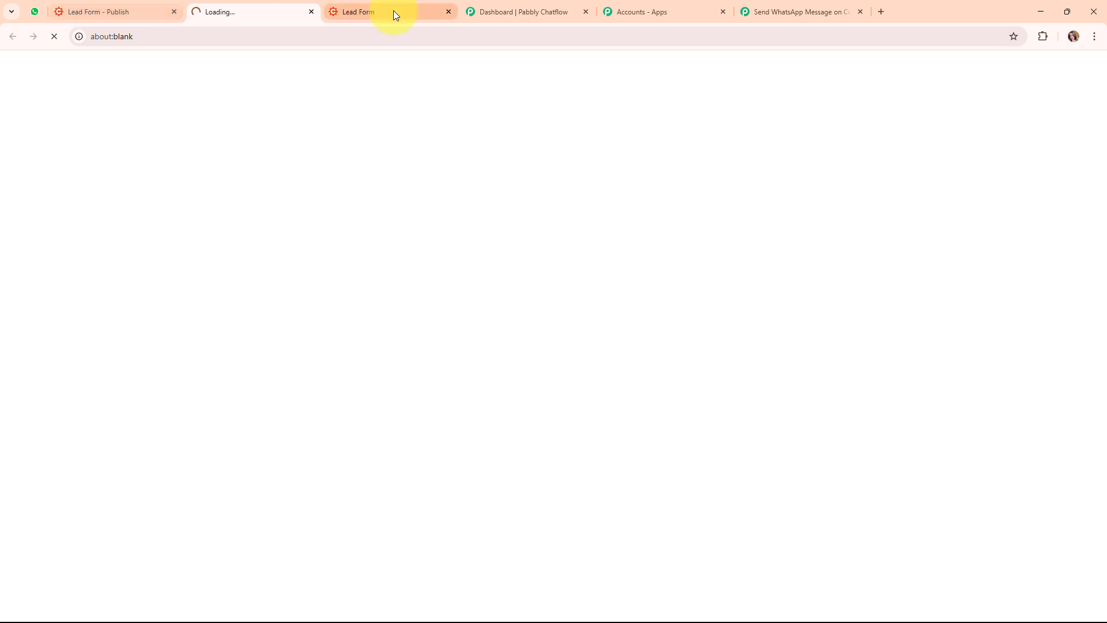
click(450, 12)
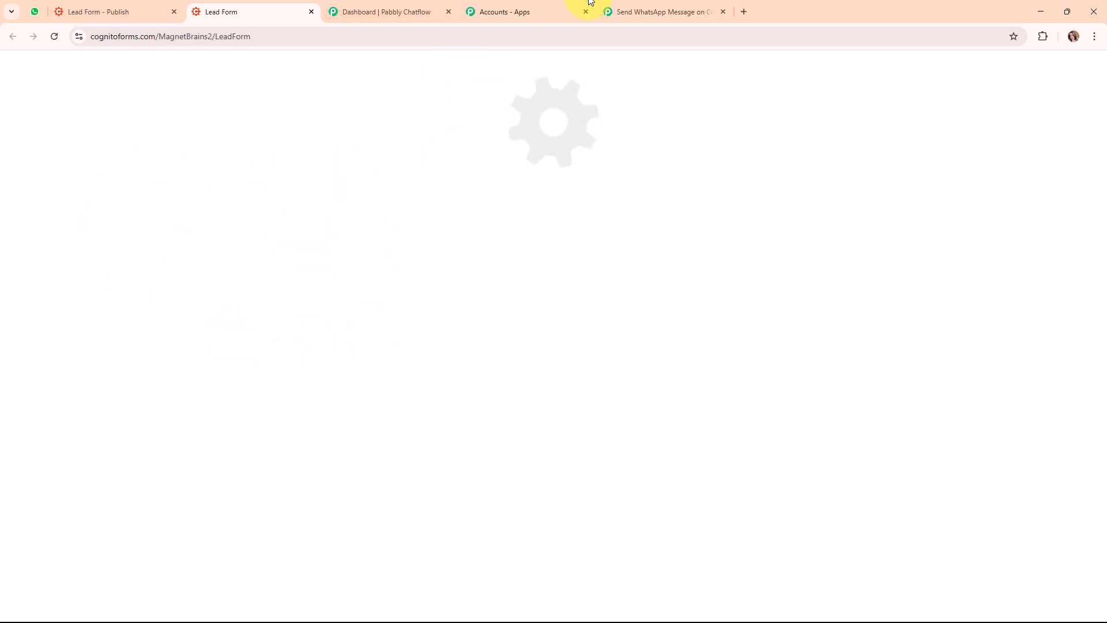
click(614, 11)
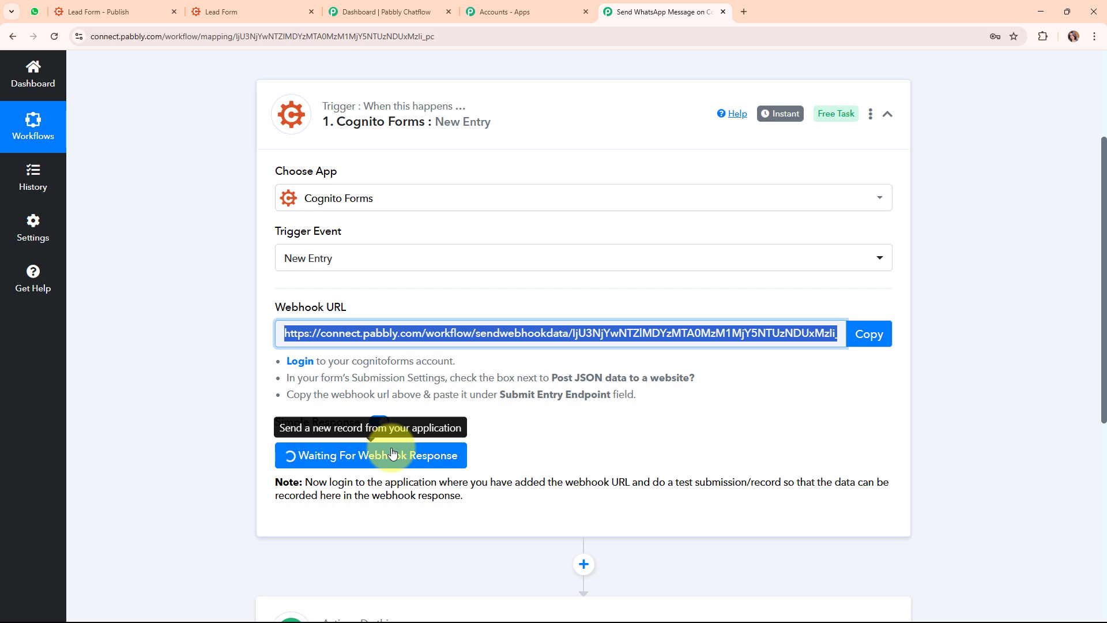
click(208, 8)
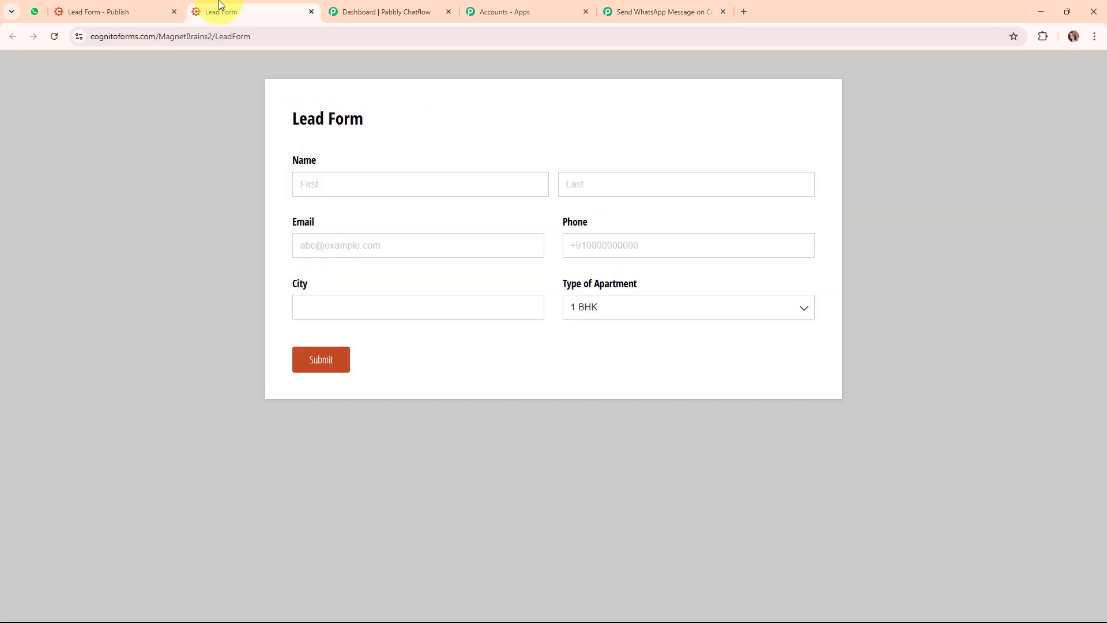
Autofill the form with saved test lead details and change the last name
click(397, 180)
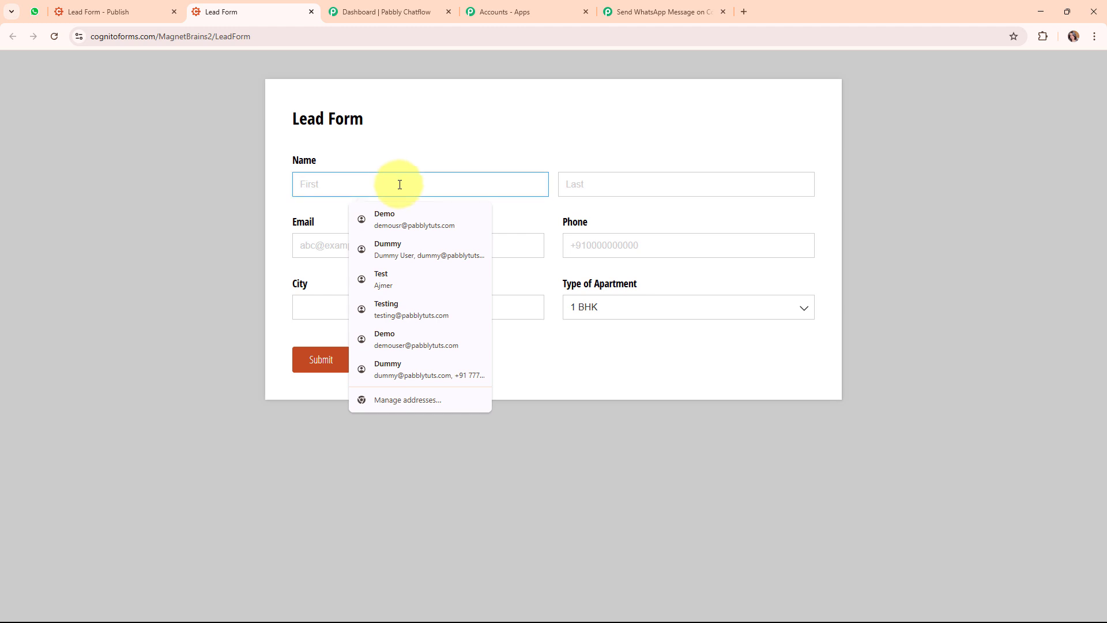
click(433, 276)
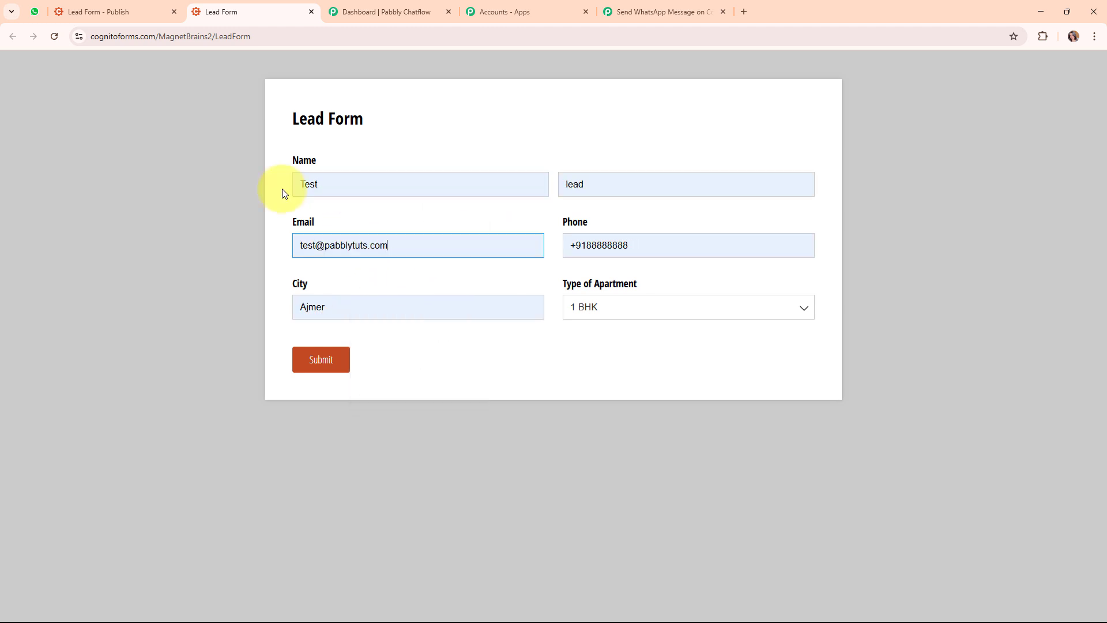
drag(617, 184, 549, 181)
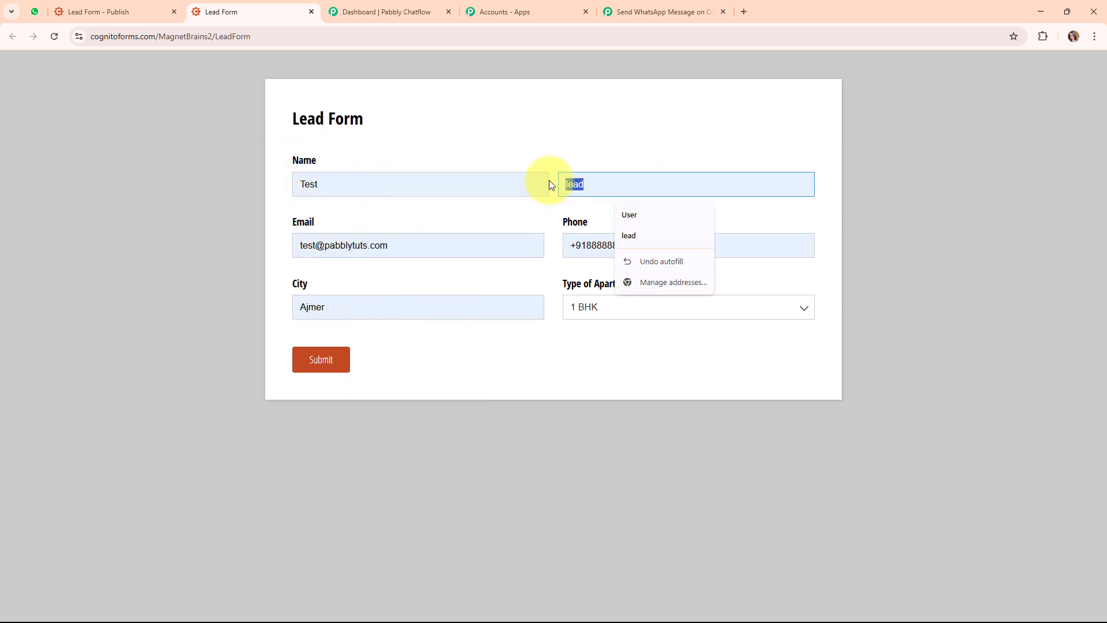
text(User)
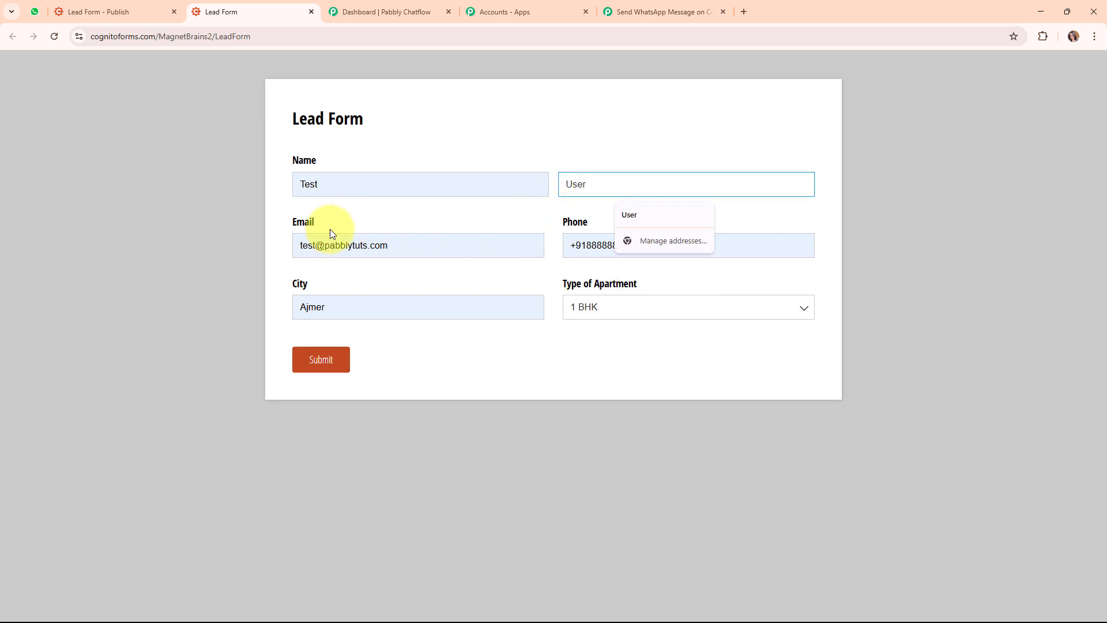
Enter a new +91 phone number, choose 3 BHK apartment type, and submit the form
click(618, 247)
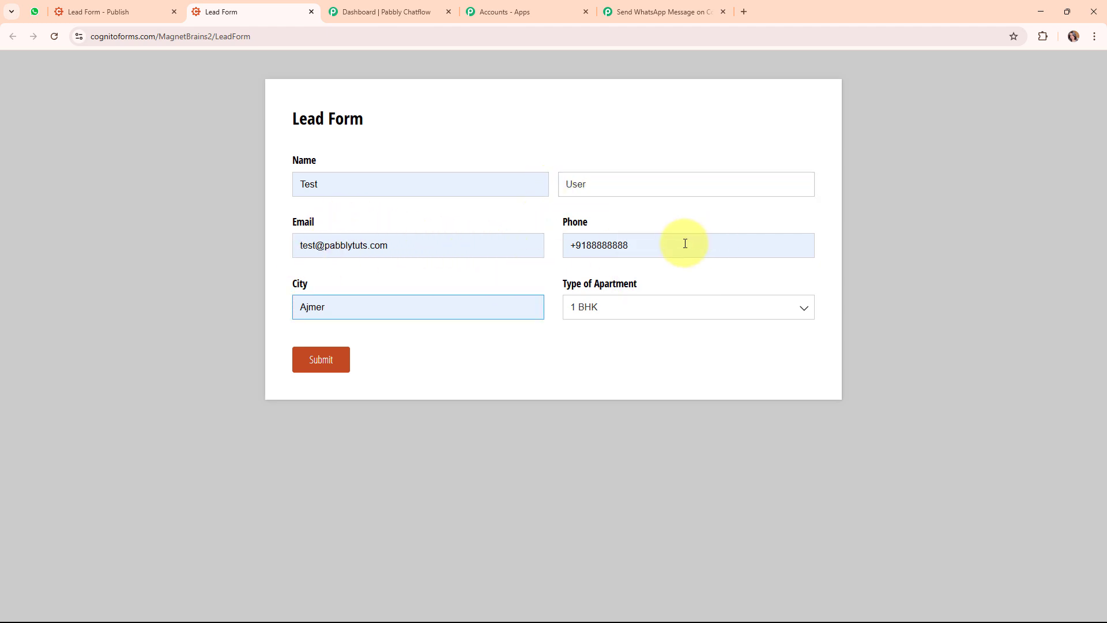
drag(685, 242, 544, 243)
key(BackSpace)
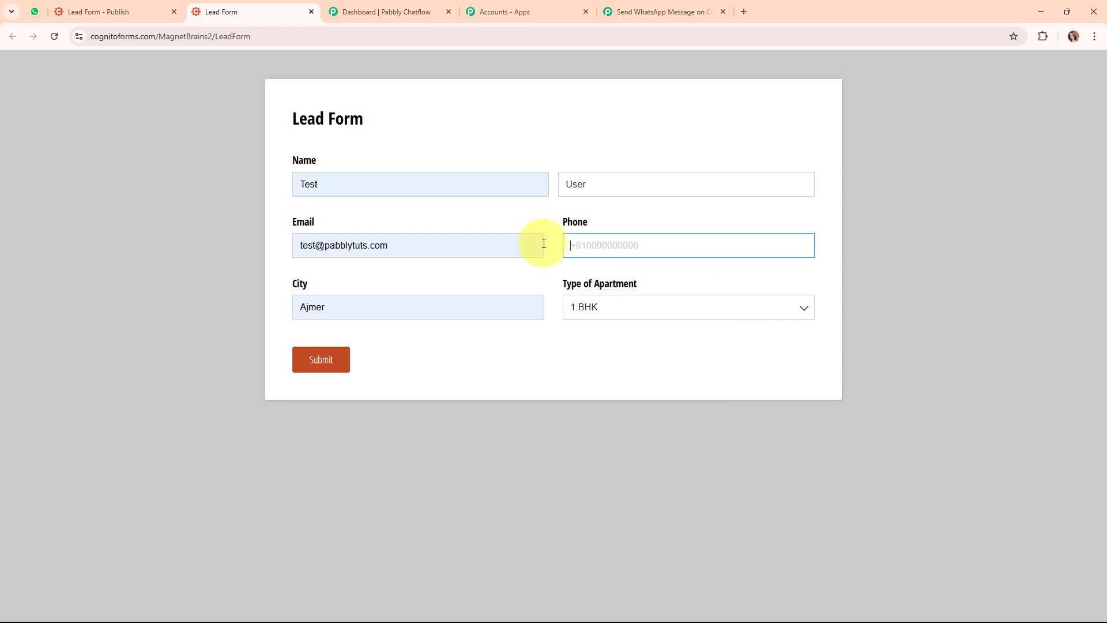
text(+917777777777)
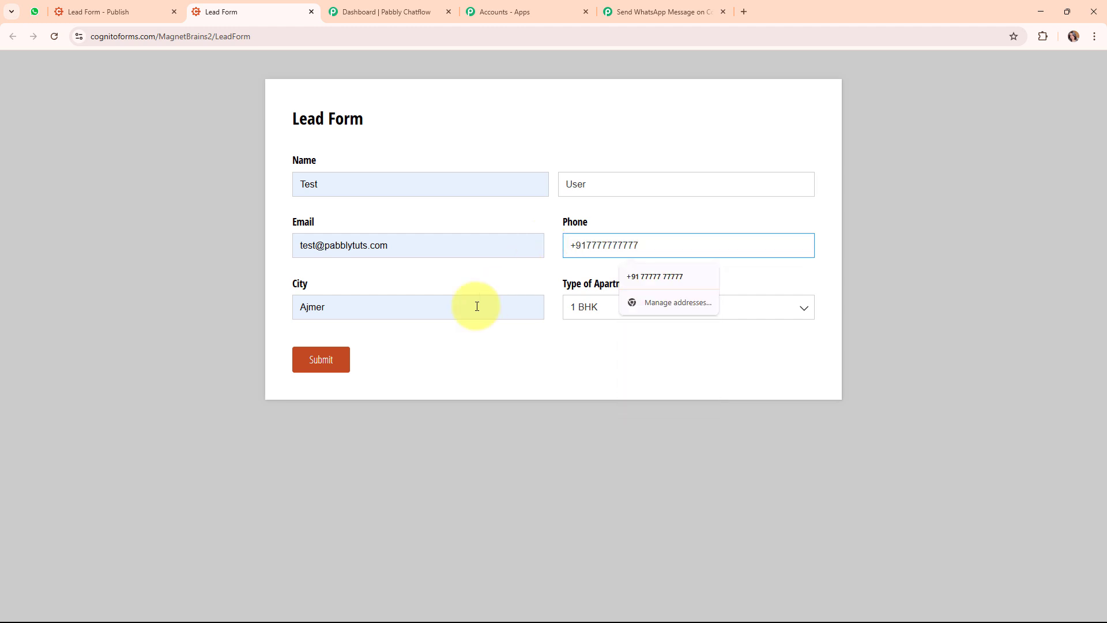
click(687, 312)
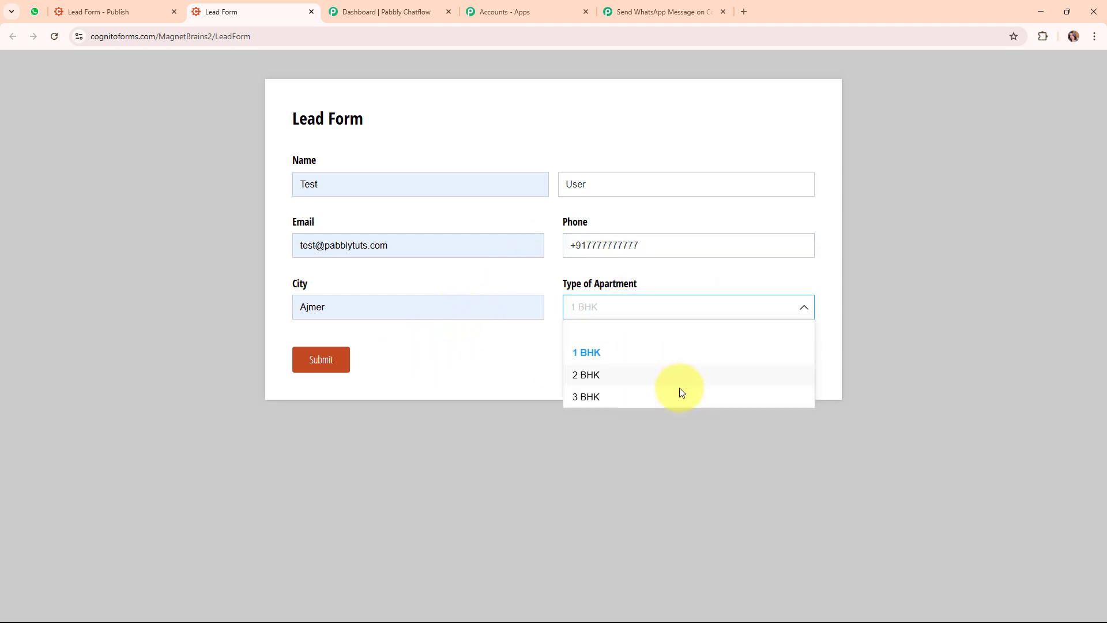
click(679, 392)
click(311, 363)
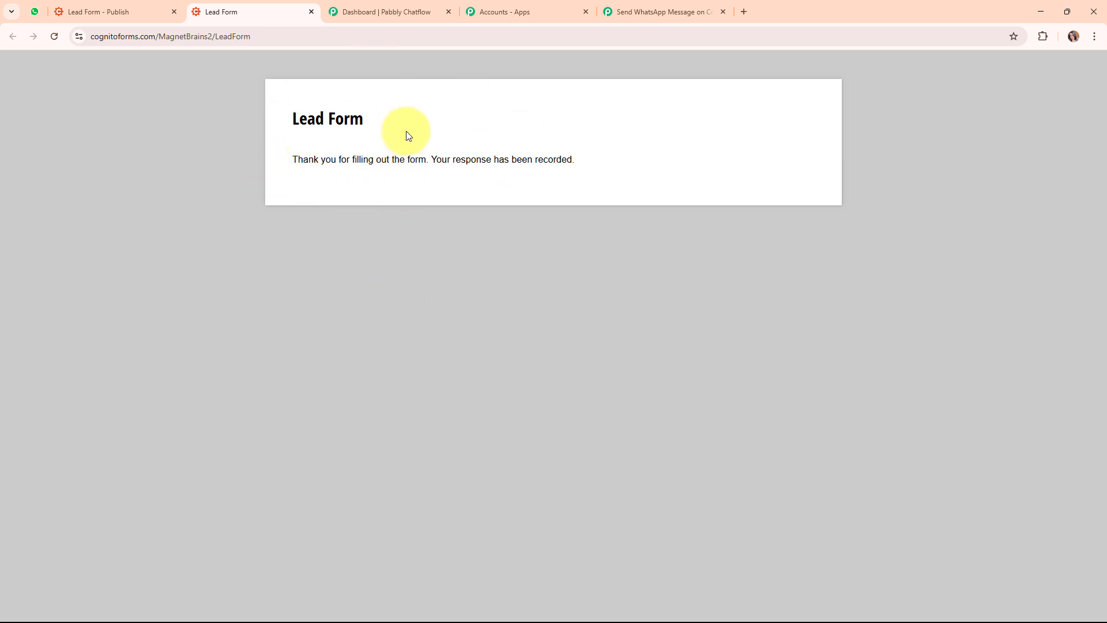
In Response Received, check the captured Phone value from the 3 BHK form submission
click(654, 10)
scroll(676, 344, down, 10)
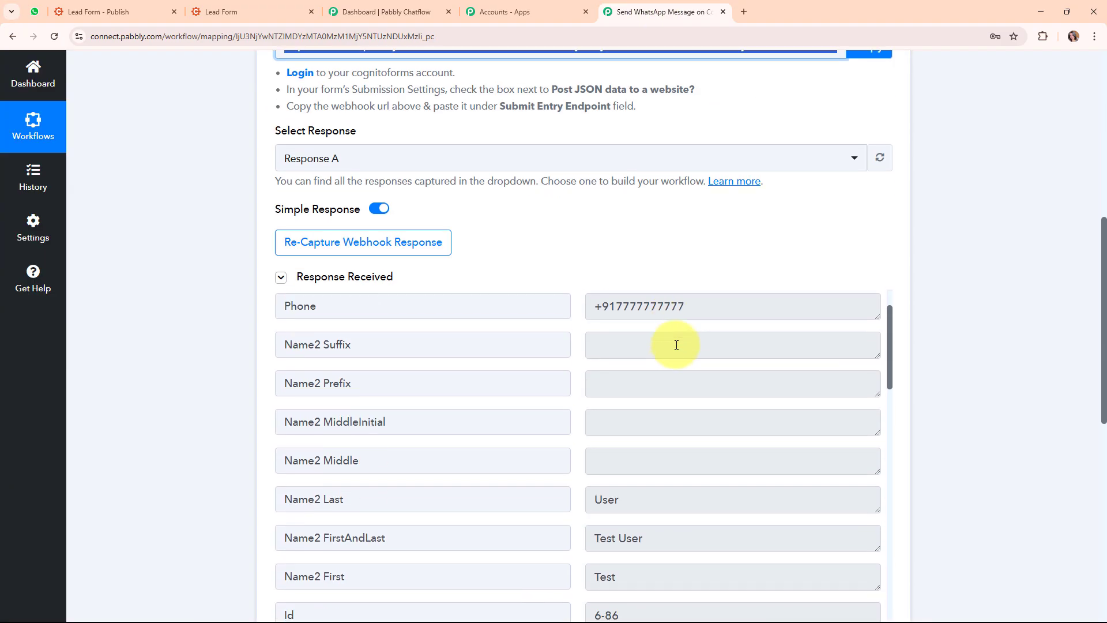
scroll(1018, 410, down, 3)
scroll(700, 314, up, 5)
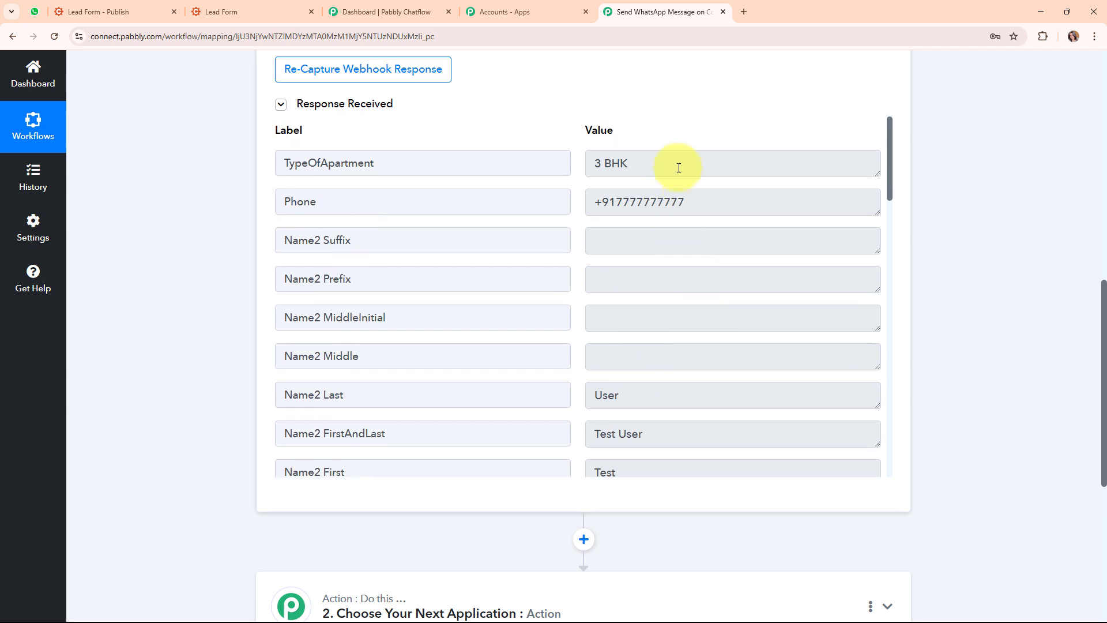
drag(675, 163, 544, 163)
click(698, 193)
scroll(795, 368, down, 3)
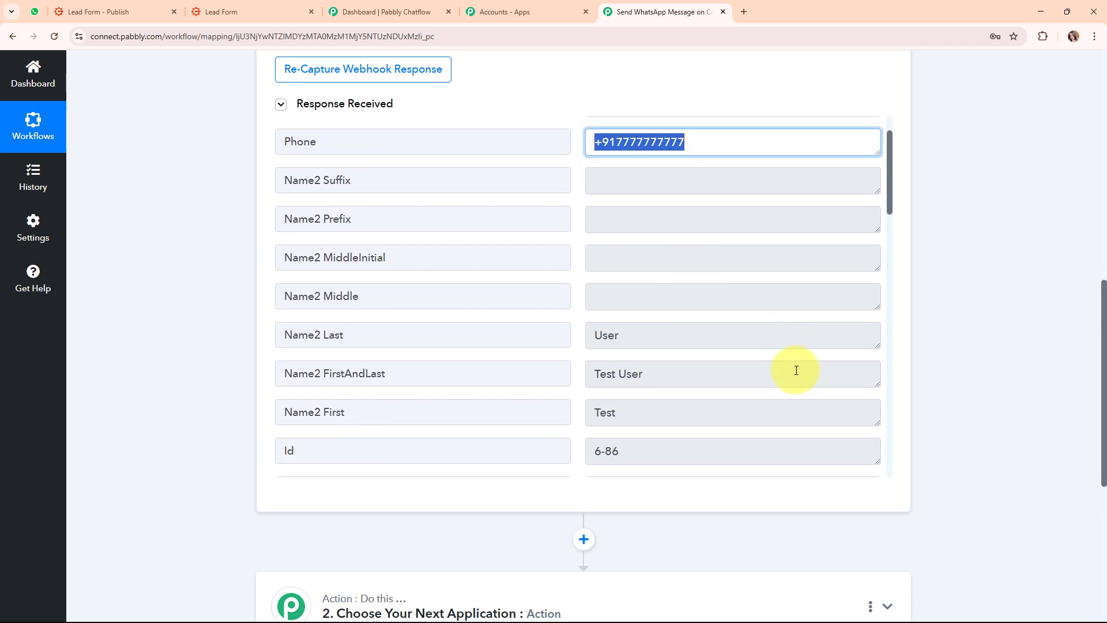
Check the captured last, full and first name values, then collapse the Cognito Forms trigger
click(659, 271)
click(704, 314)
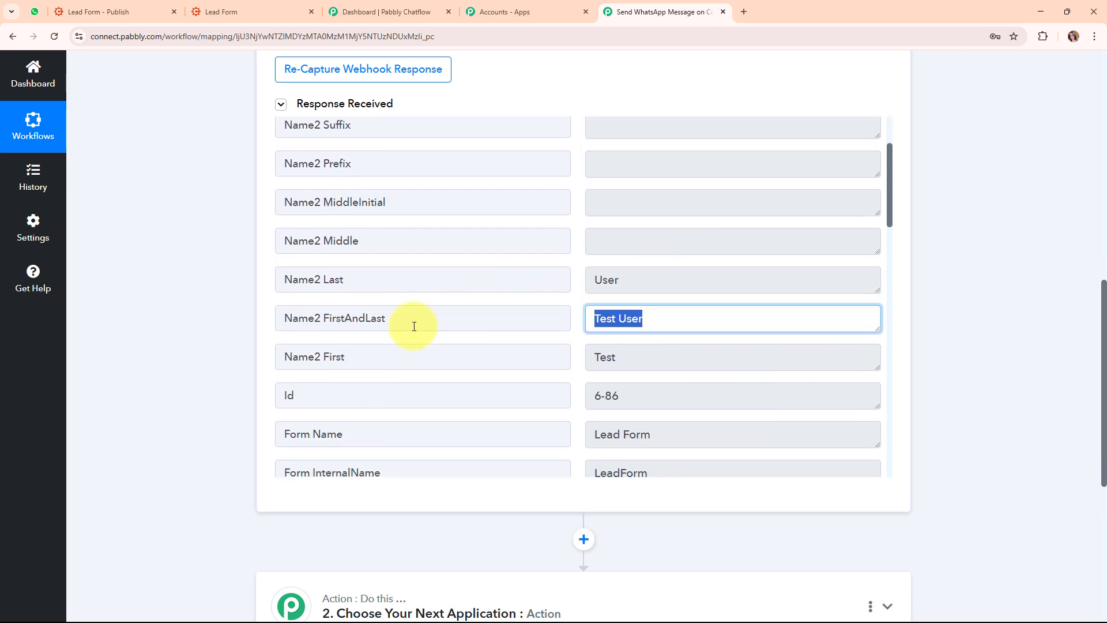
key(Tab)
scroll(768, 447, down, 1)
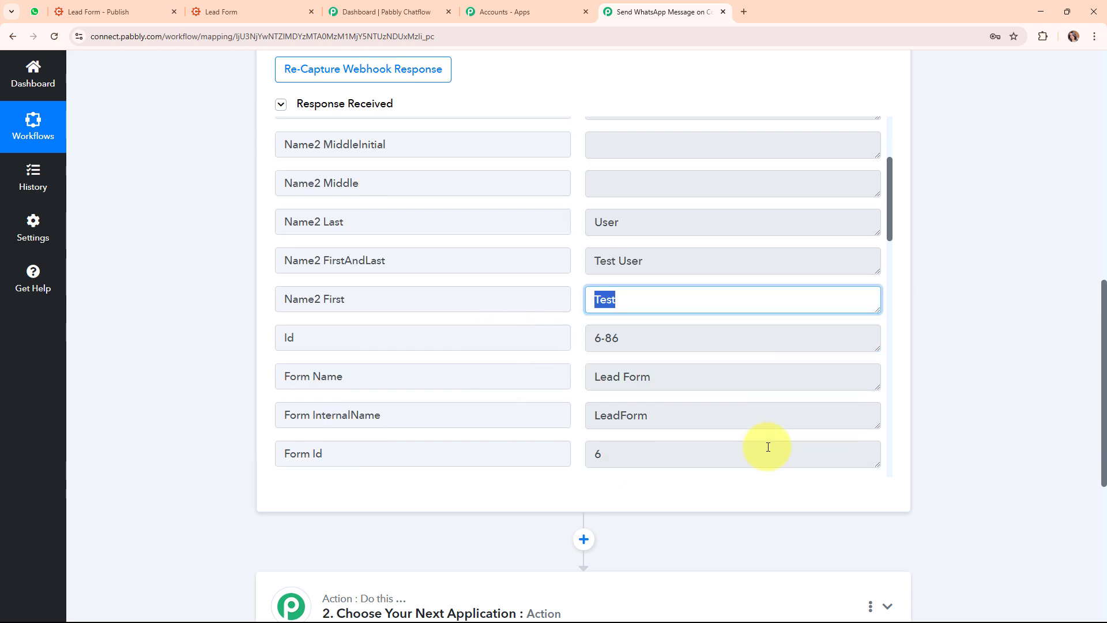
scroll(931, 363, up, 10)
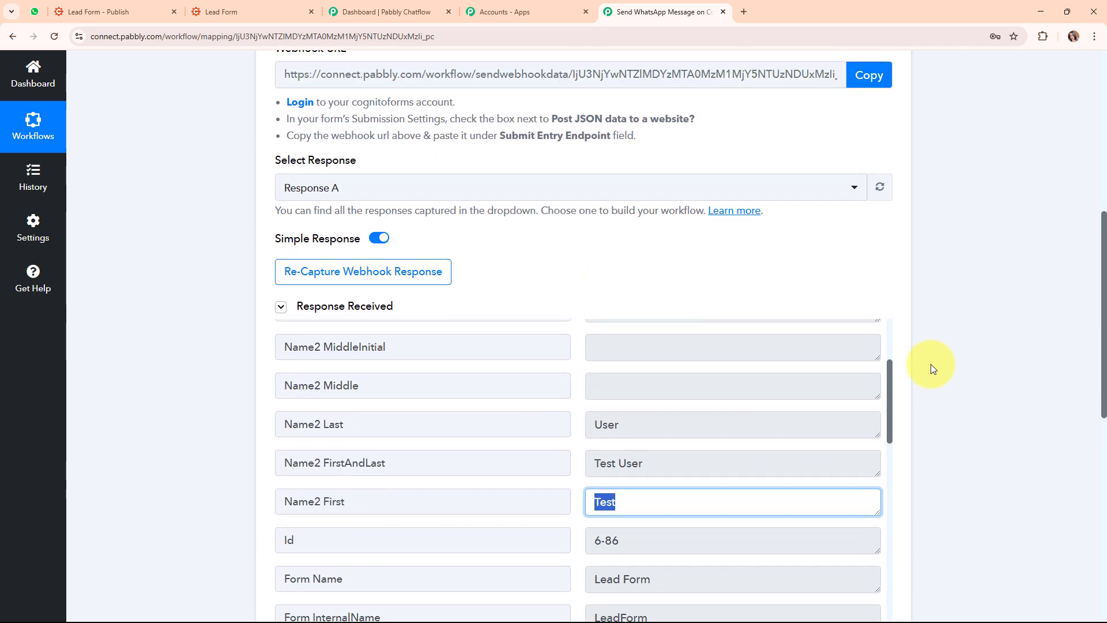
click(888, 228)
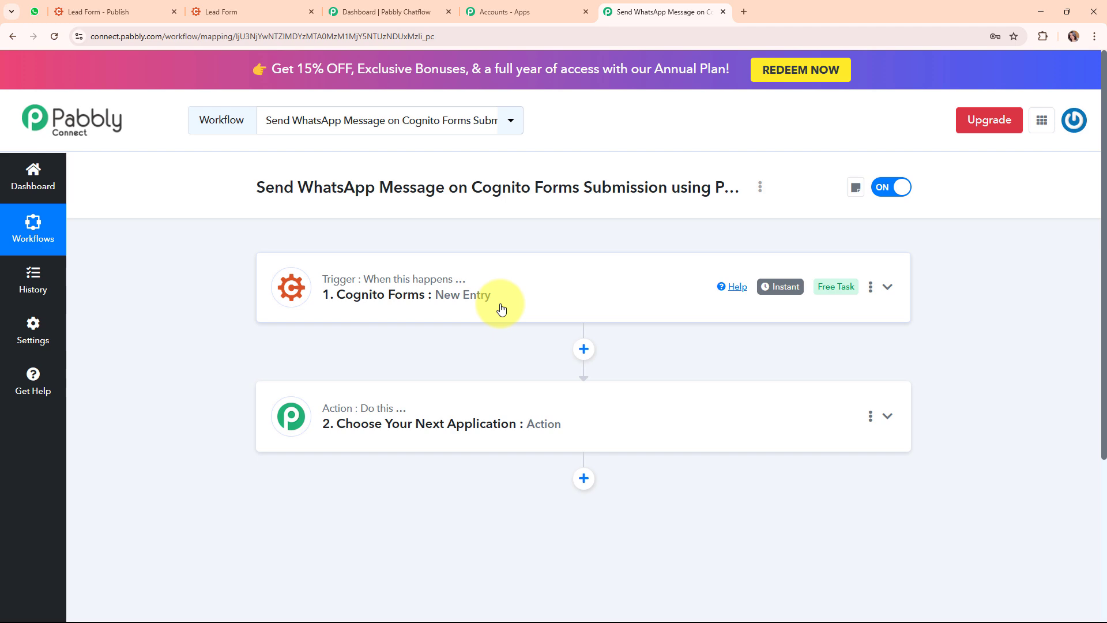
Search the action step's app list for 'pabbly Chat', then go to the Pabbly Chatflow dashboard
click(617, 424)
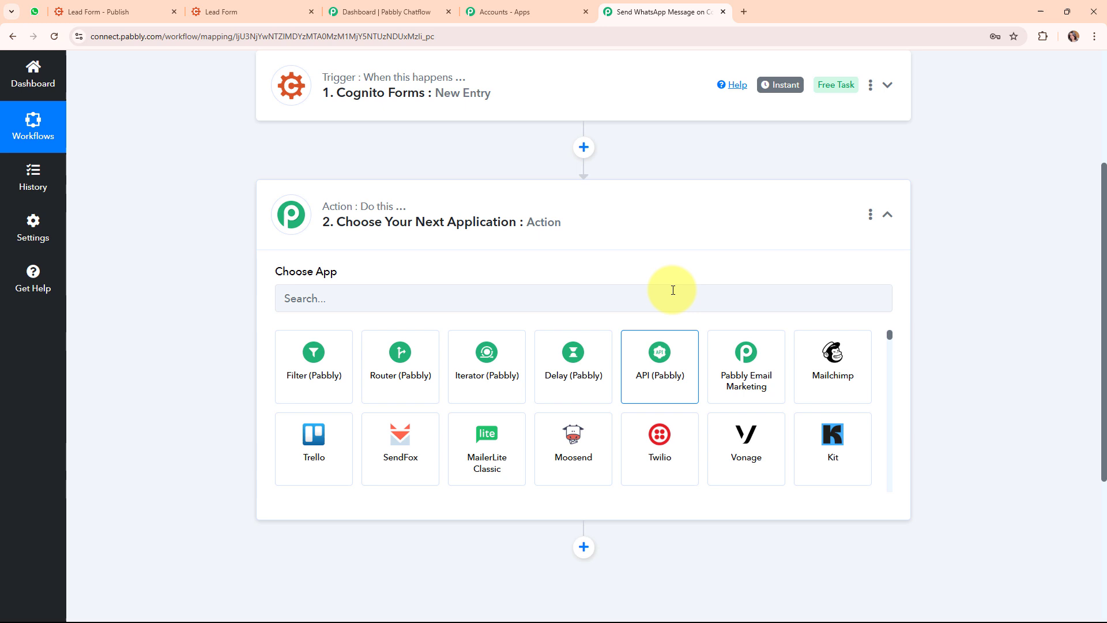
click(518, 296)
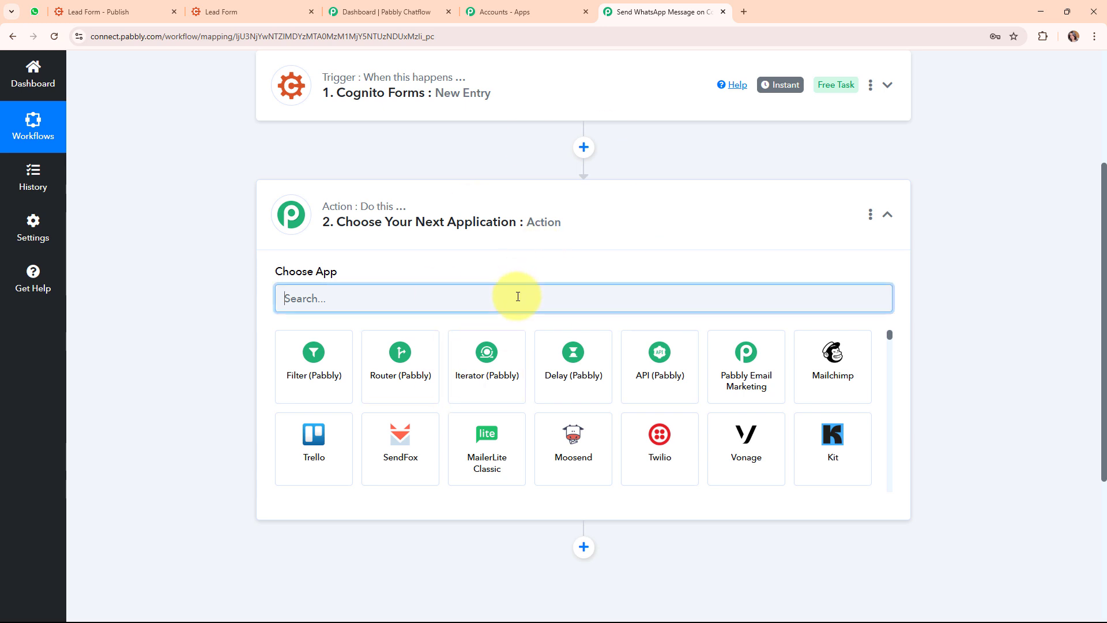
text(pa)
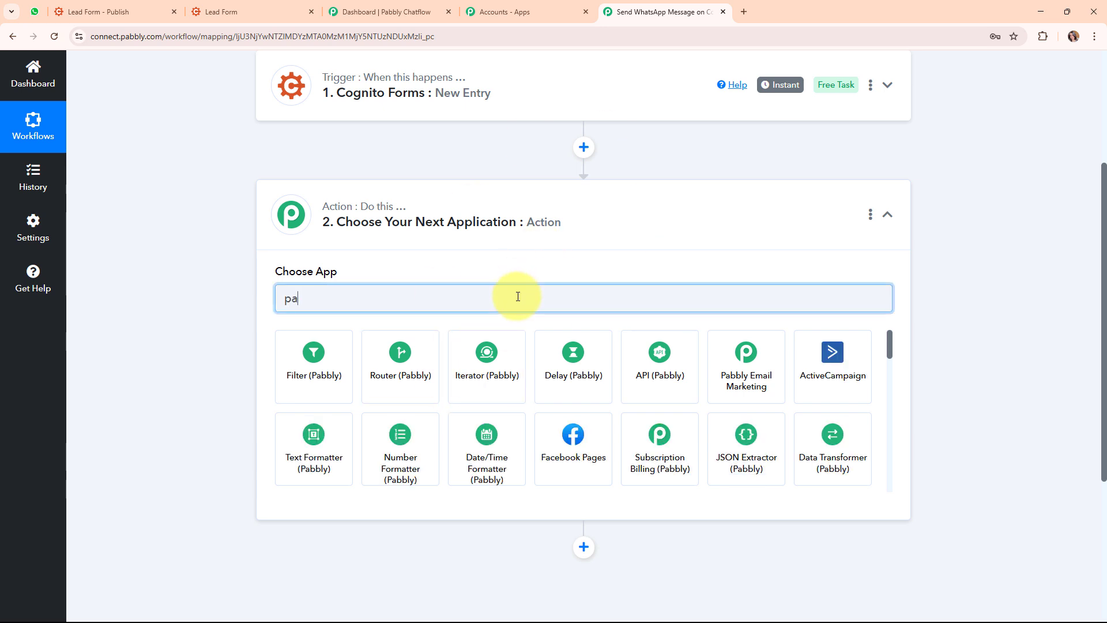
text(bbly)
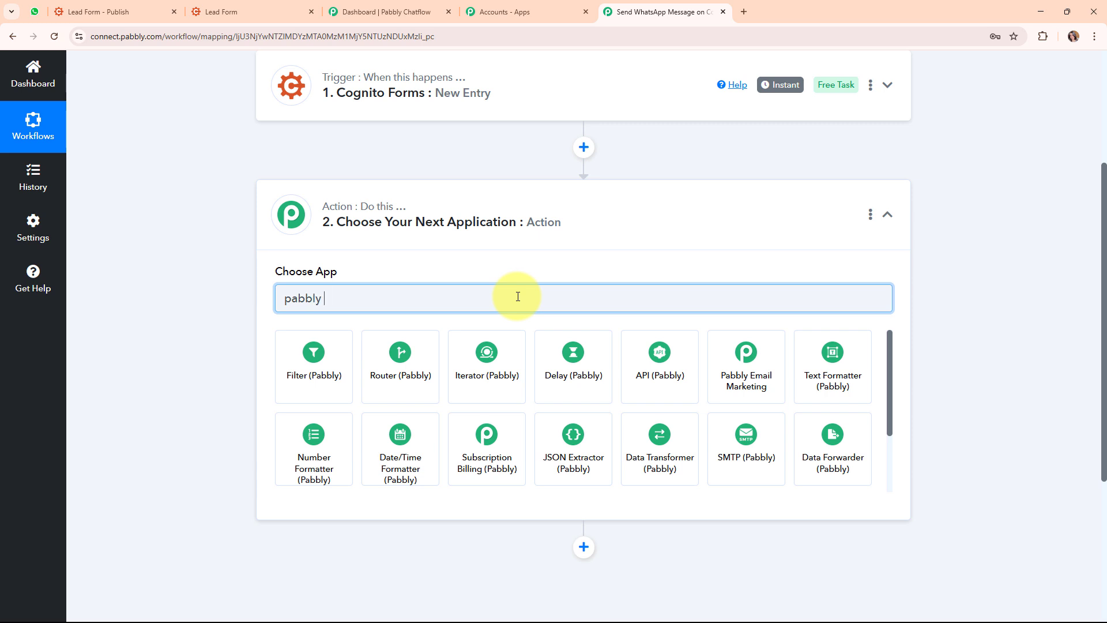
text( Chat)
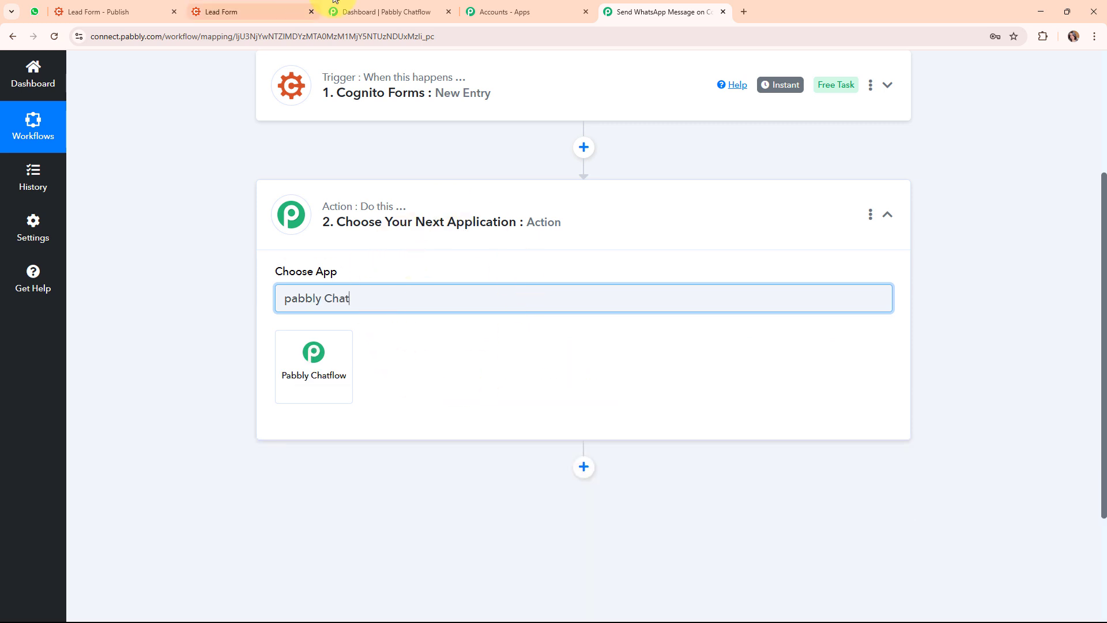
click(430, 11)
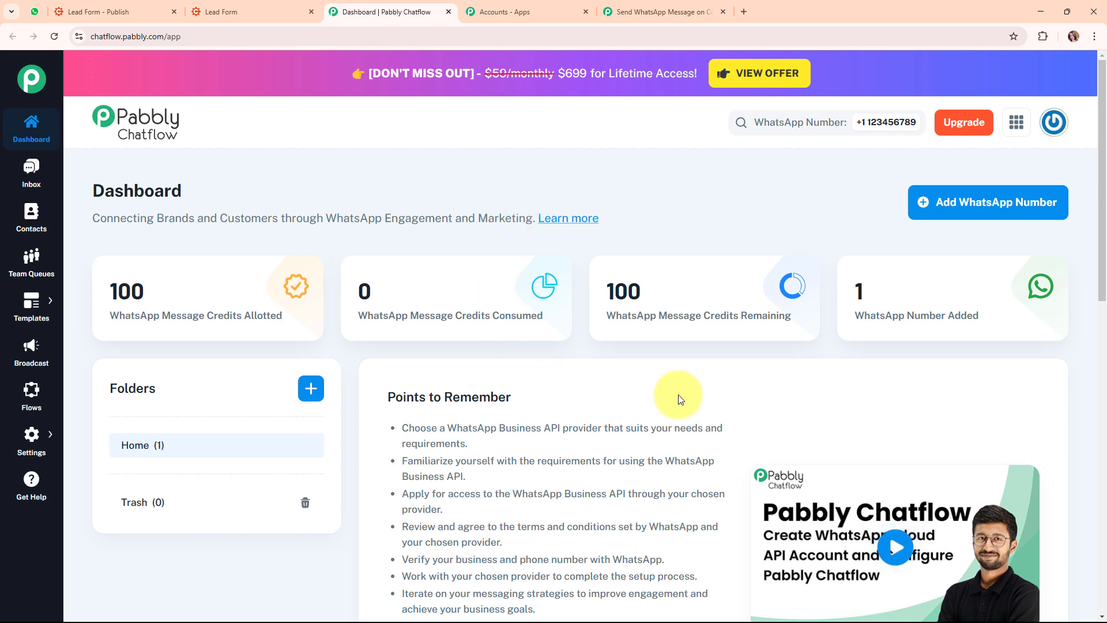
click(998, 218)
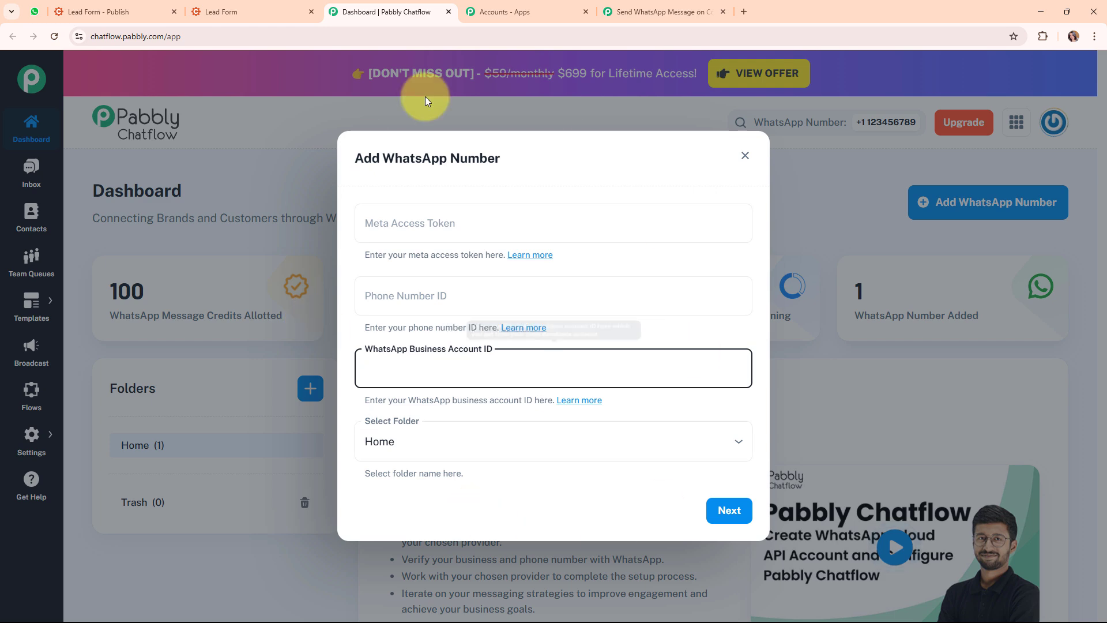
click(551, 158)
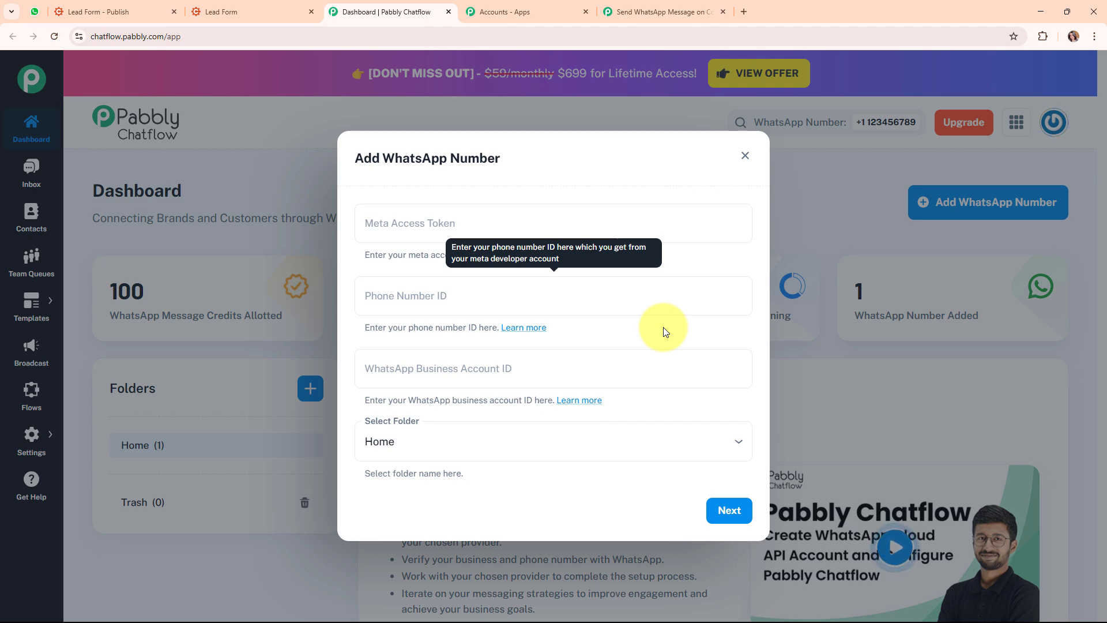
click(455, 374)
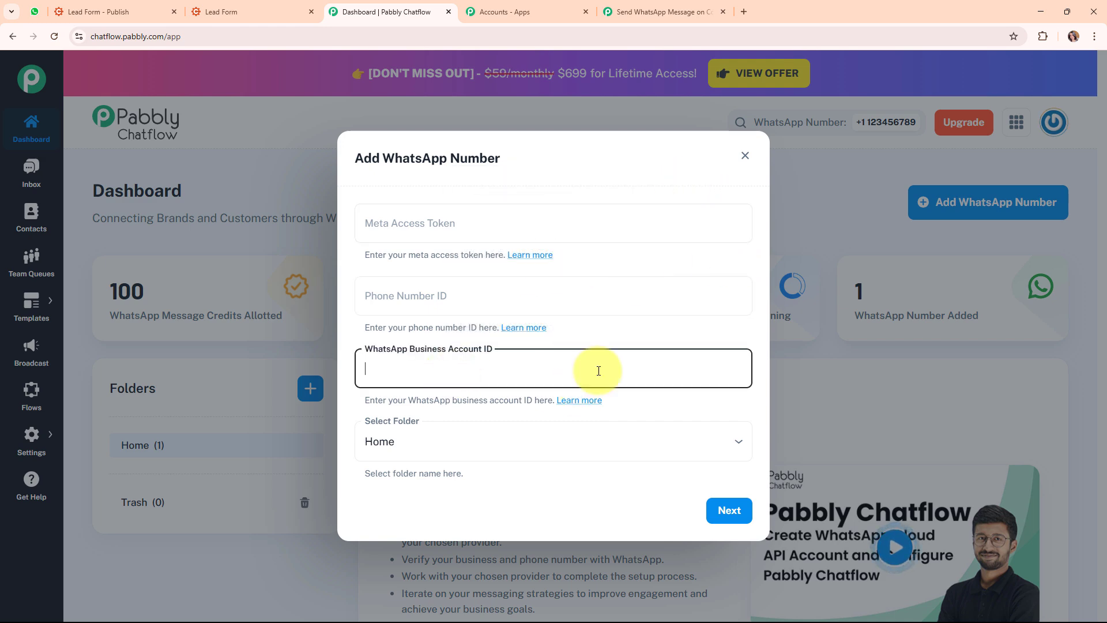
click(583, 196)
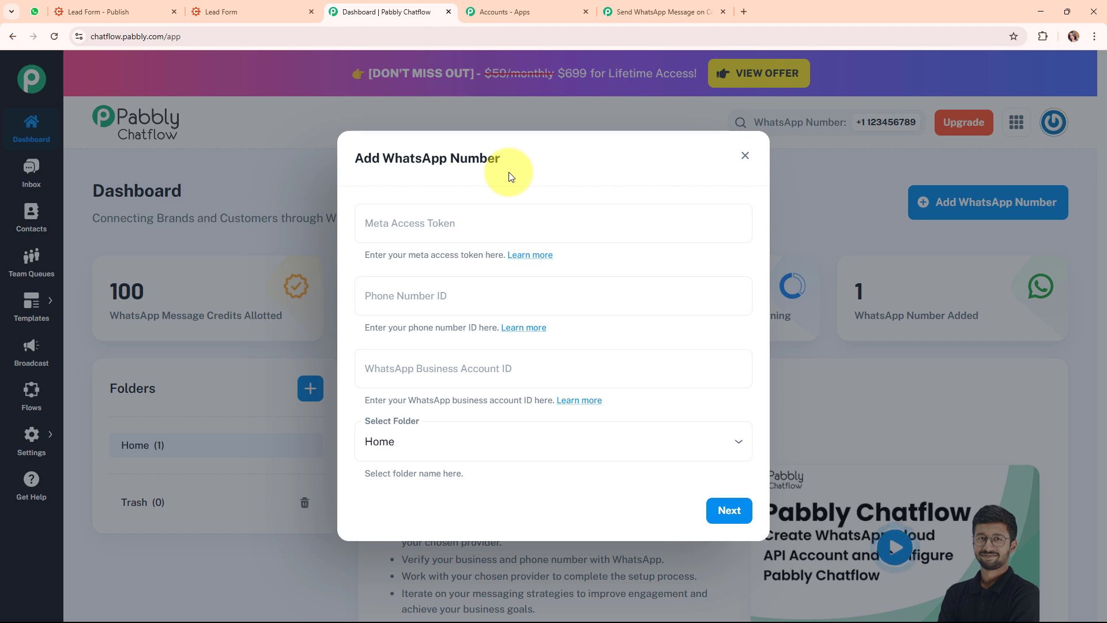
click(414, 367)
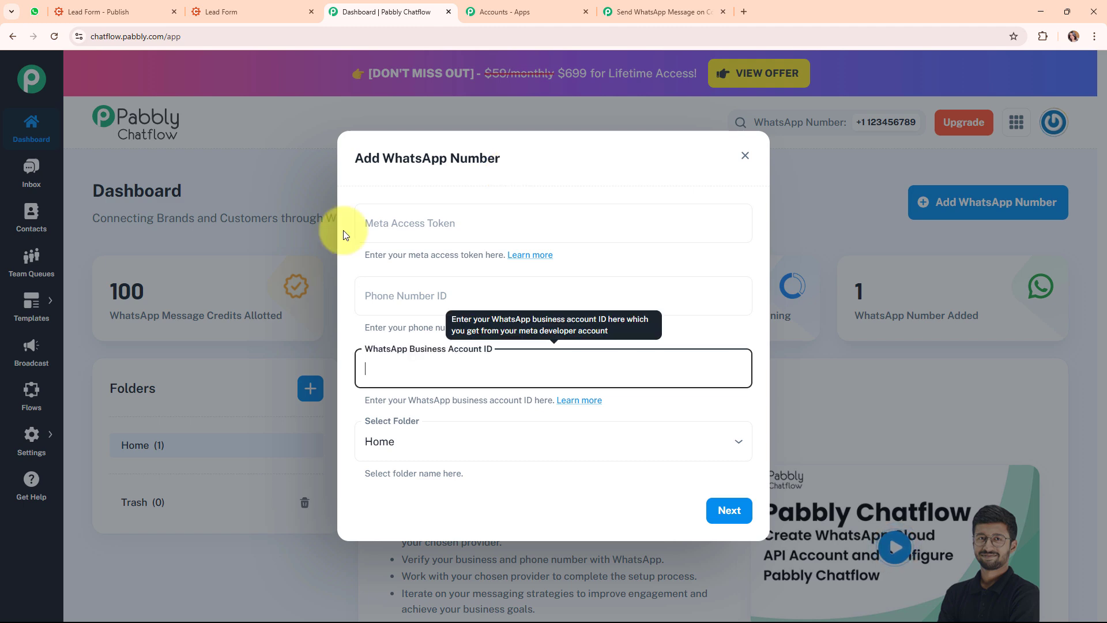
click(745, 157)
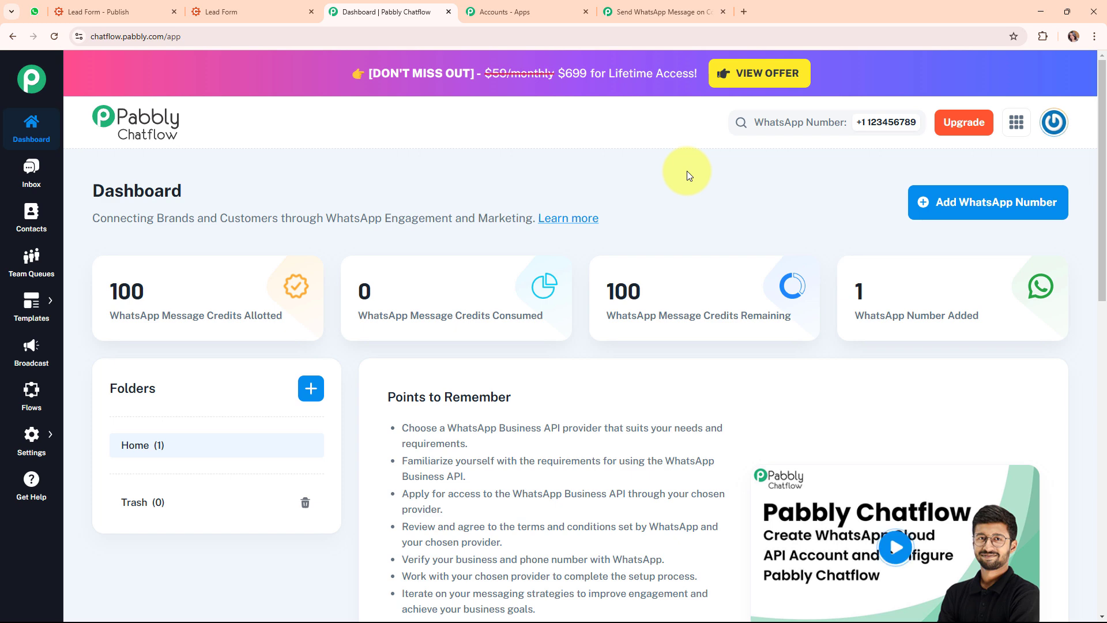
scroll(686, 170, down, 4)
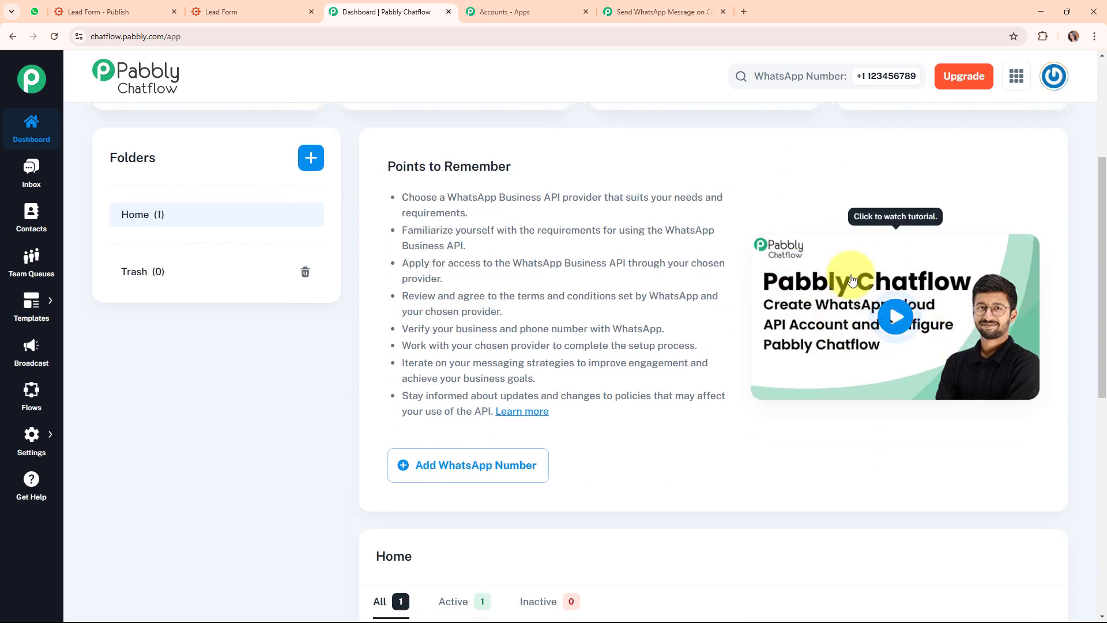
scroll(402, 225, up, 1)
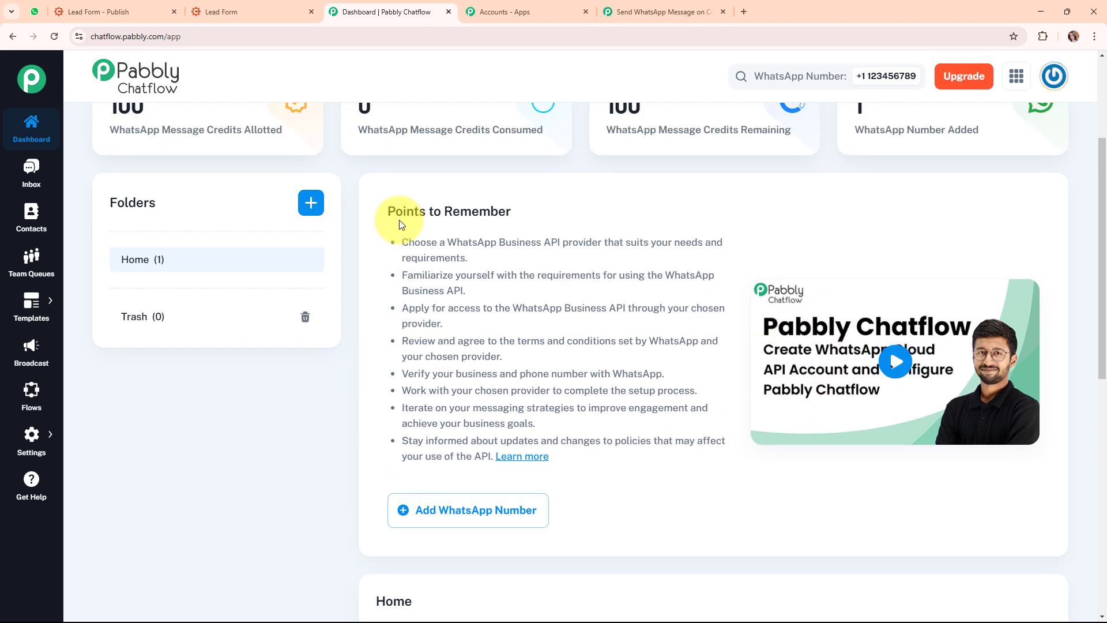
scroll(402, 224, up, 3)
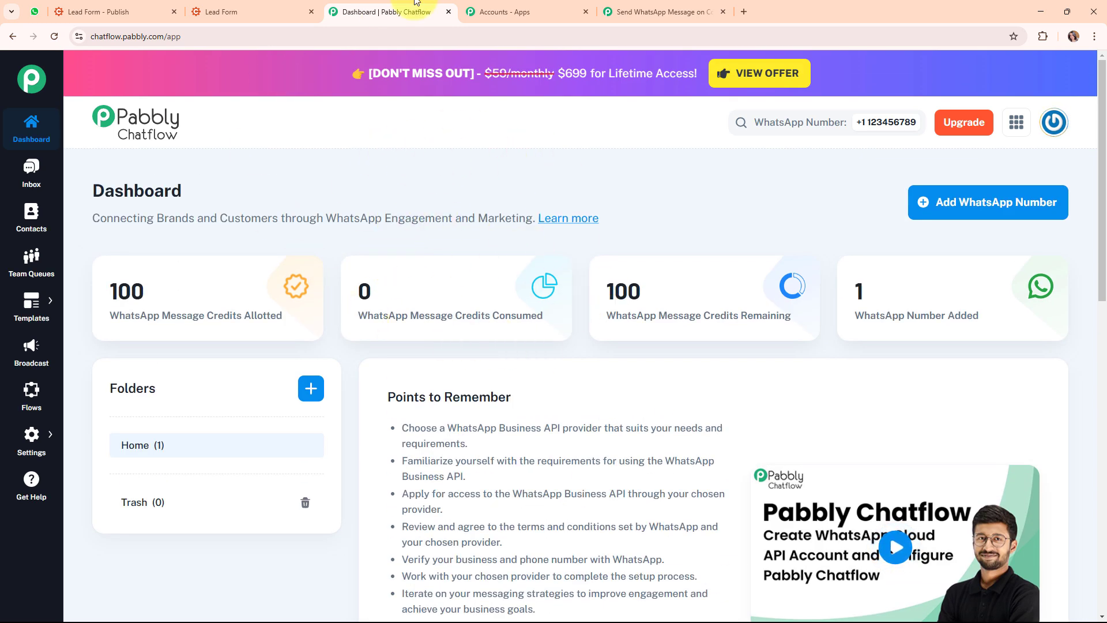
Set the action step to Pabbly Chatflow with the Send Template Message event
click(660, 3)
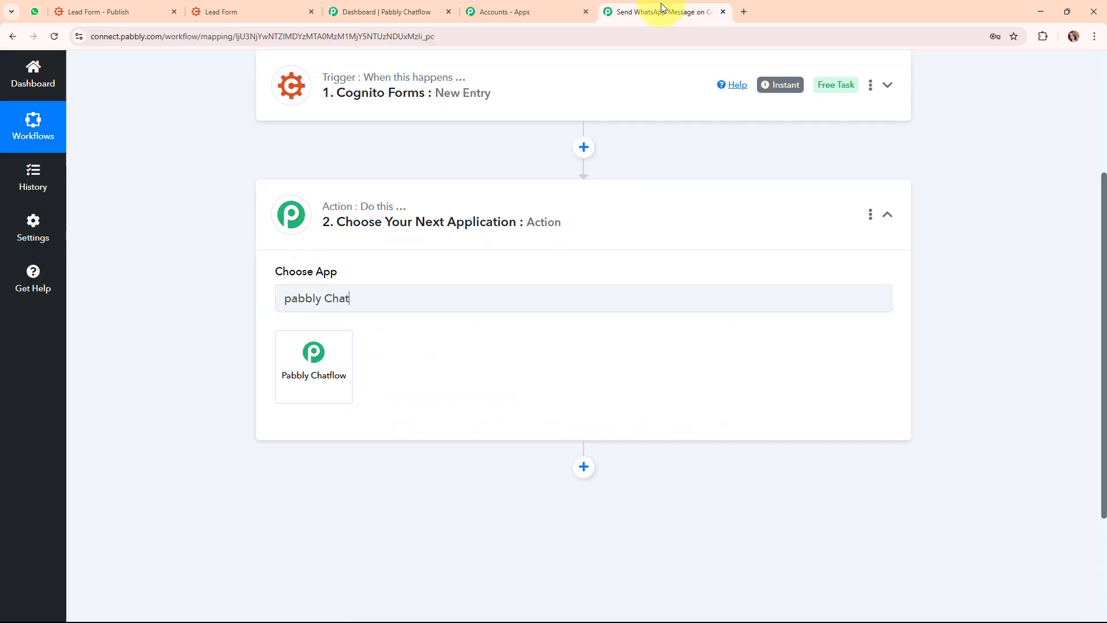
click(321, 359)
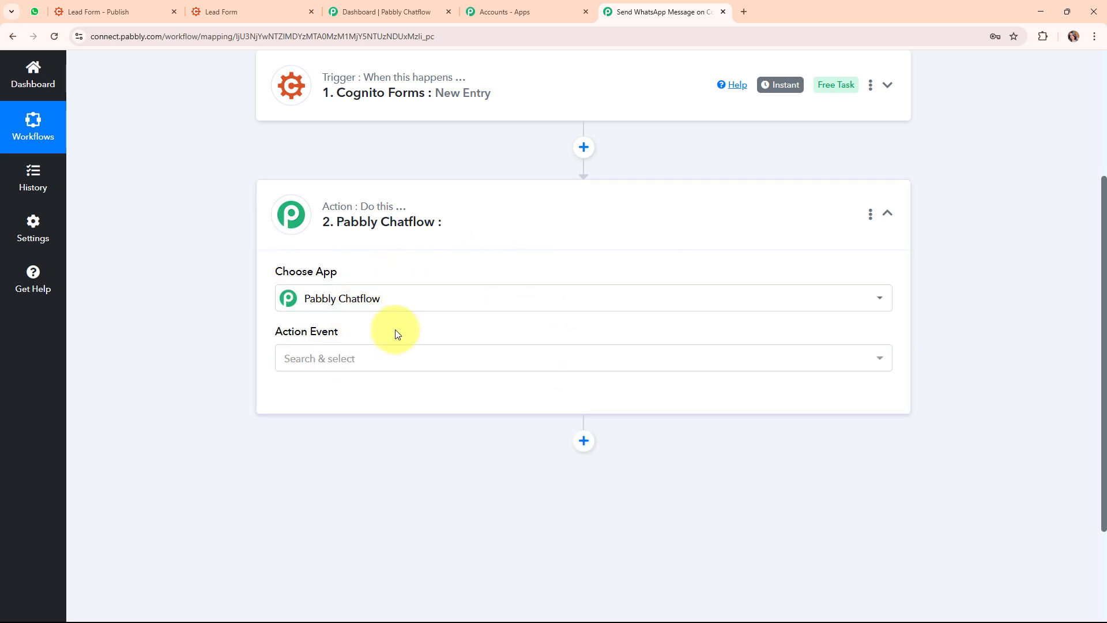
click(341, 365)
click(346, 157)
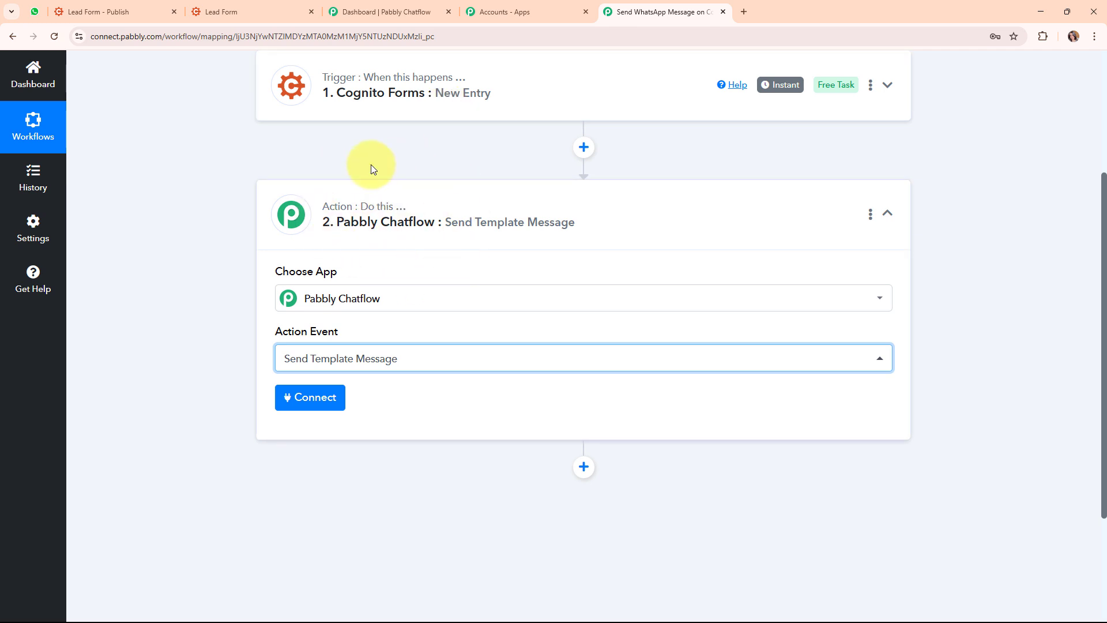
Add a new Pabbly Chatflow connection and review the Token help instructions
click(330, 398)
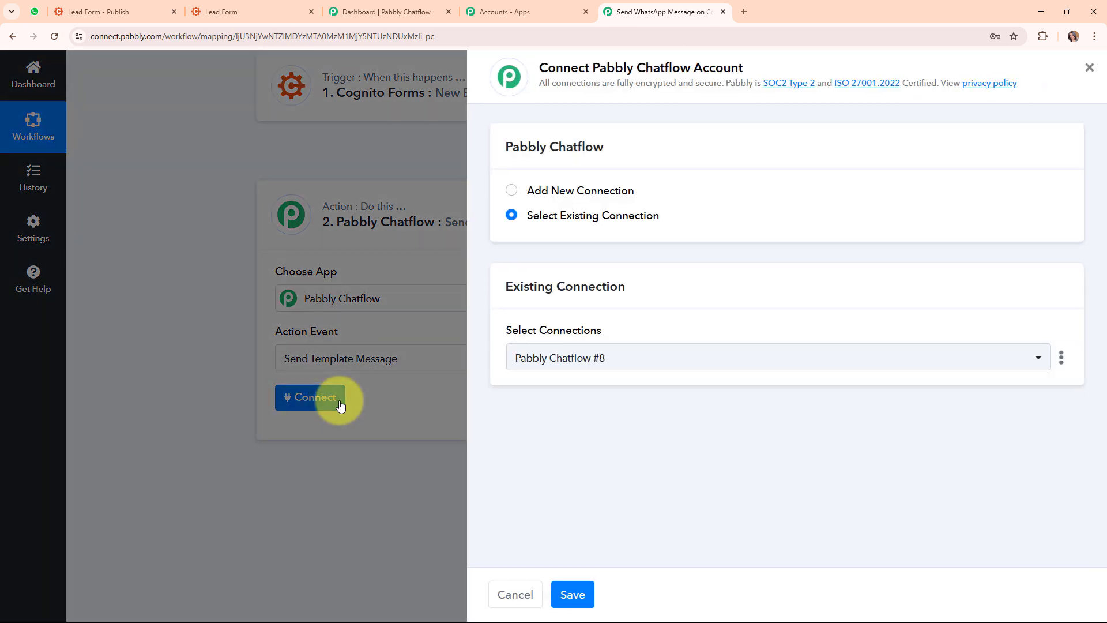
click(511, 189)
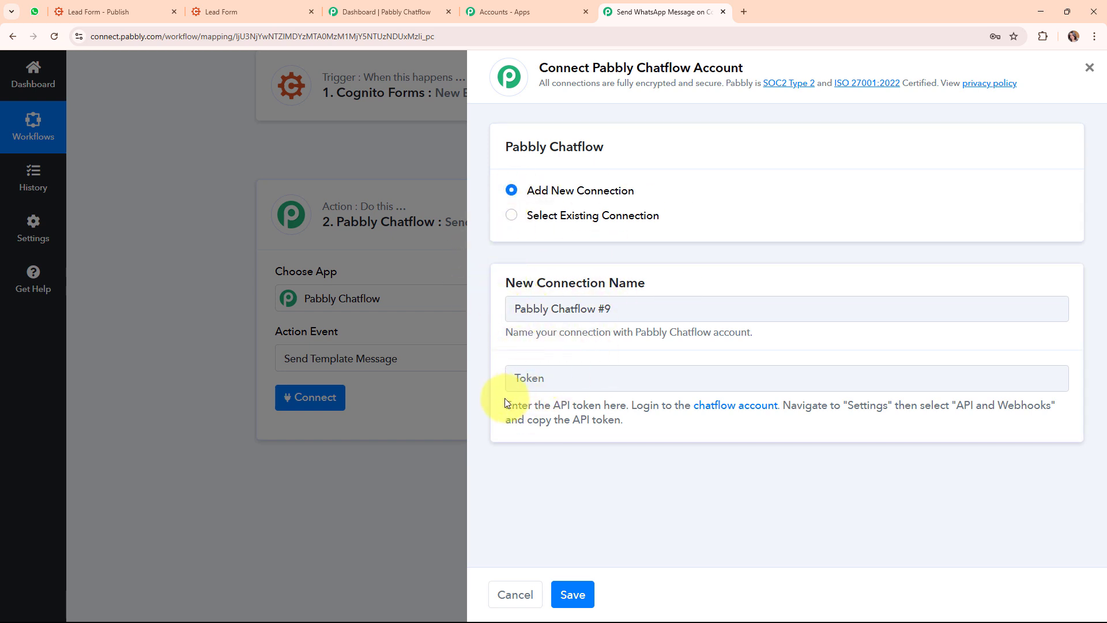
drag(504, 399, 667, 428)
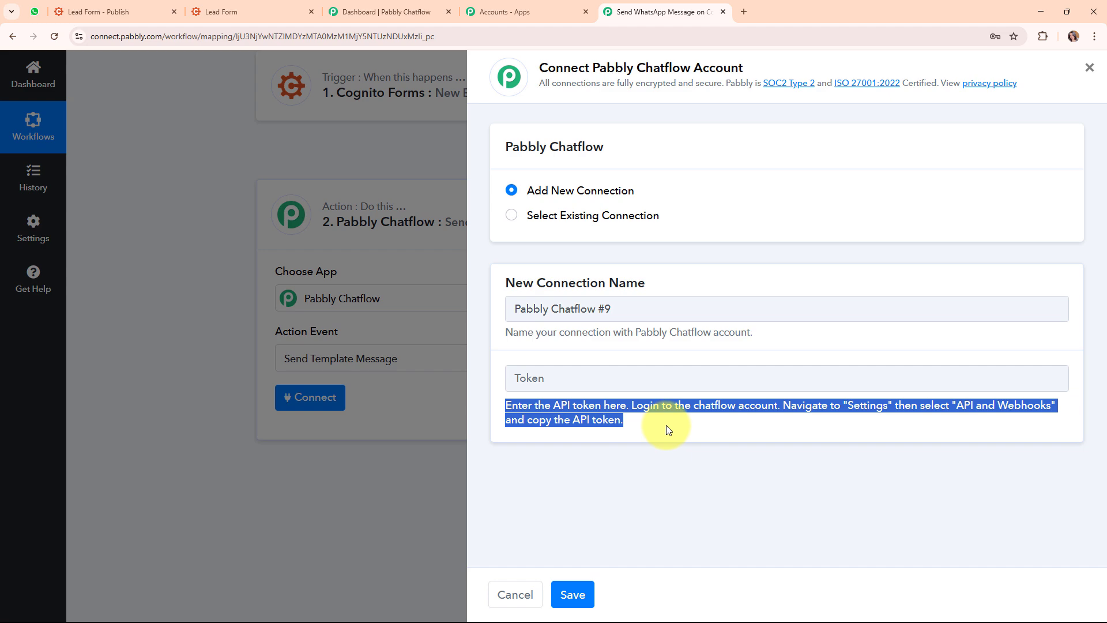
Generate a new API token under Chatflow Settings > API & Webhooks and copy it
click(416, 7)
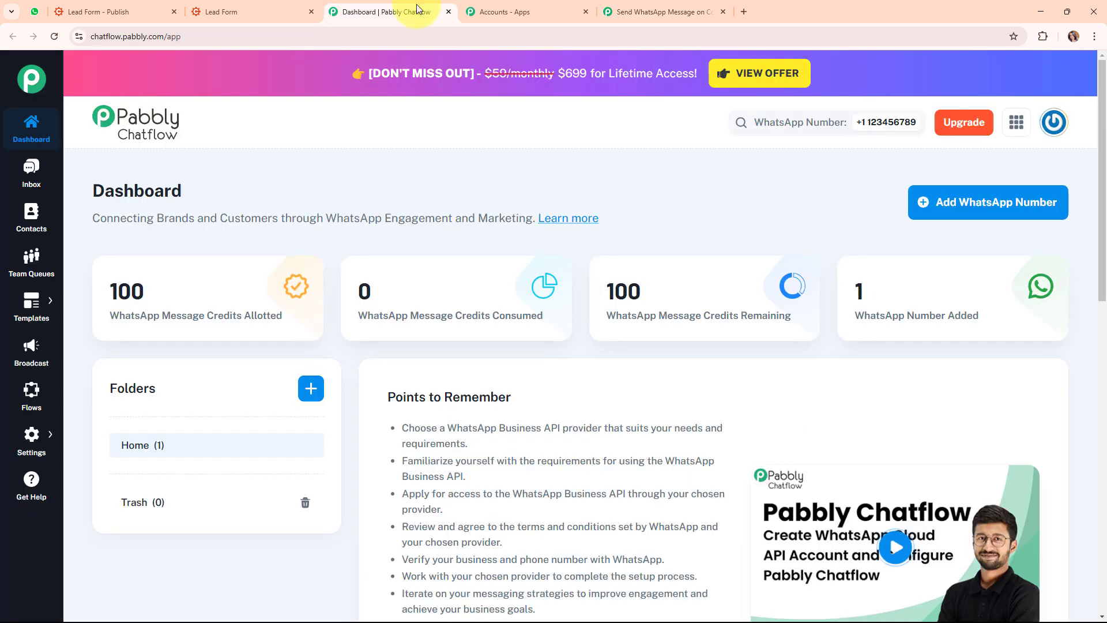
click(32, 444)
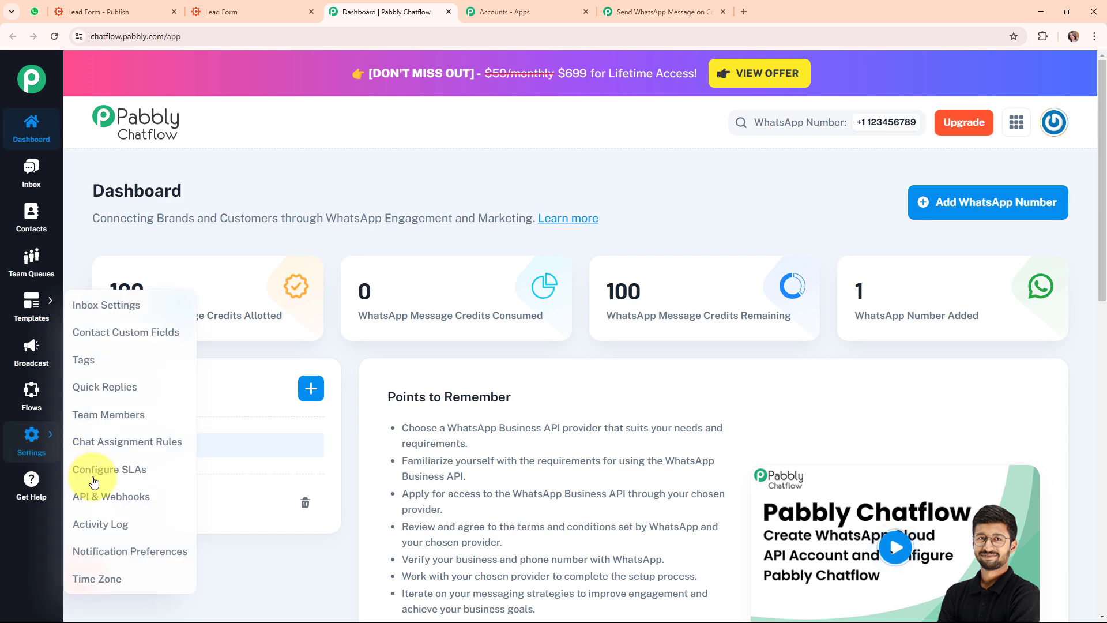
click(99, 494)
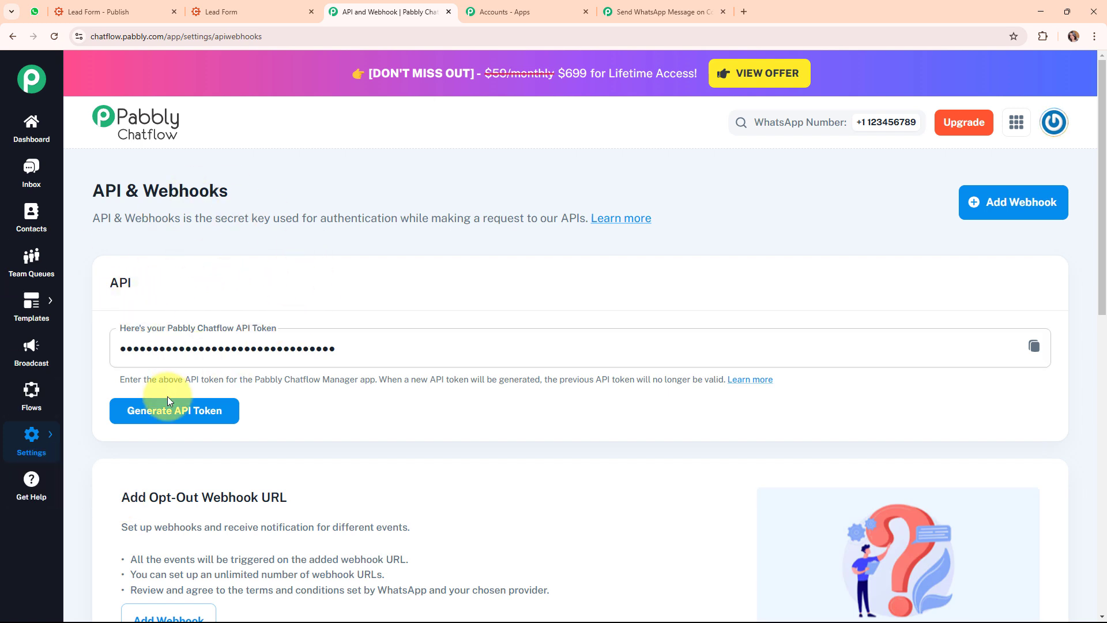
click(166, 414)
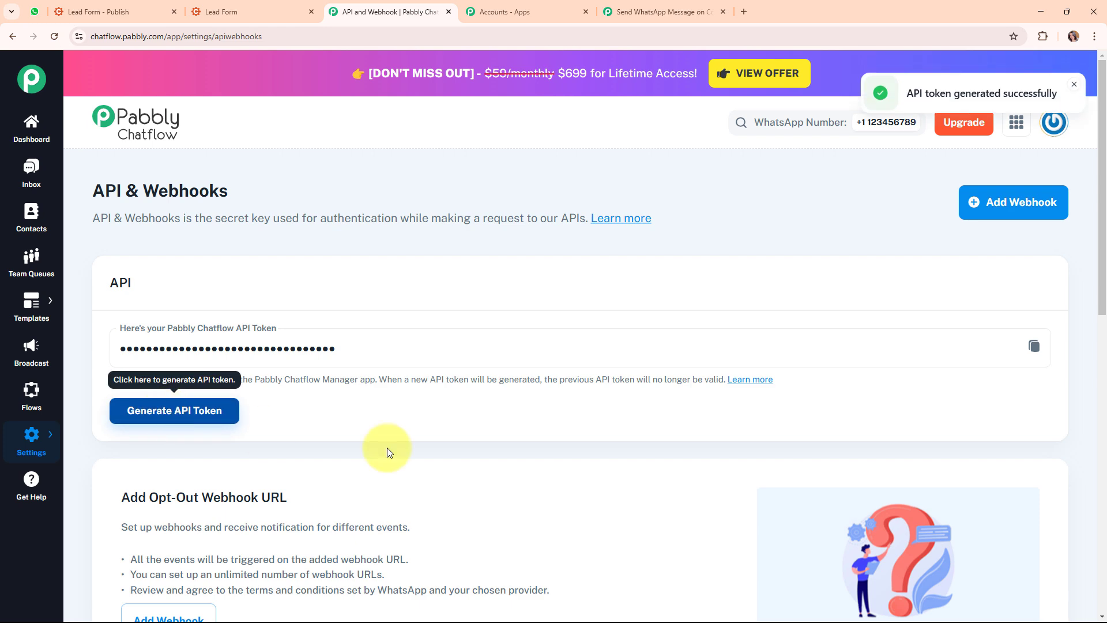
click(1036, 349)
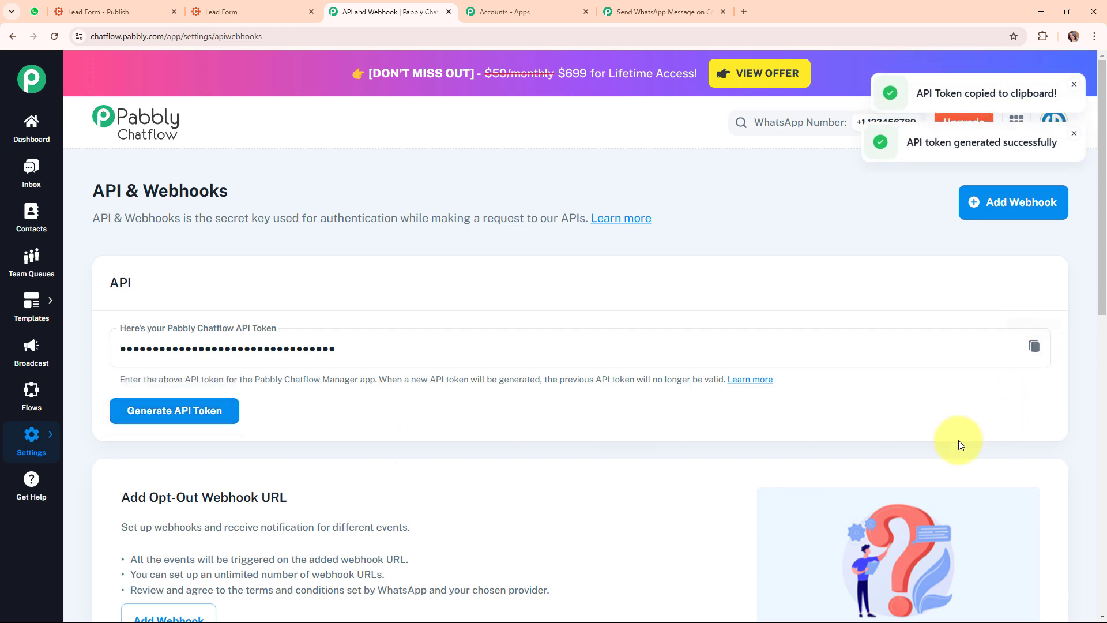
click(663, 11)
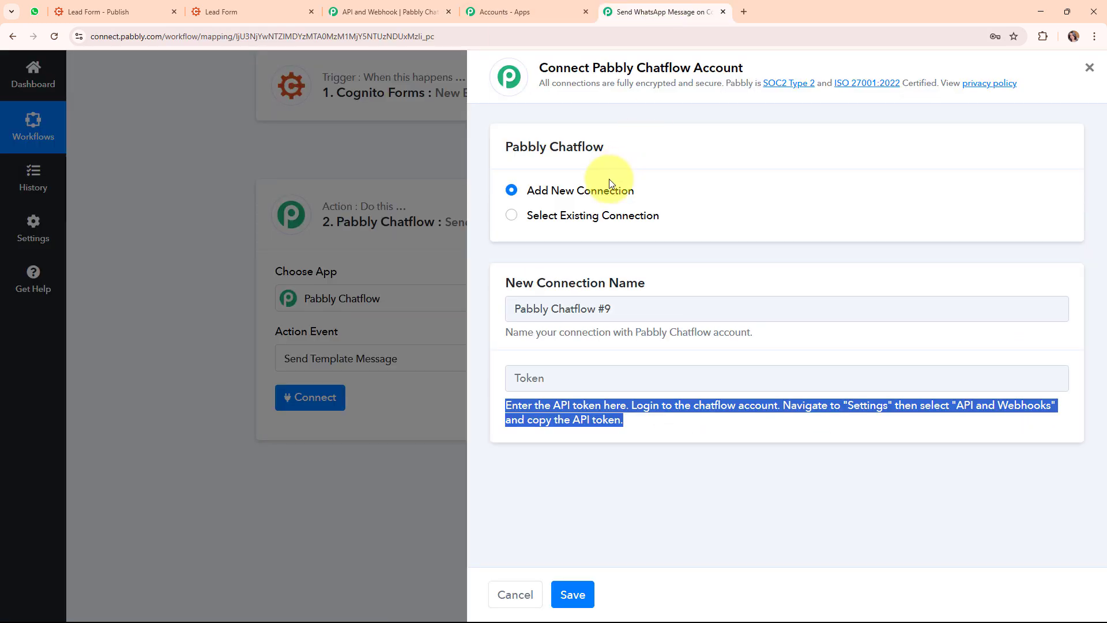
Paste the copied API token into the Token field and save the Chatflow connection
click(546, 378)
right_click(547, 378)
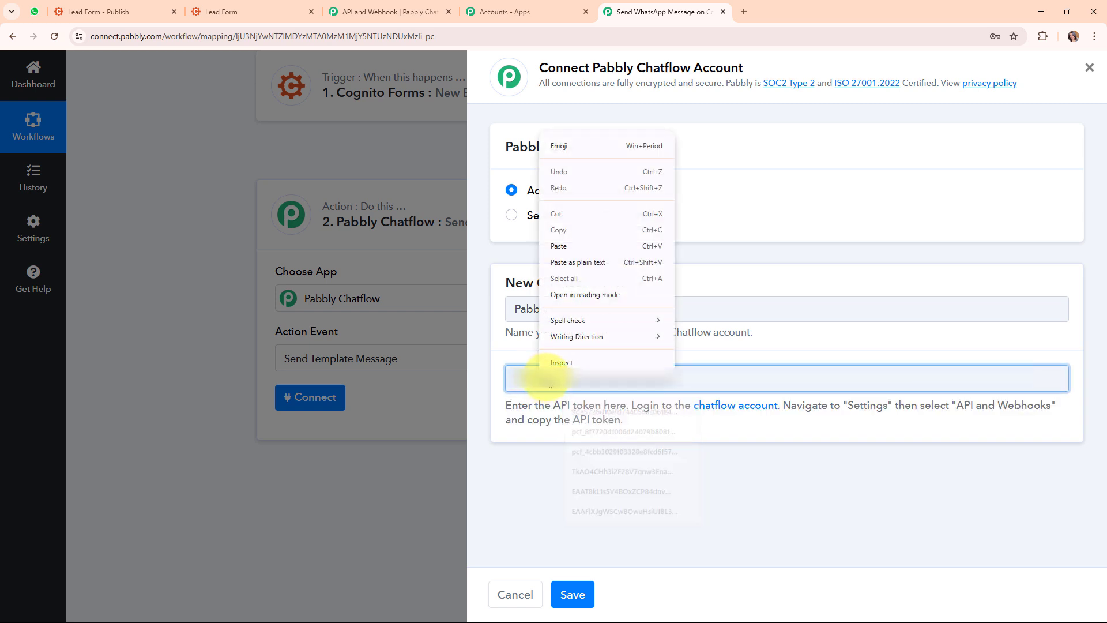
click(577, 244)
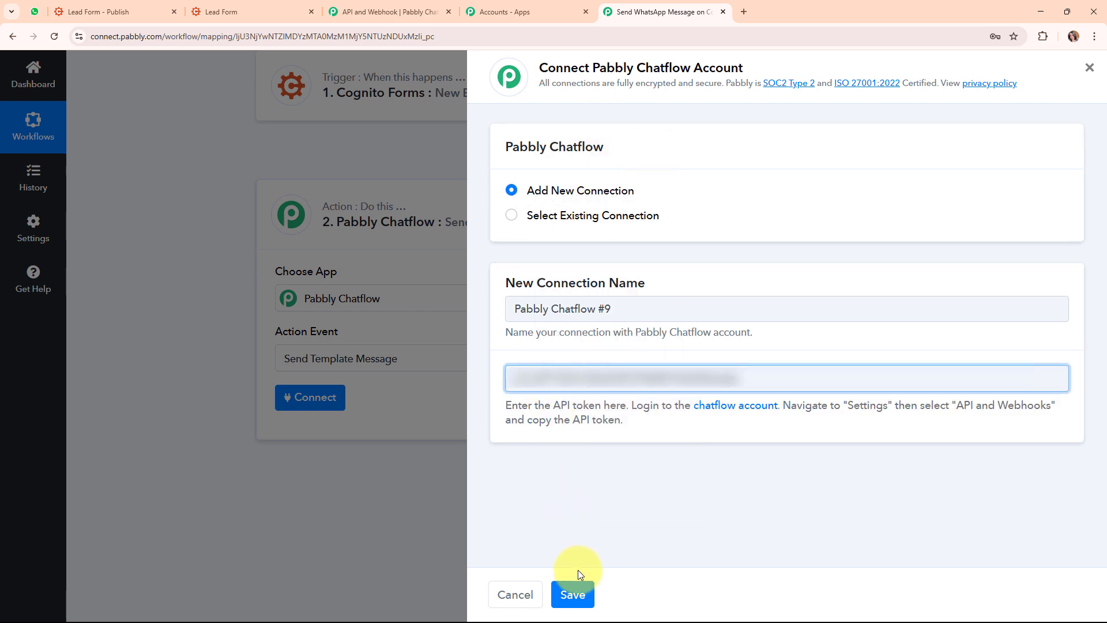
click(579, 593)
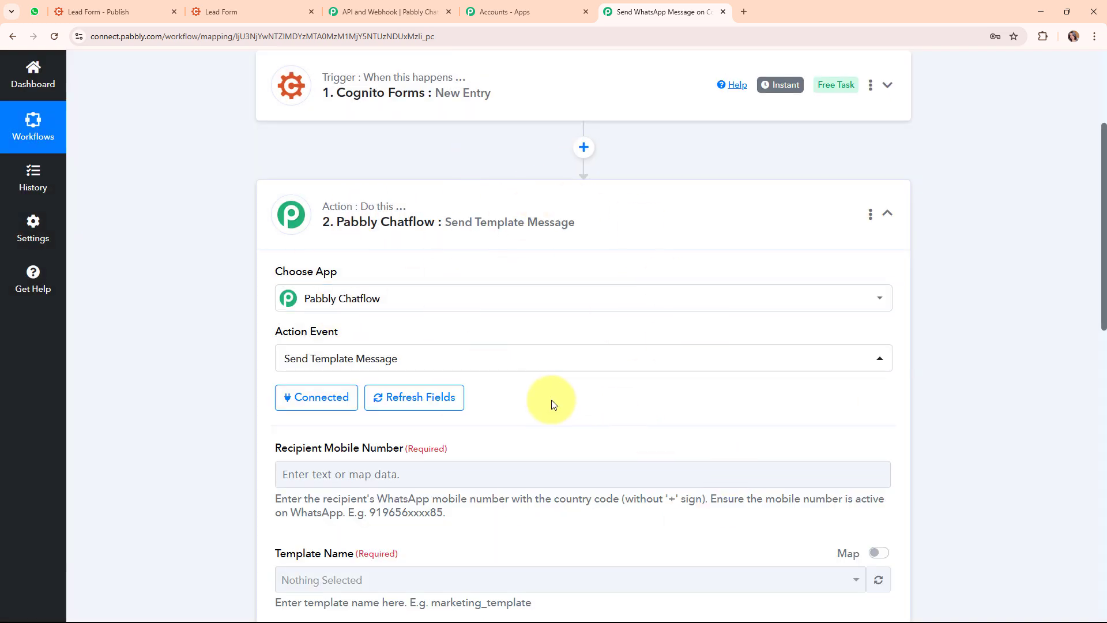
Map the Cognito Forms New Entry Phone field into Recipient Mobile Number
scroll(551, 400, down, 3)
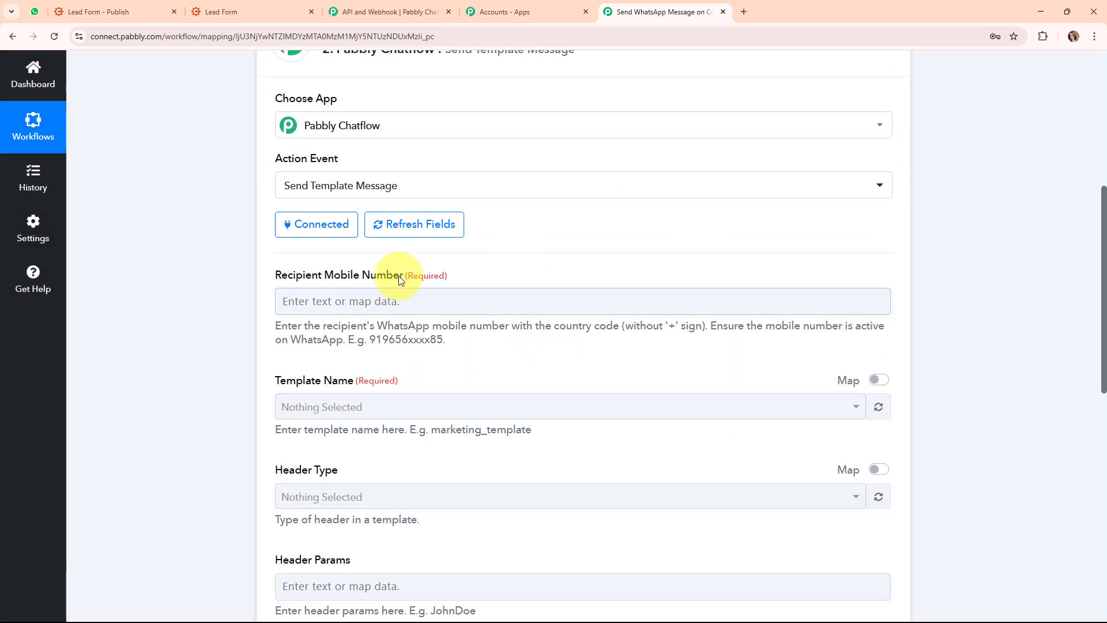
drag(269, 276, 403, 287)
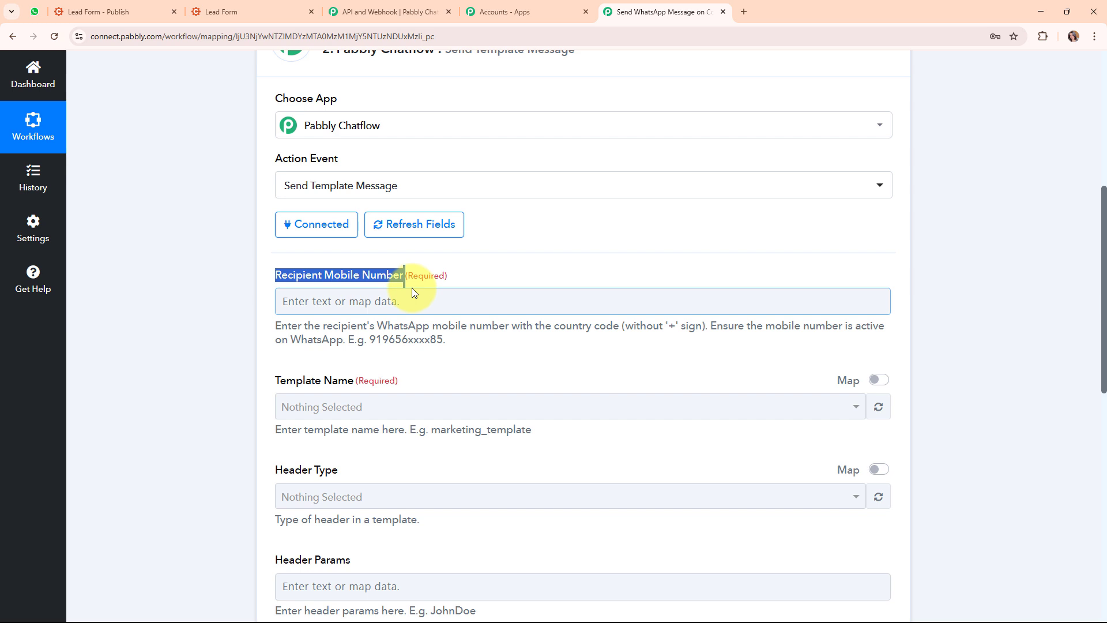
click(313, 307)
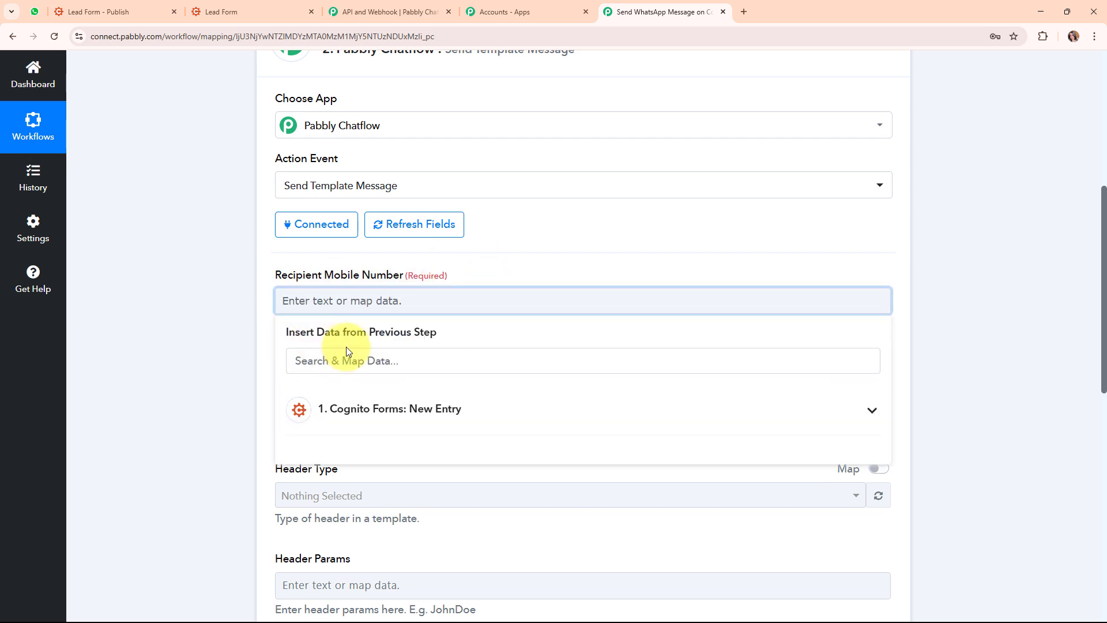
click(507, 424)
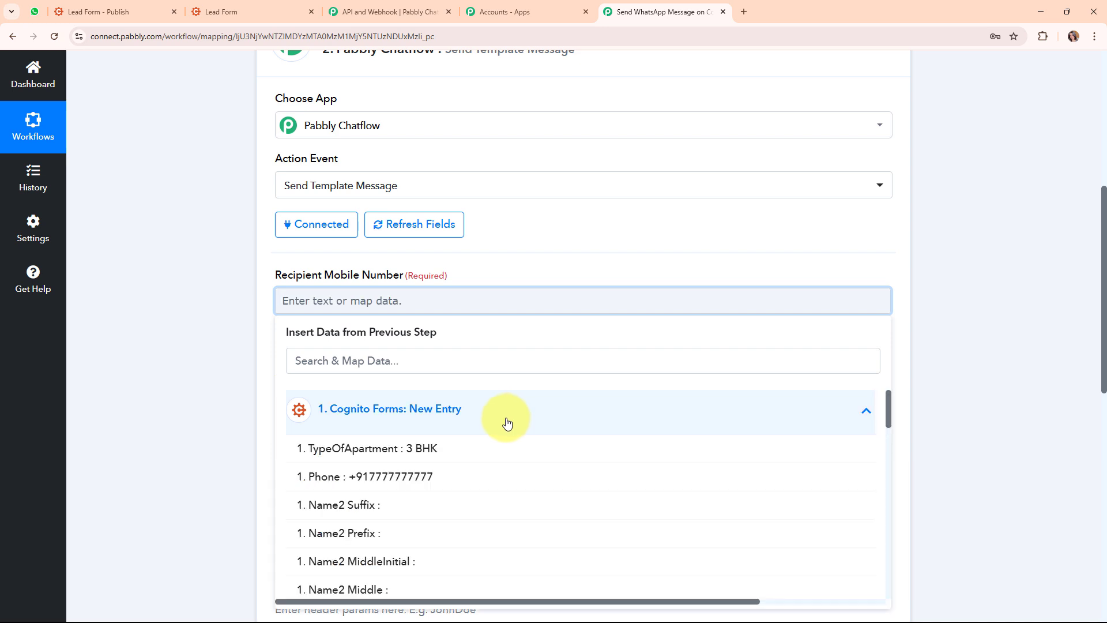
click(503, 479)
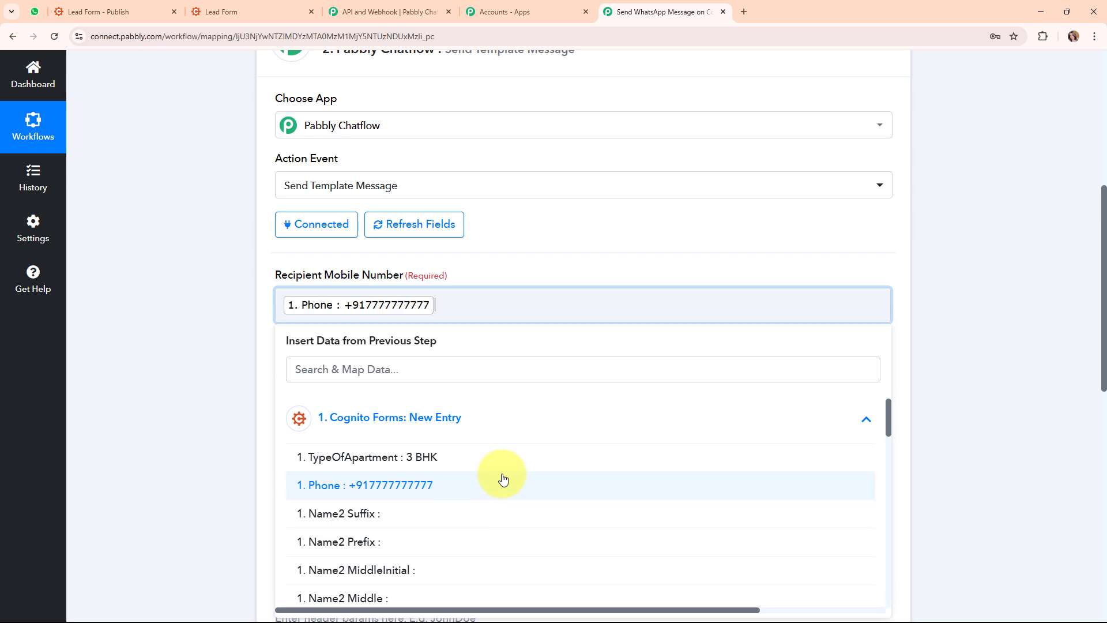
click(564, 255)
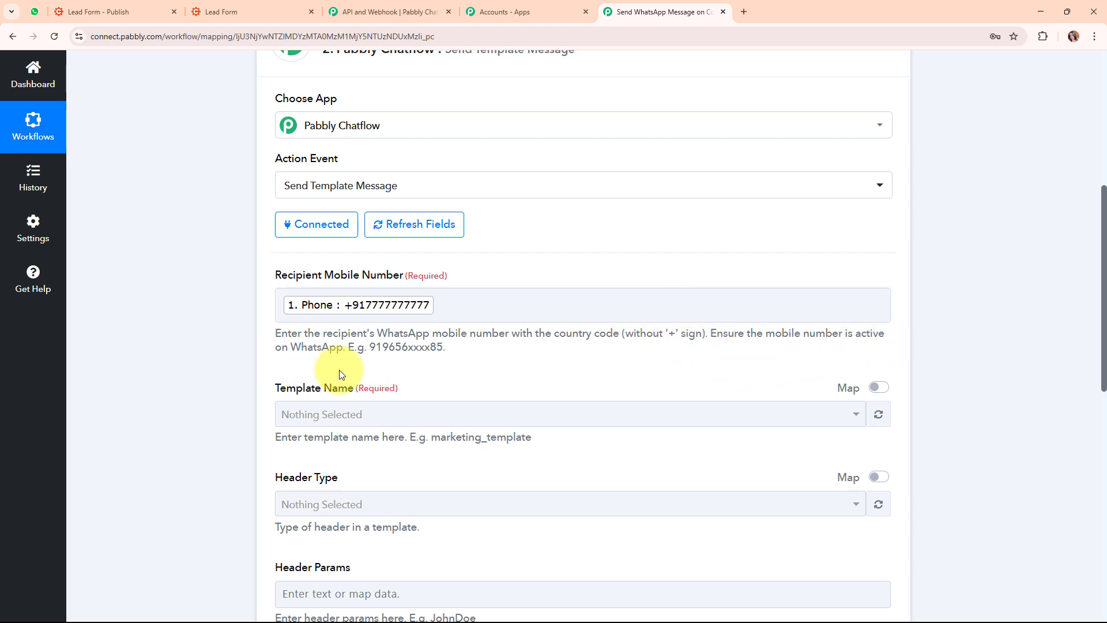
click(330, 314)
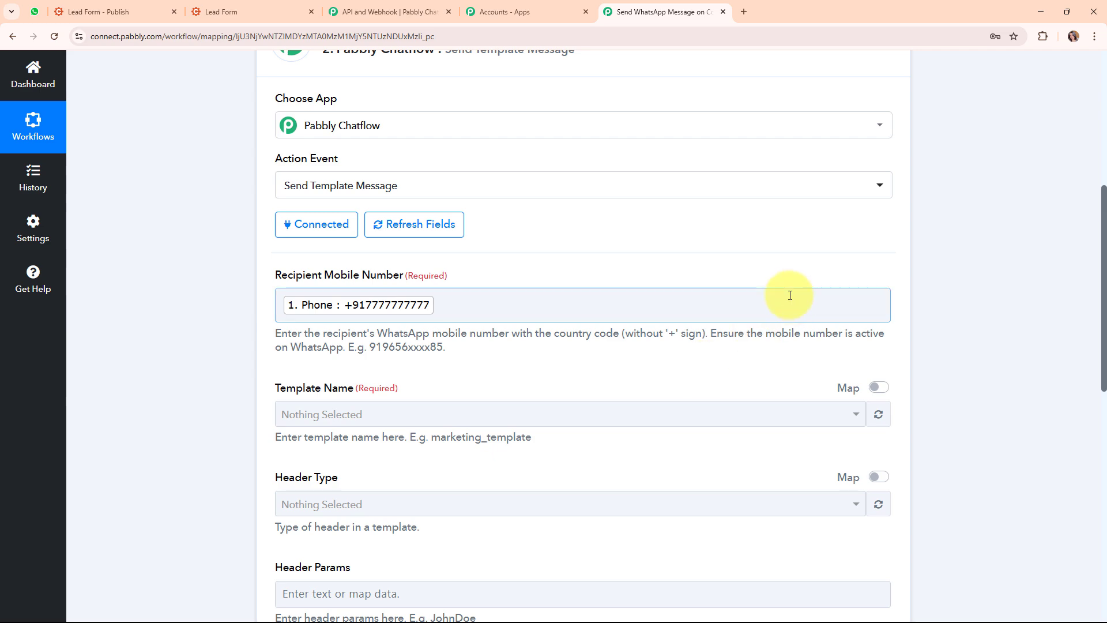
scroll(787, 297, up, 5)
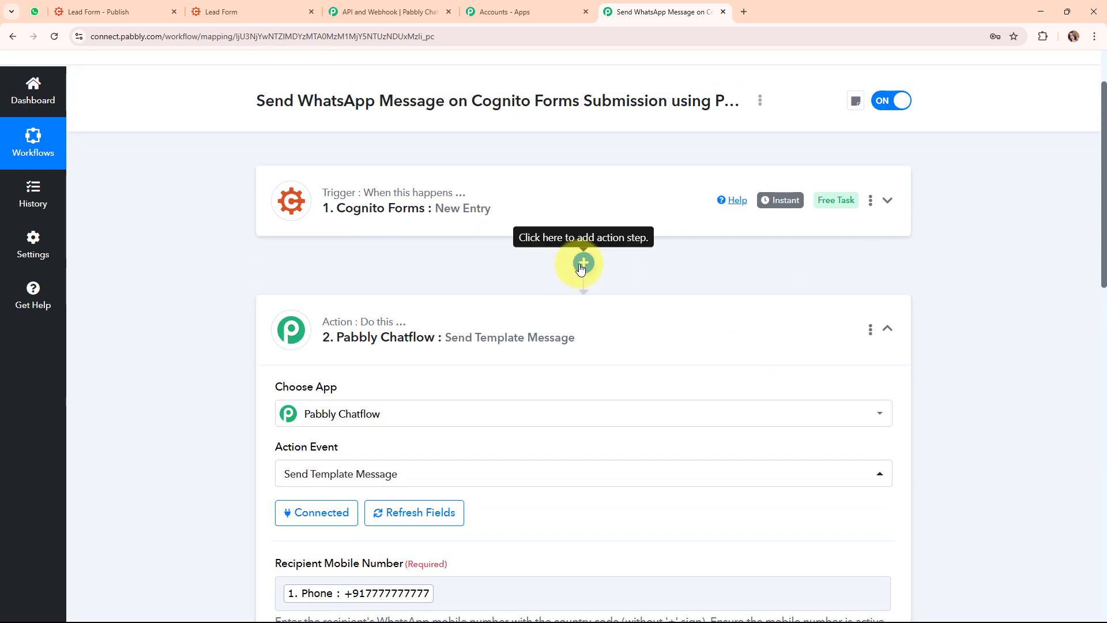
Insert a Text Formatter (Pabbly) step after the trigger with Split Text as its action event
click(582, 264)
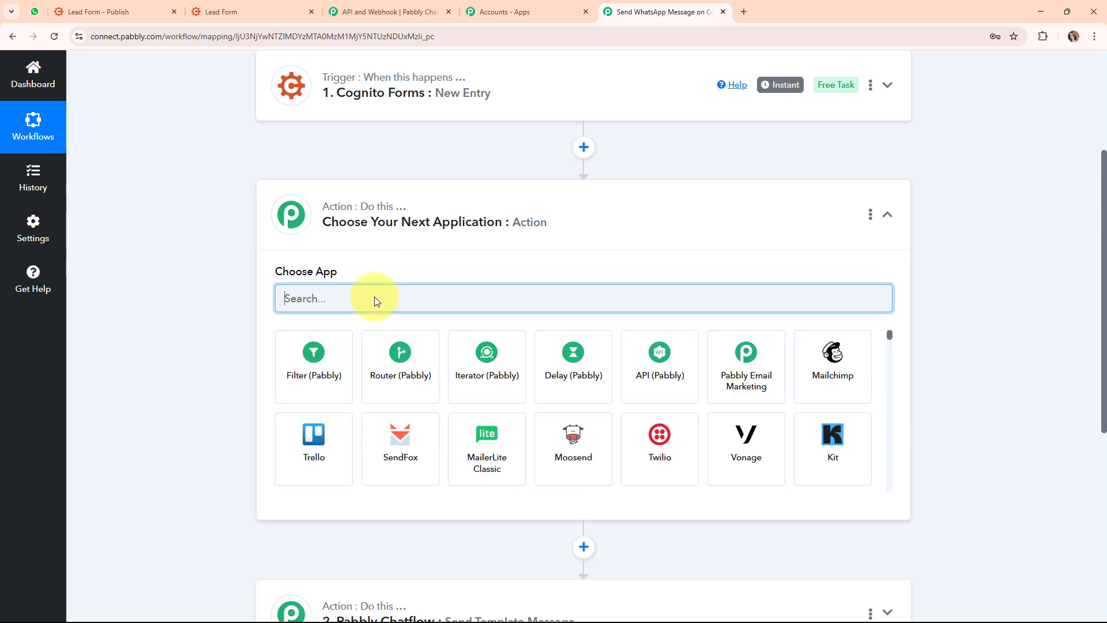
text(text)
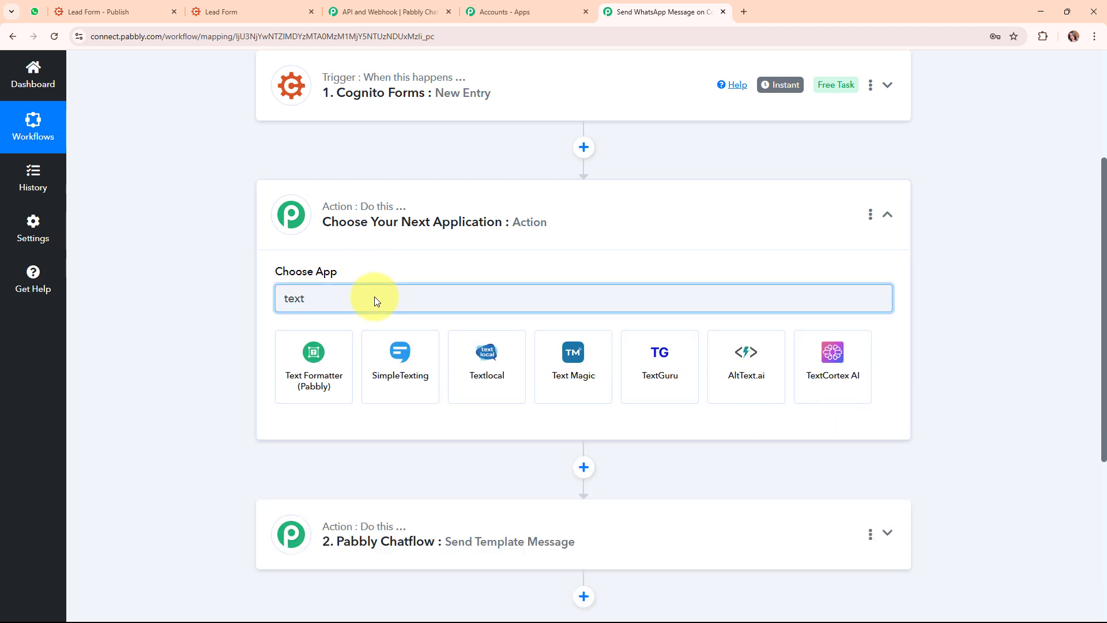
click(293, 374)
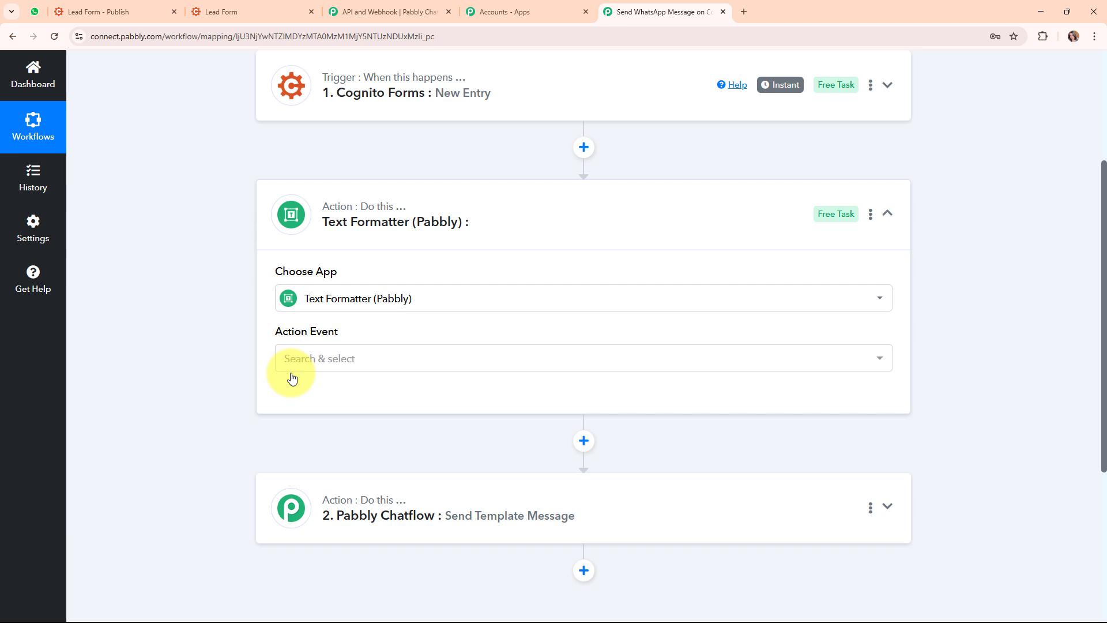
click(331, 356)
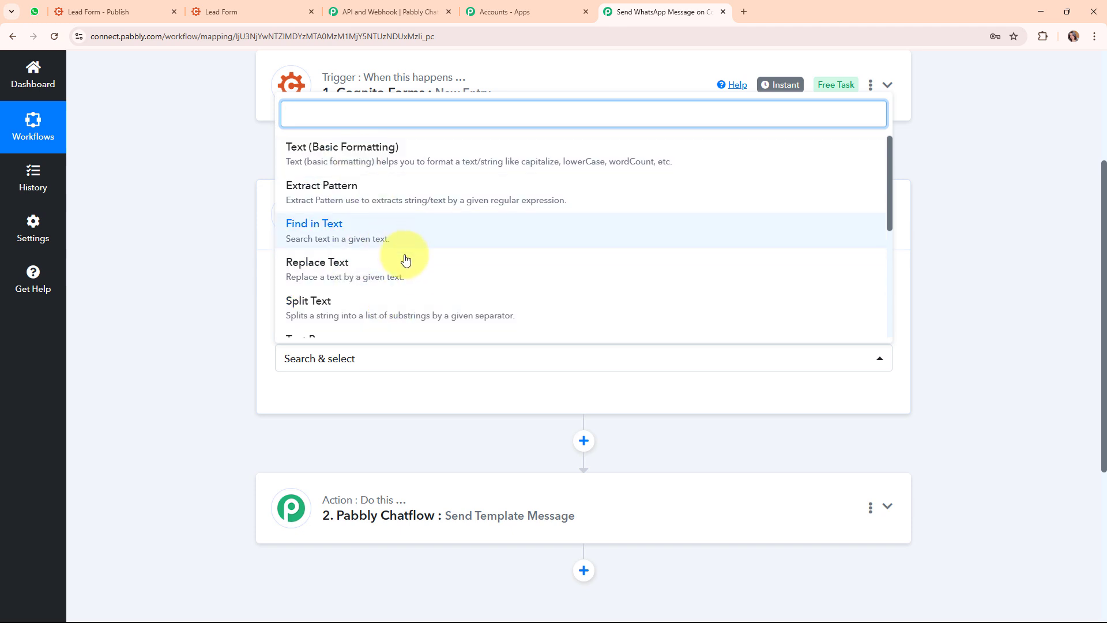
scroll(549, 271, down, 3)
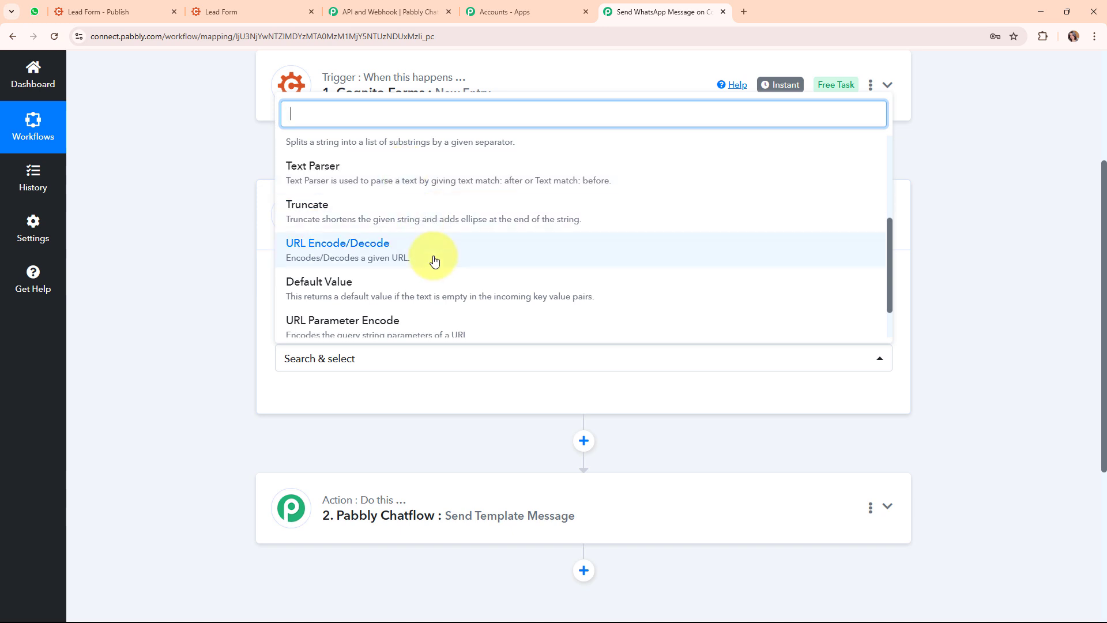
scroll(453, 293, down, 1)
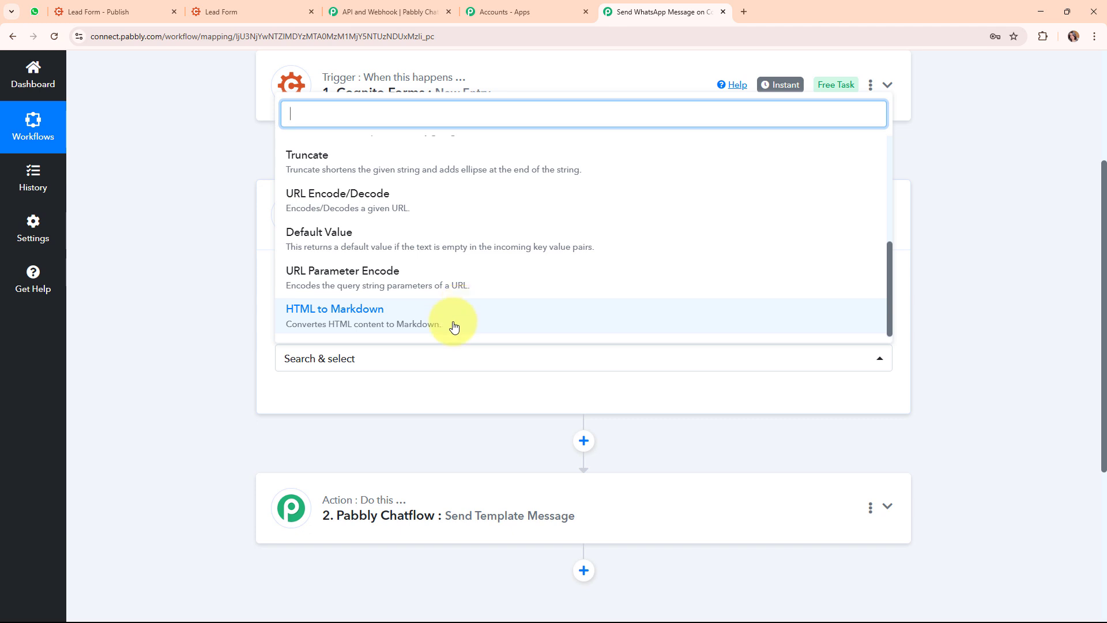
scroll(447, 250, up, 3)
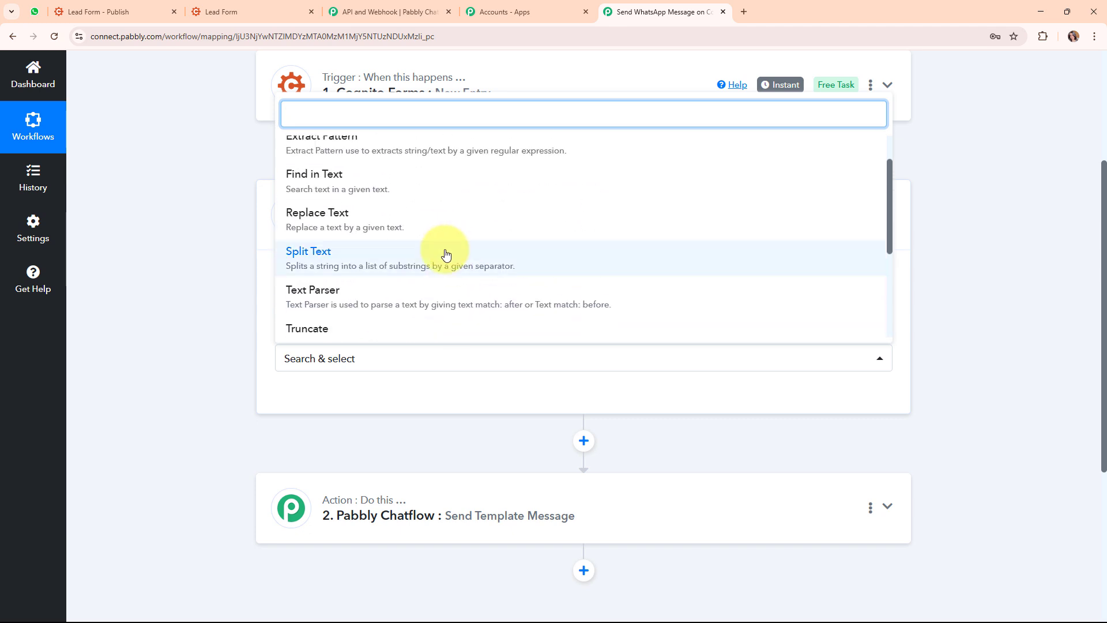
click(390, 264)
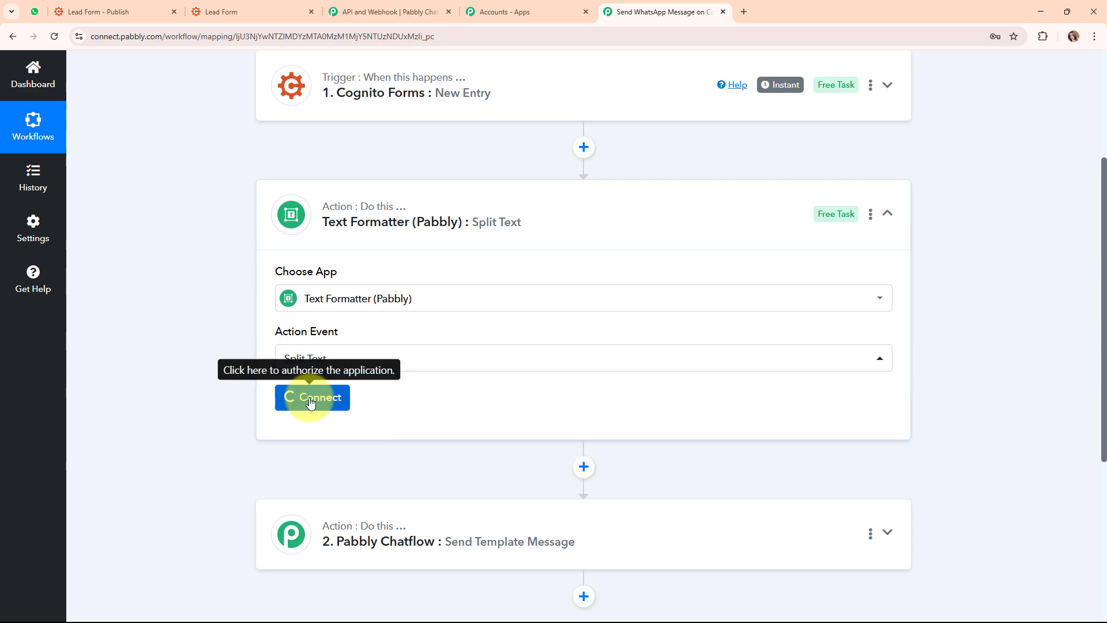
Map the Cognito Forms Phone value into the Text to Split field
click(310, 398)
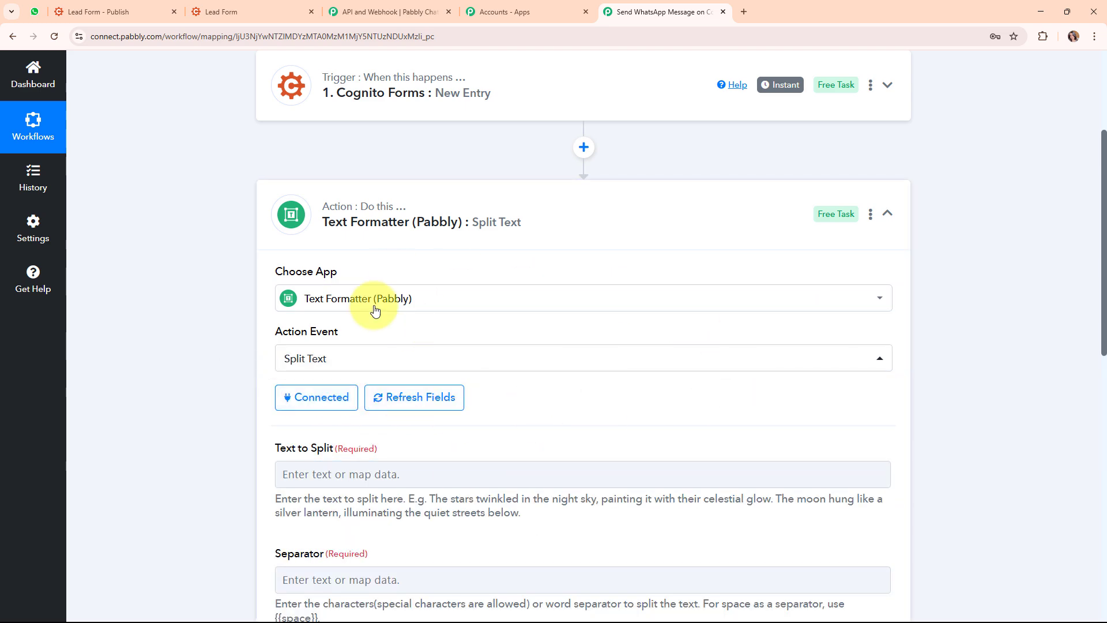
scroll(580, 400, down, 5)
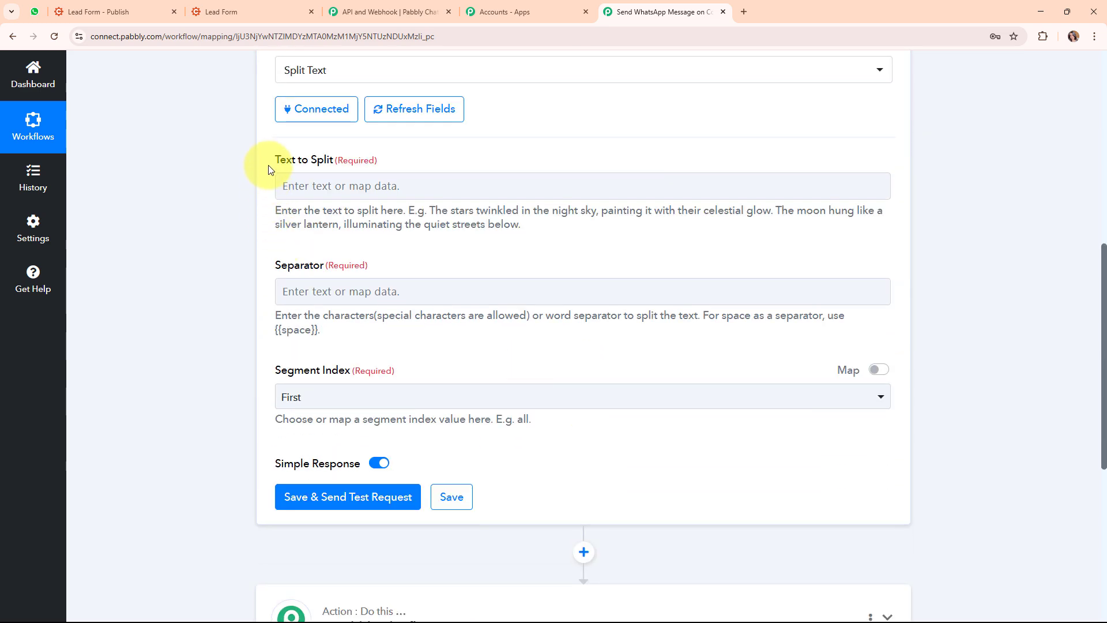
triple_click(309, 165)
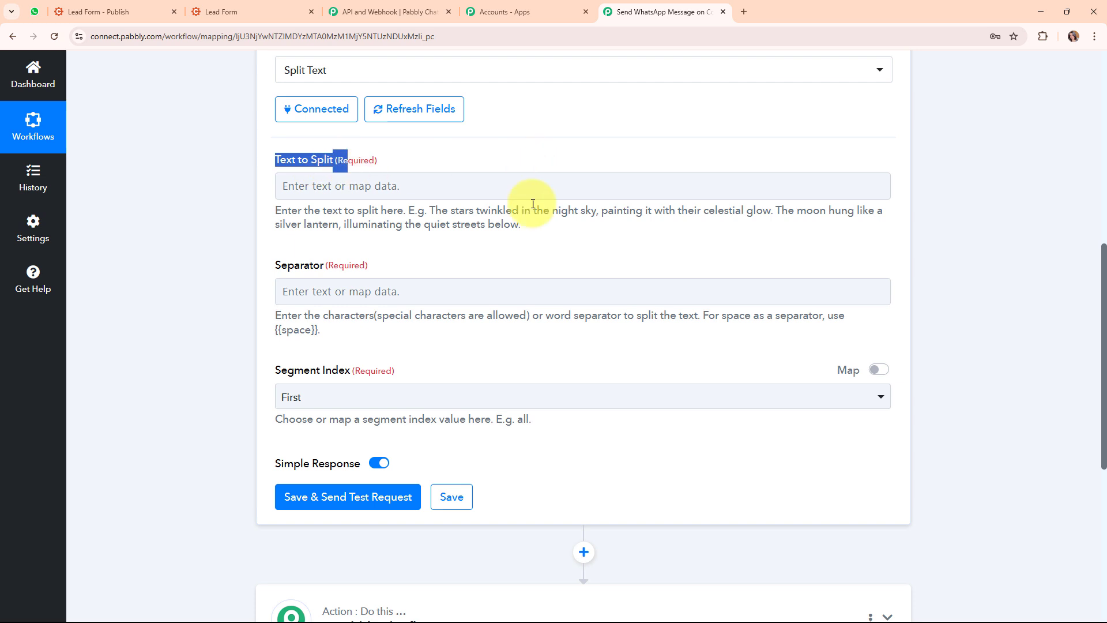
click(308, 187)
click(423, 293)
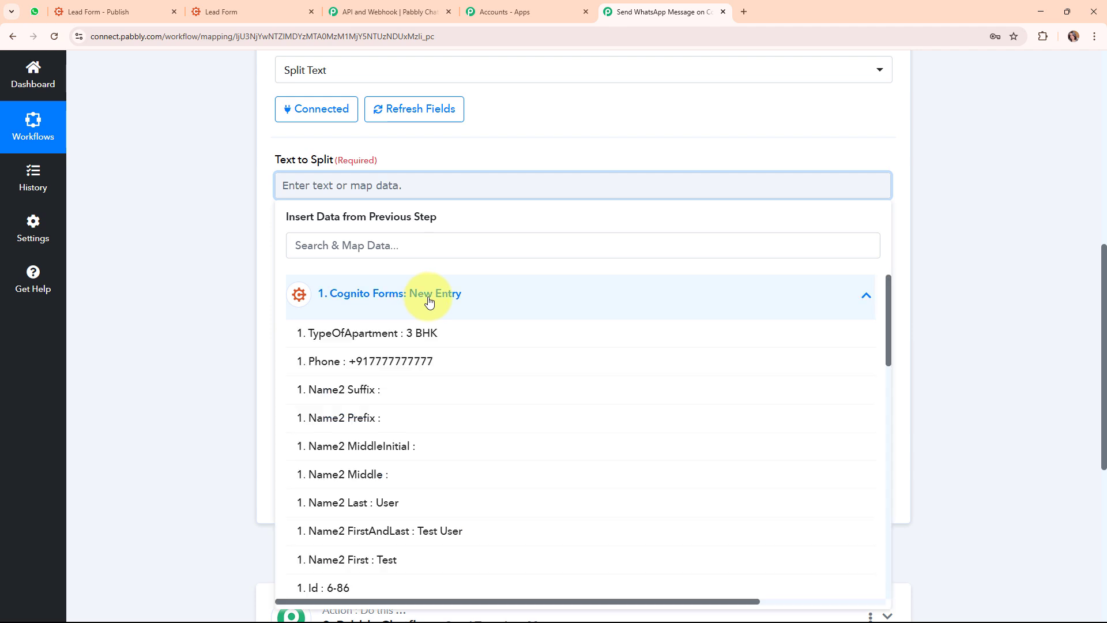
click(422, 360)
click(234, 239)
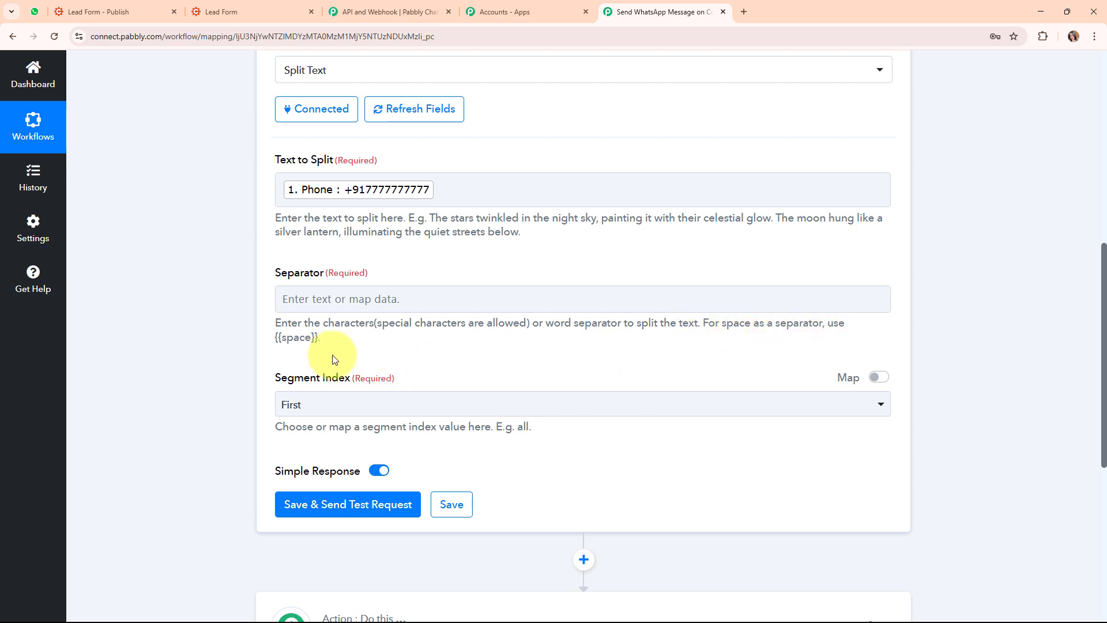
Set the Separator to + and the Segment Index to Second
click(284, 299)
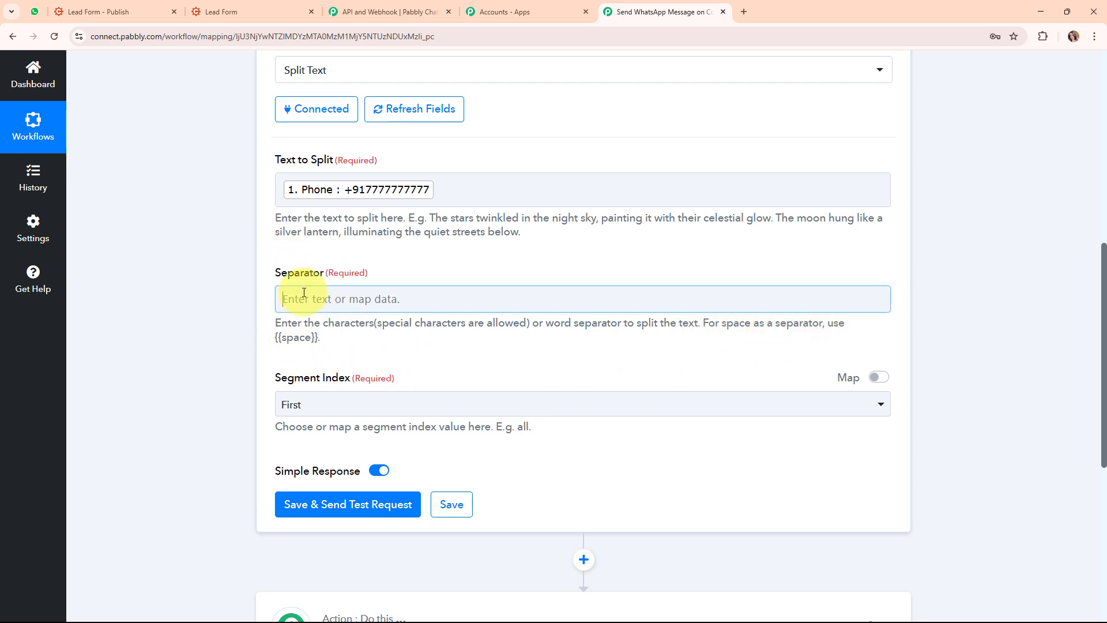
text(+)
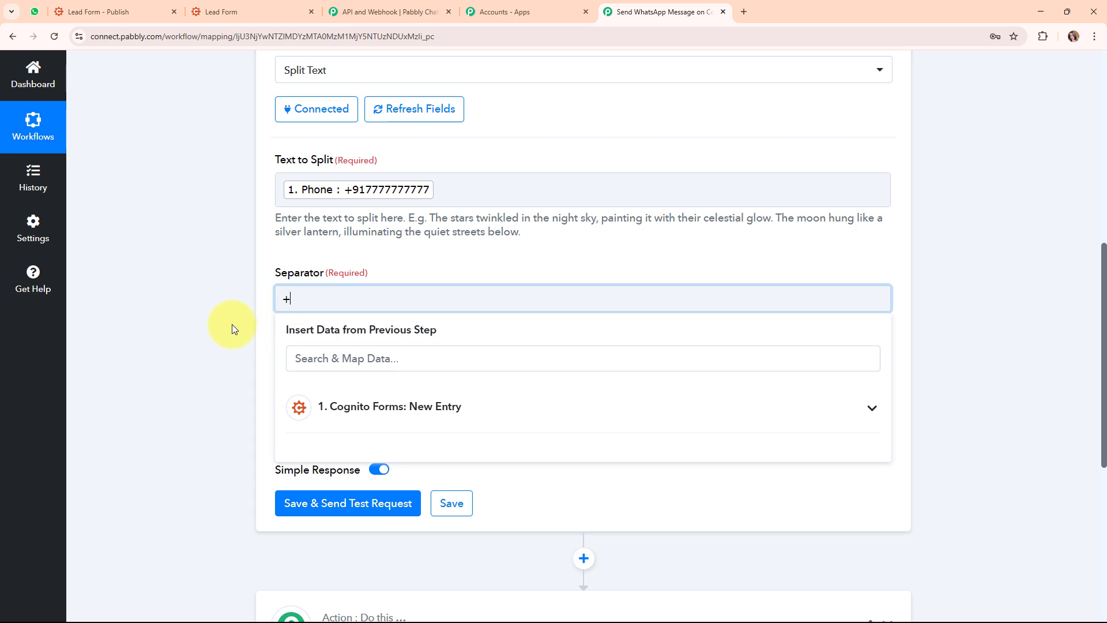
click(268, 352)
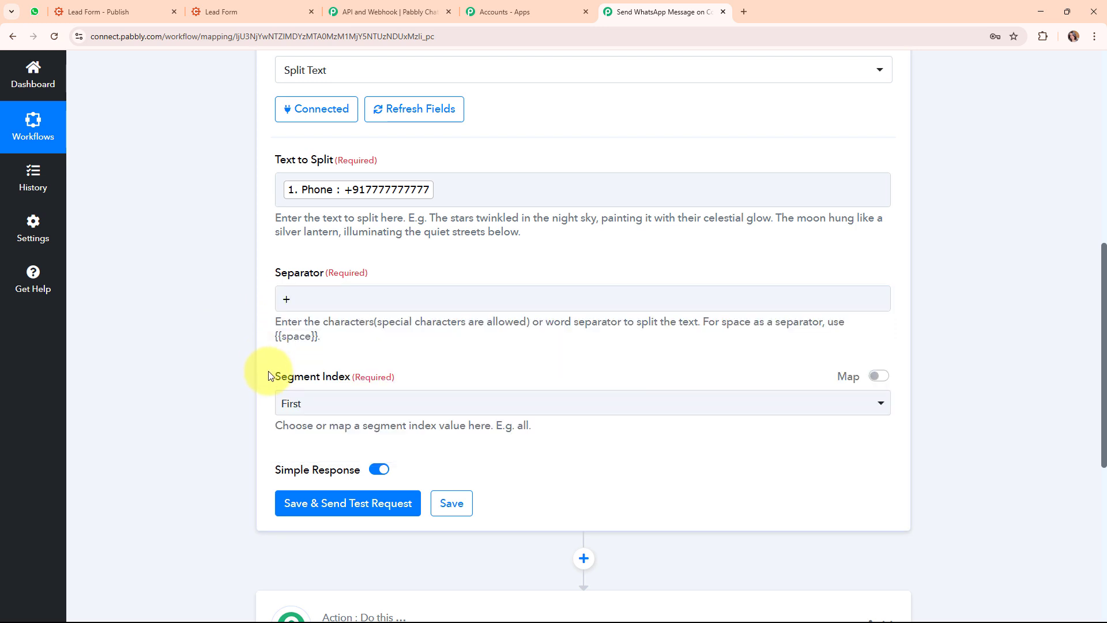
drag(272, 377, 354, 377)
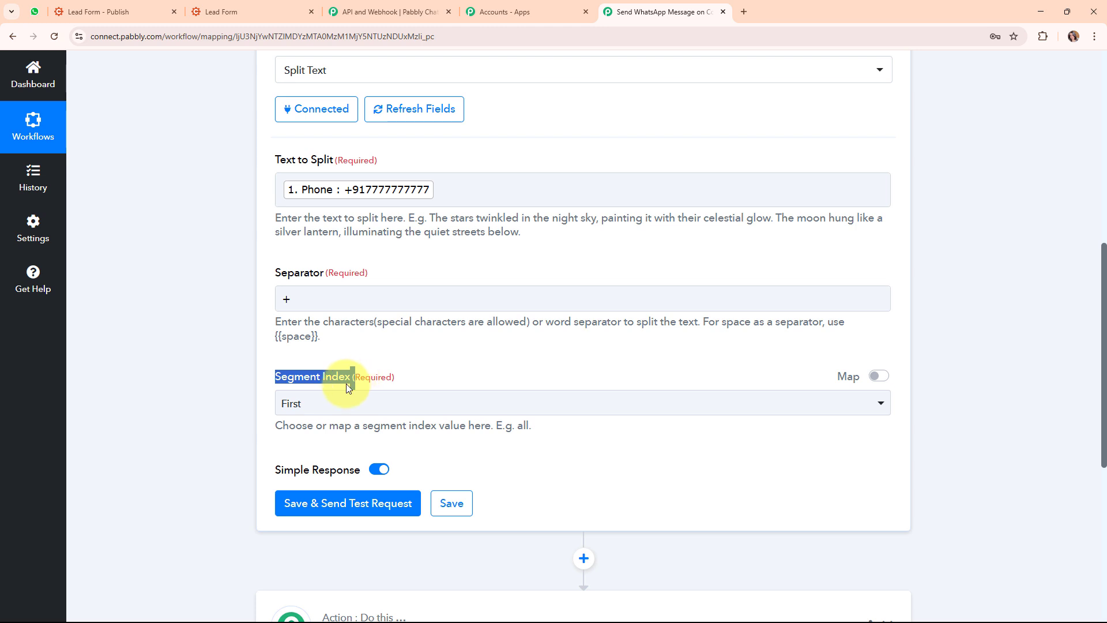
click(406, 410)
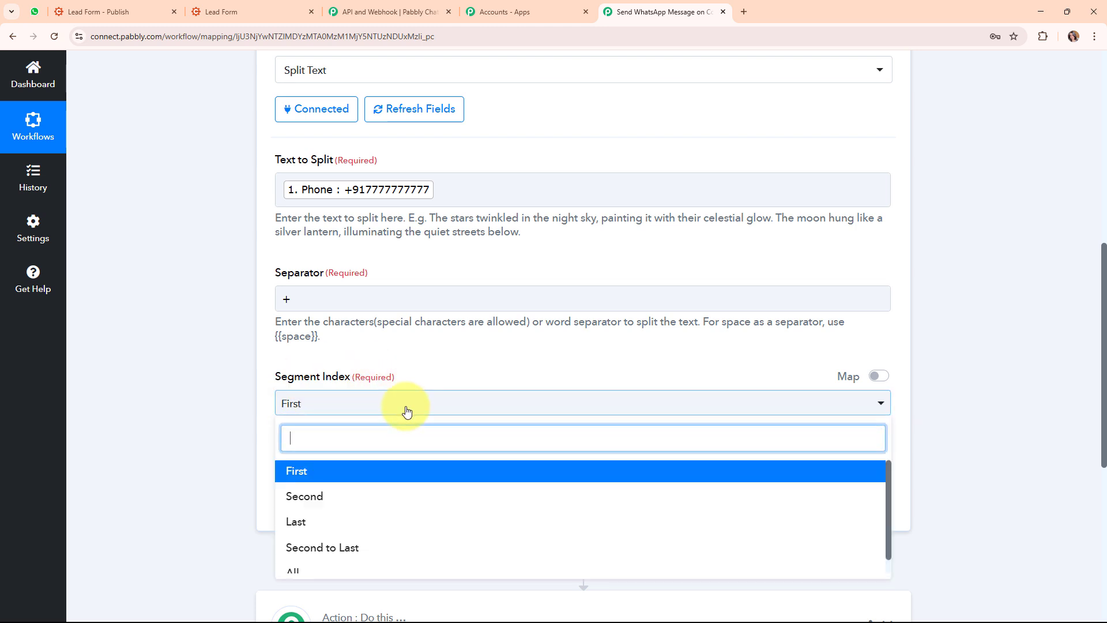
click(408, 496)
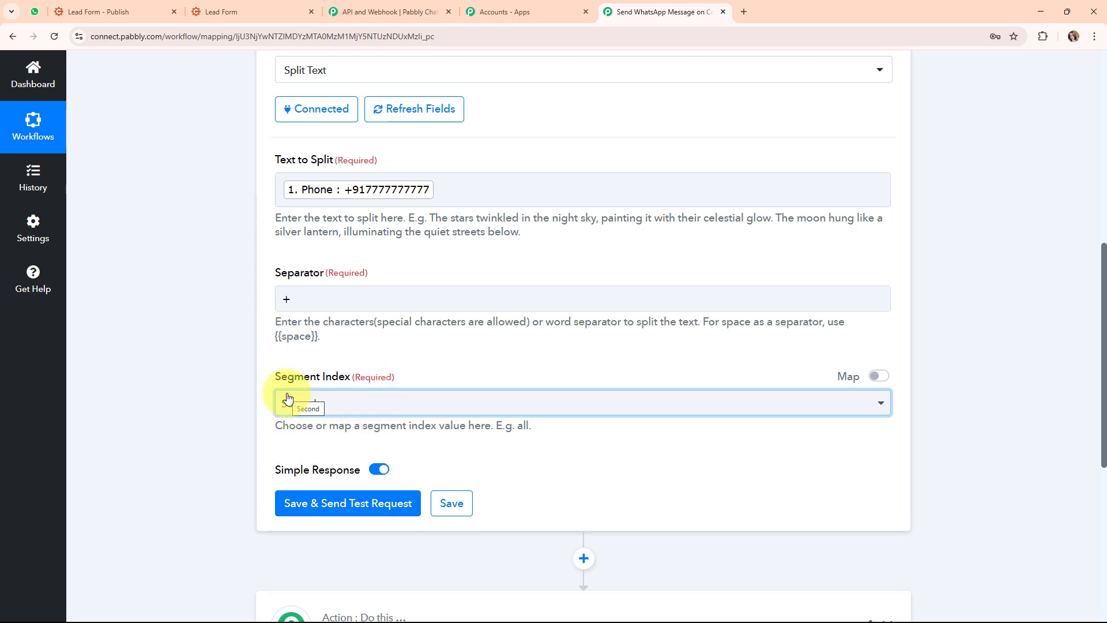
Save and send a test request, confirming the result is the bare phone number
click(367, 505)
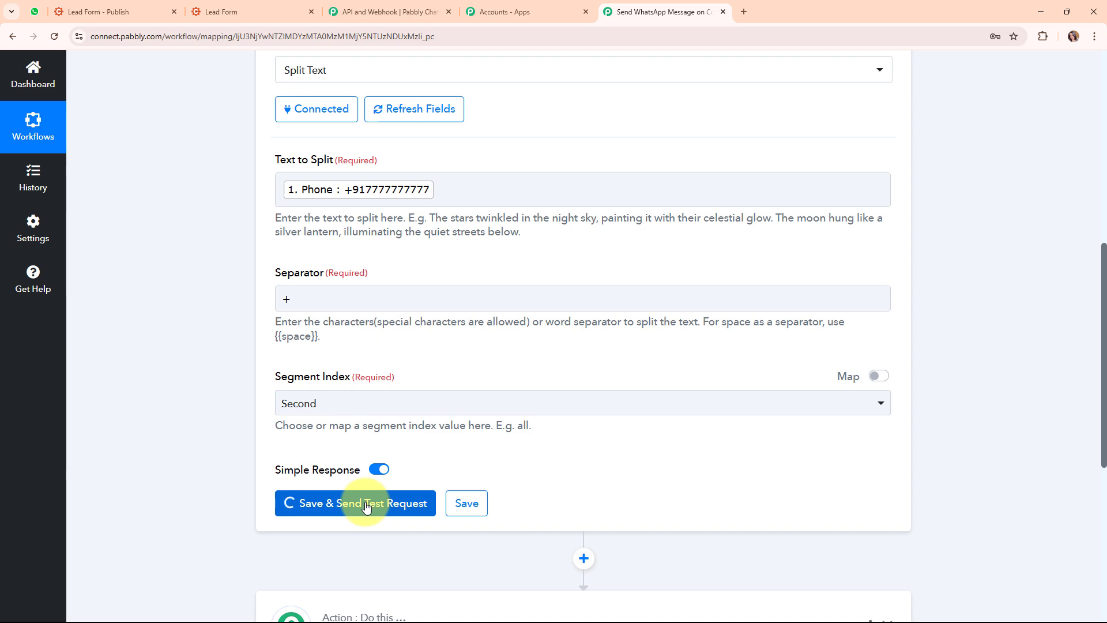
scroll(967, 374, down, 5)
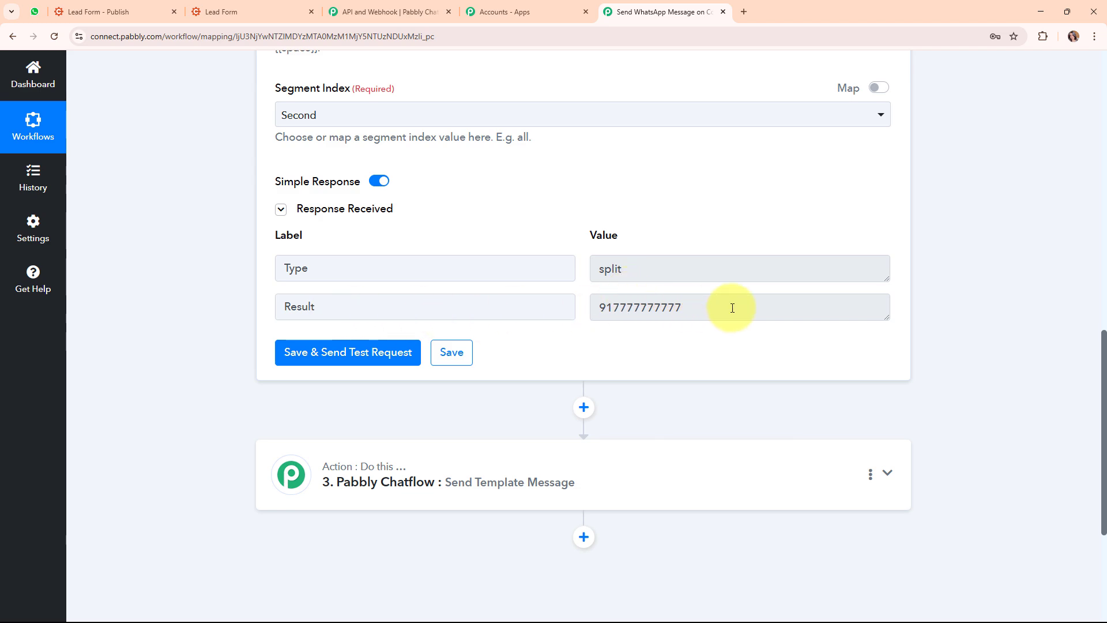
drag(700, 307, 572, 312)
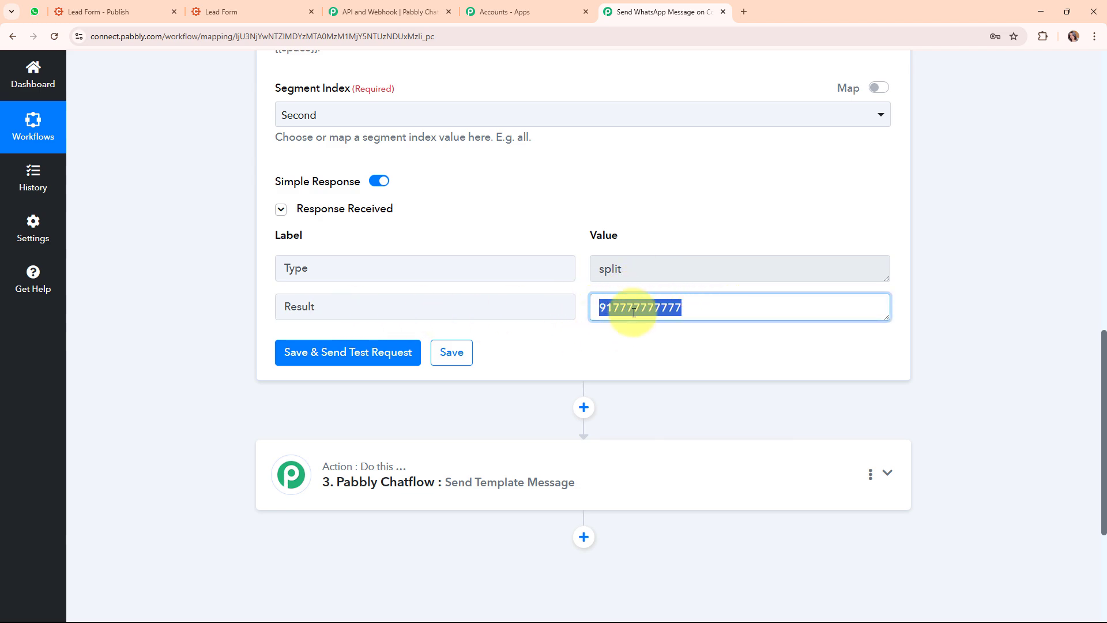
scroll(951, 288, up, 9)
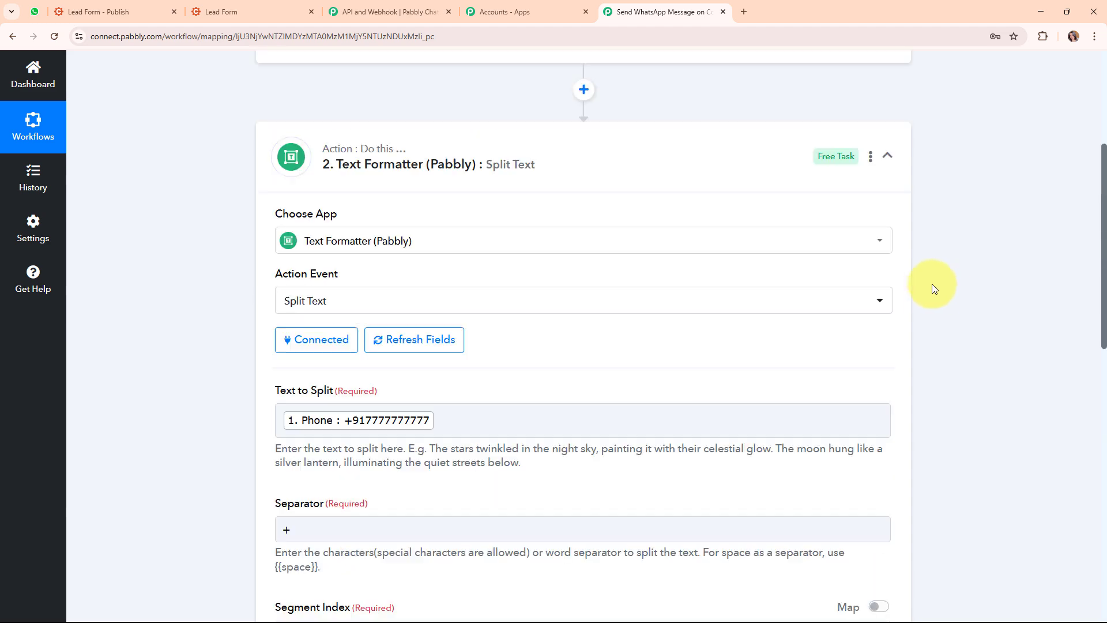
Replace the Chatflow recipient number with the Split Text step's Result and refresh the template options
click(886, 156)
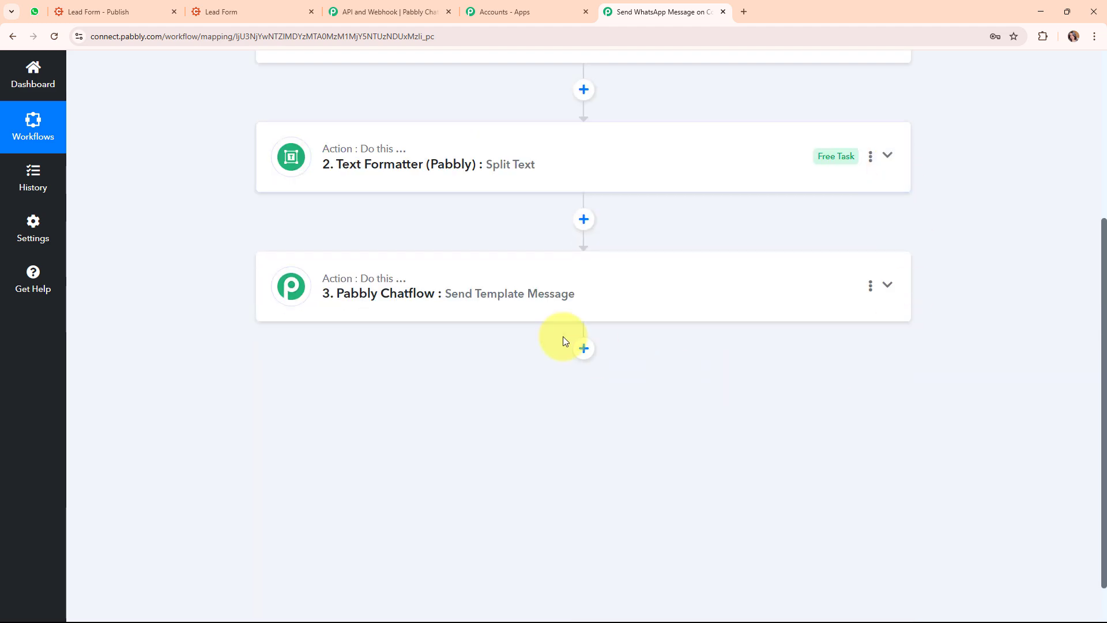
click(608, 282)
scroll(607, 282, down, 4)
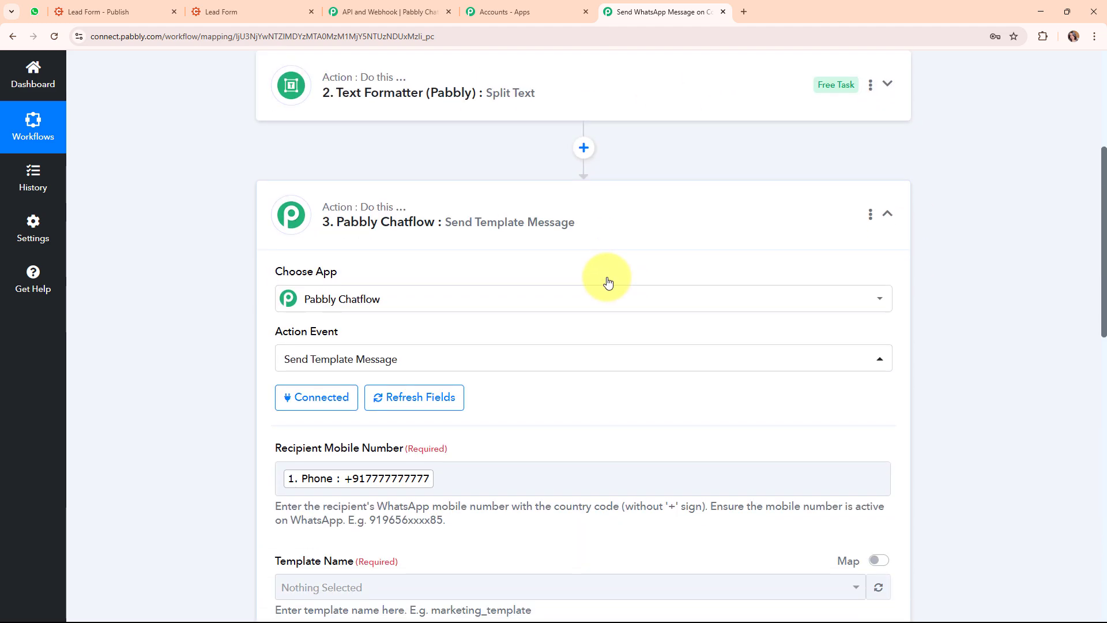
scroll(608, 282, down, 1)
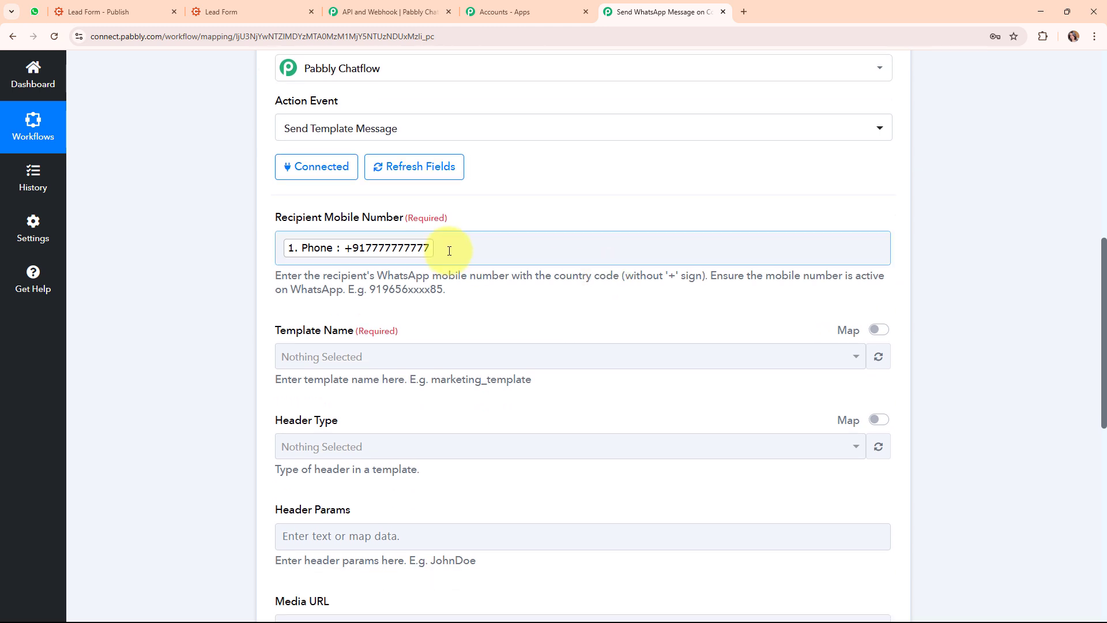
click(448, 247)
key(BackSpace)
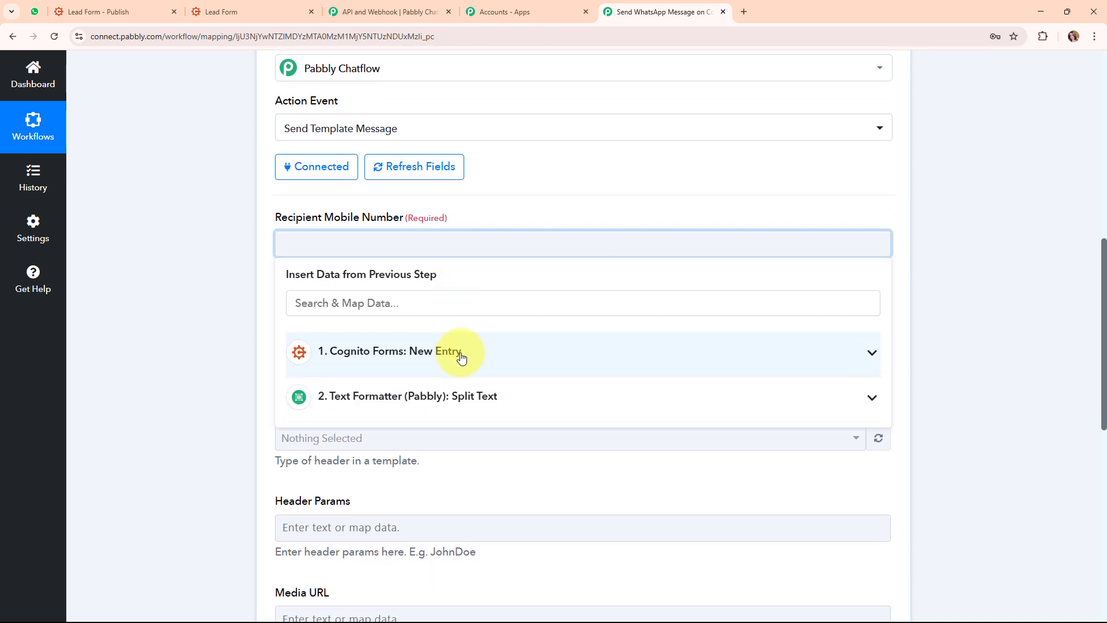
click(599, 400)
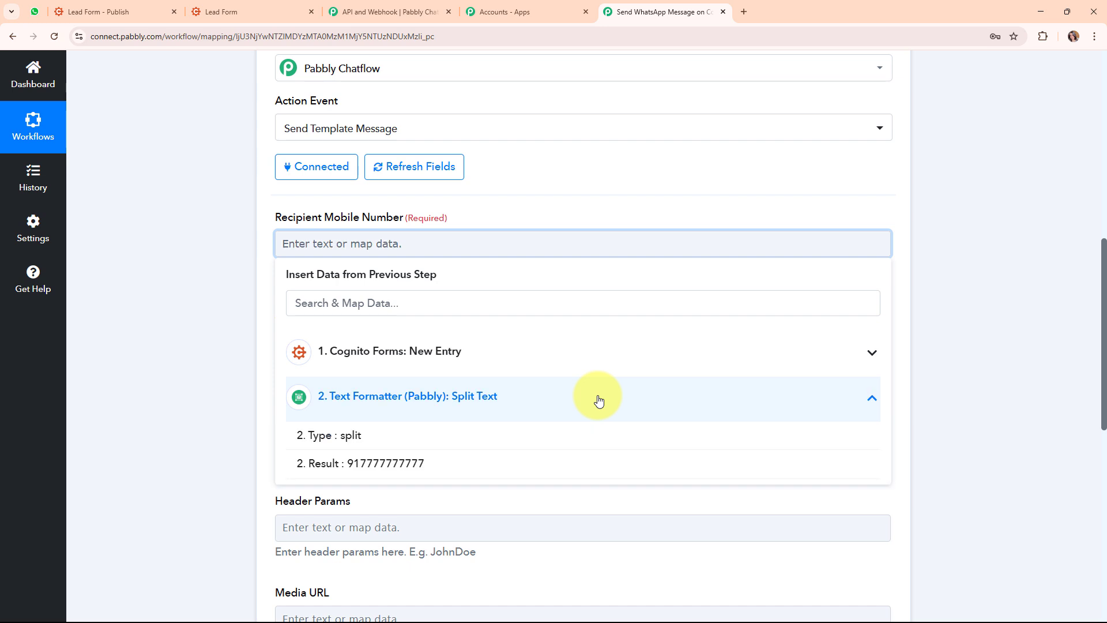
click(317, 464)
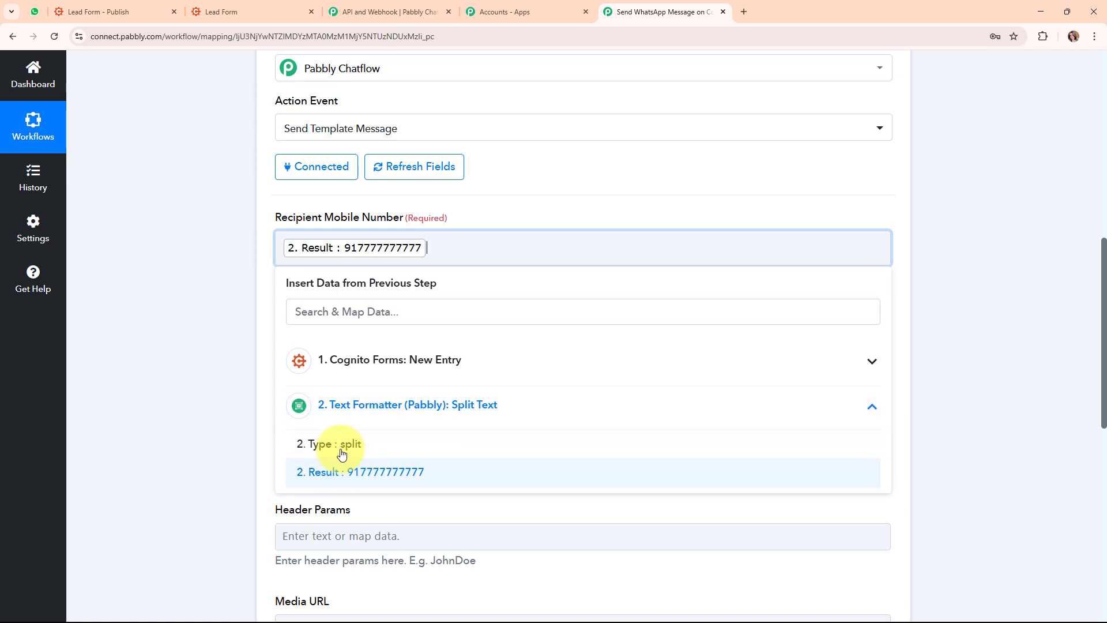
click(247, 359)
scroll(781, 372, down, 2)
click(888, 242)
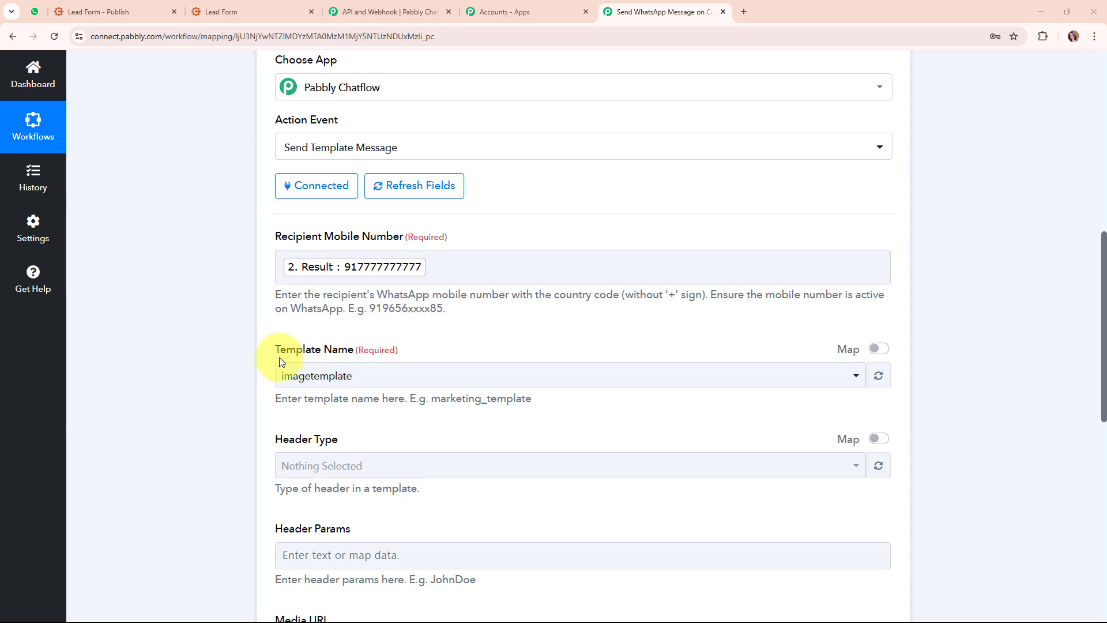
Open Pabbly Chatflow's Templates List and page through the templates
click(414, 6)
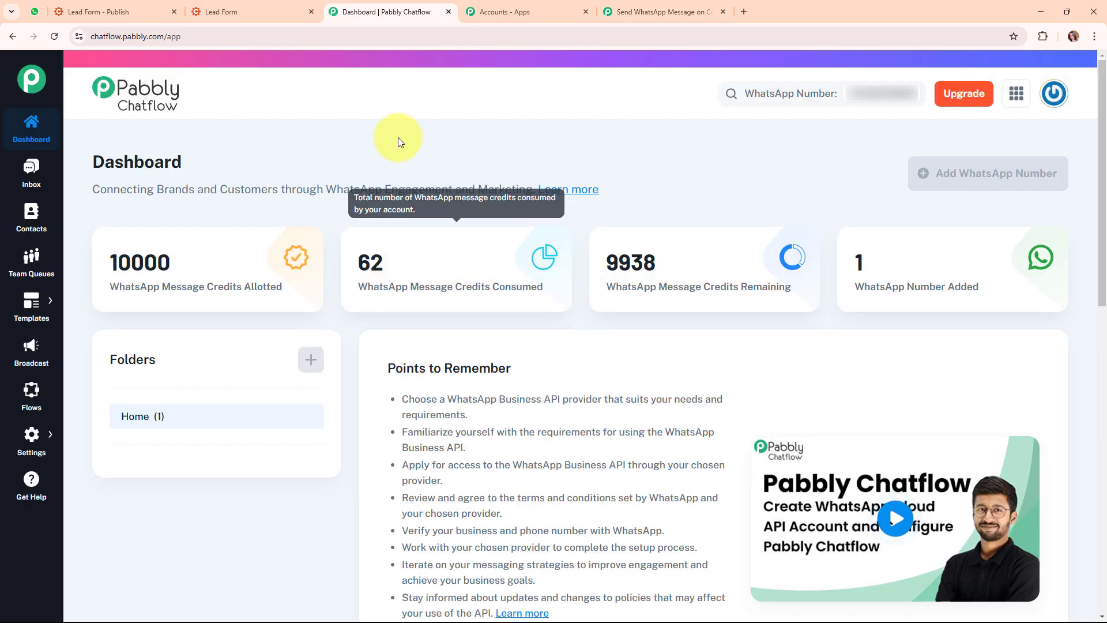
mouse_move(30, 304)
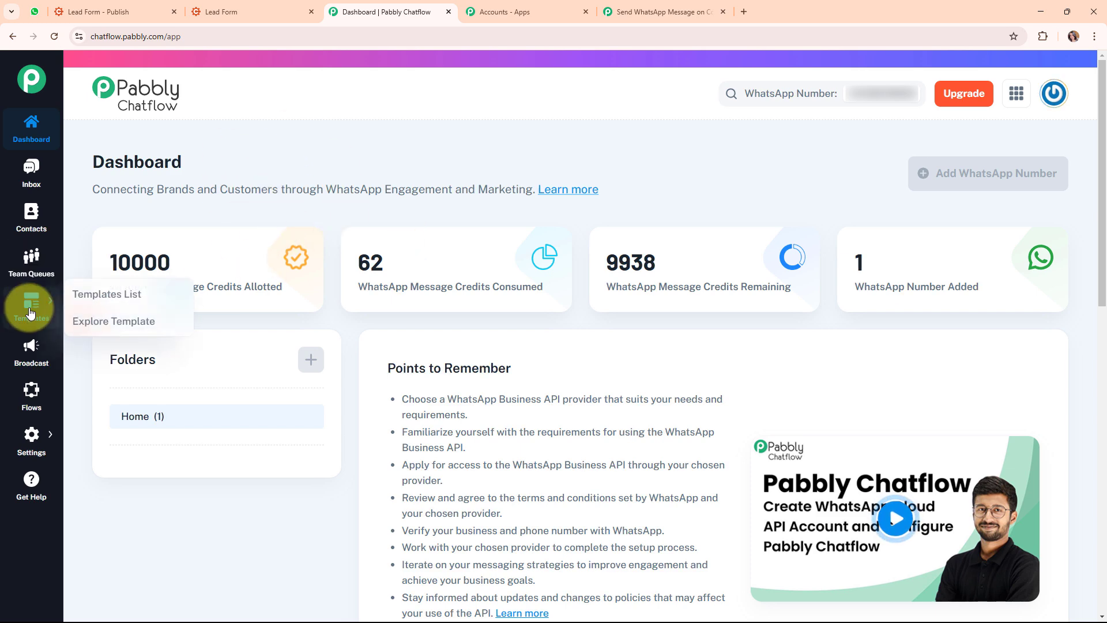
click(120, 304)
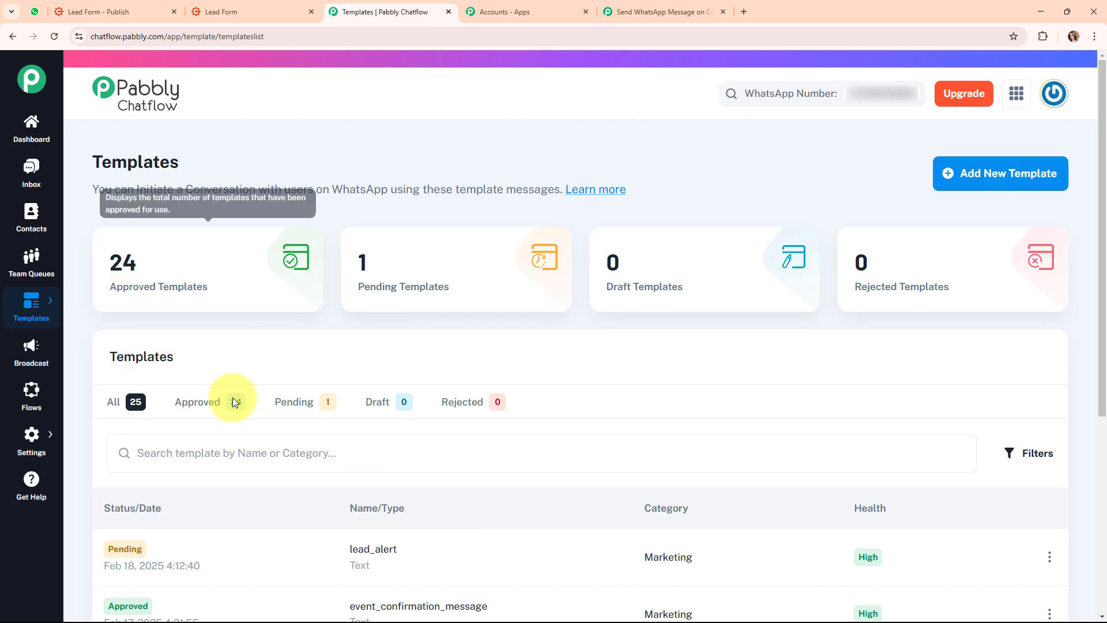
scroll(606, 332, down, 4)
scroll(607, 332, down, 2)
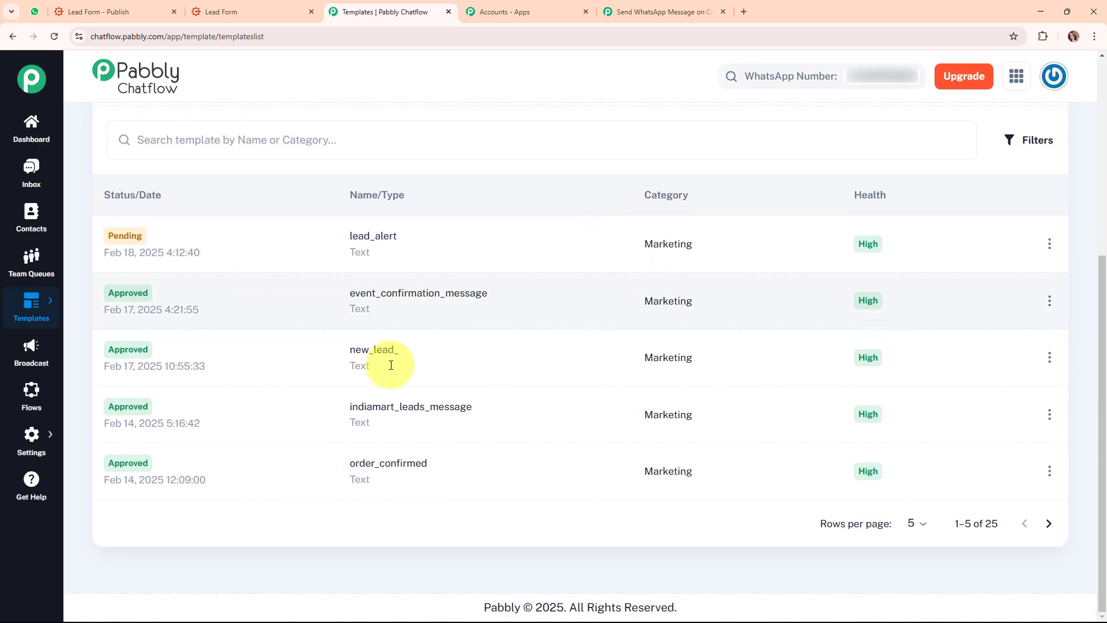
click(1050, 523)
click(1026, 525)
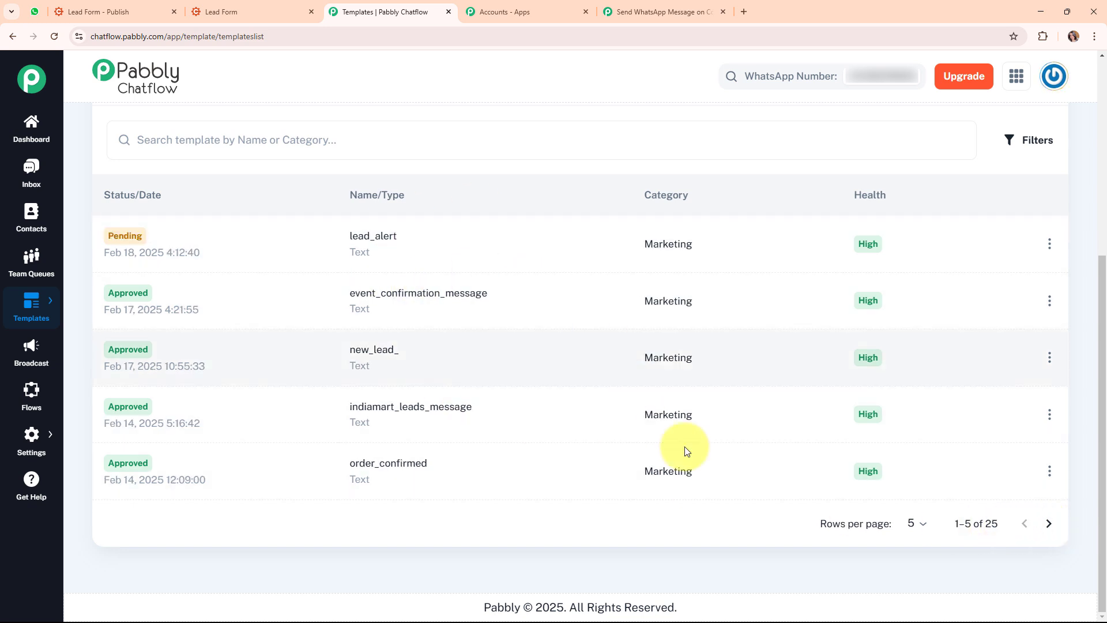
Preview the new_lead_ template's message text, then close the preview
click(380, 353)
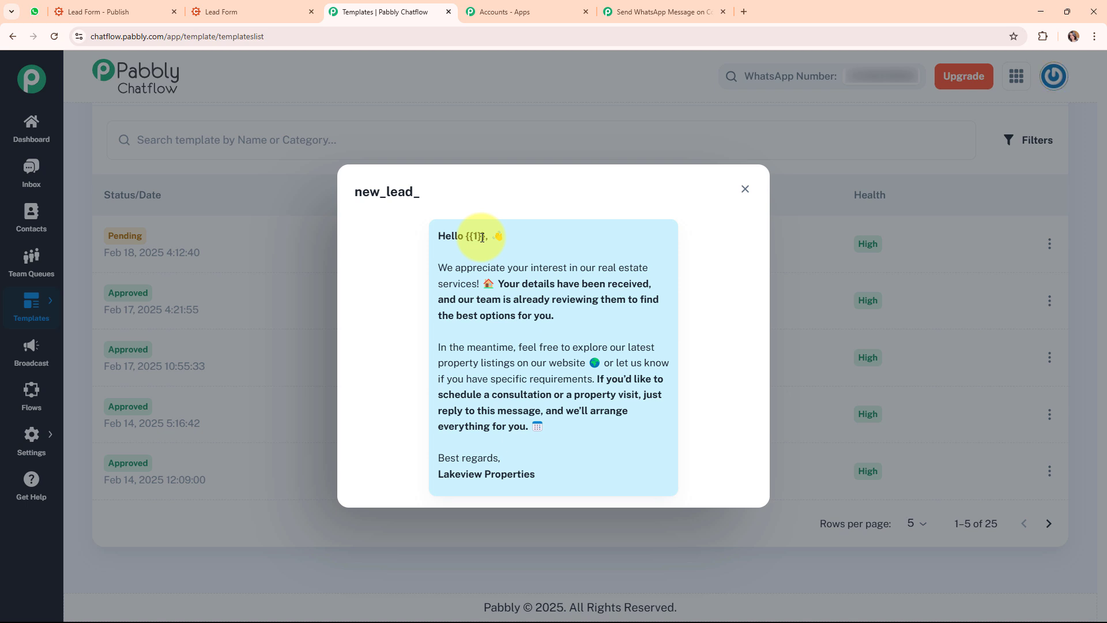
click(745, 188)
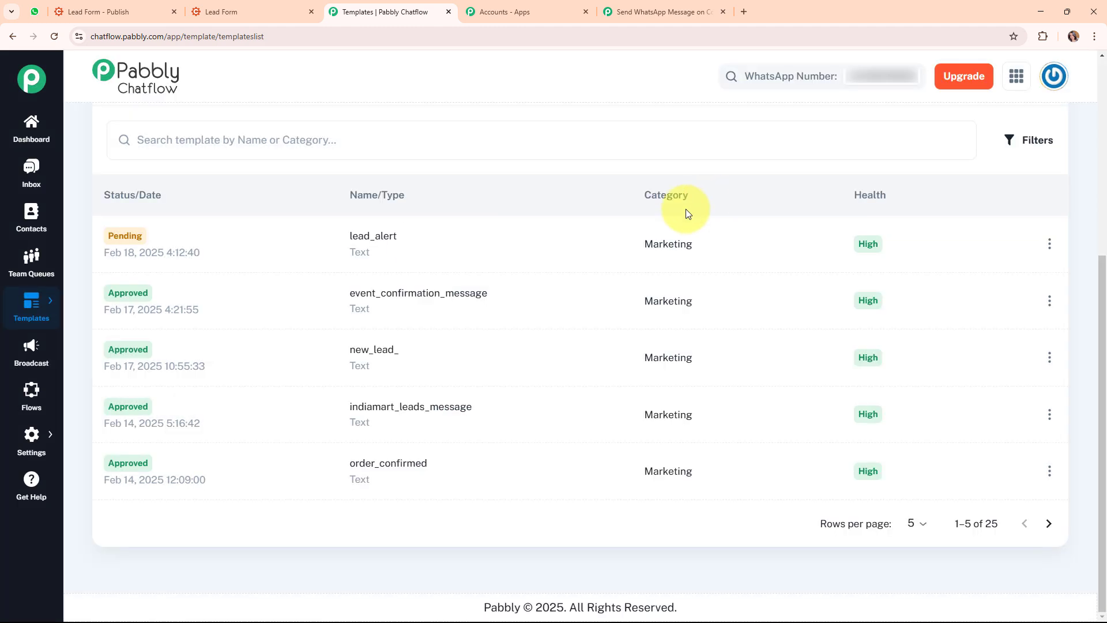
scroll(618, 219, up, 5)
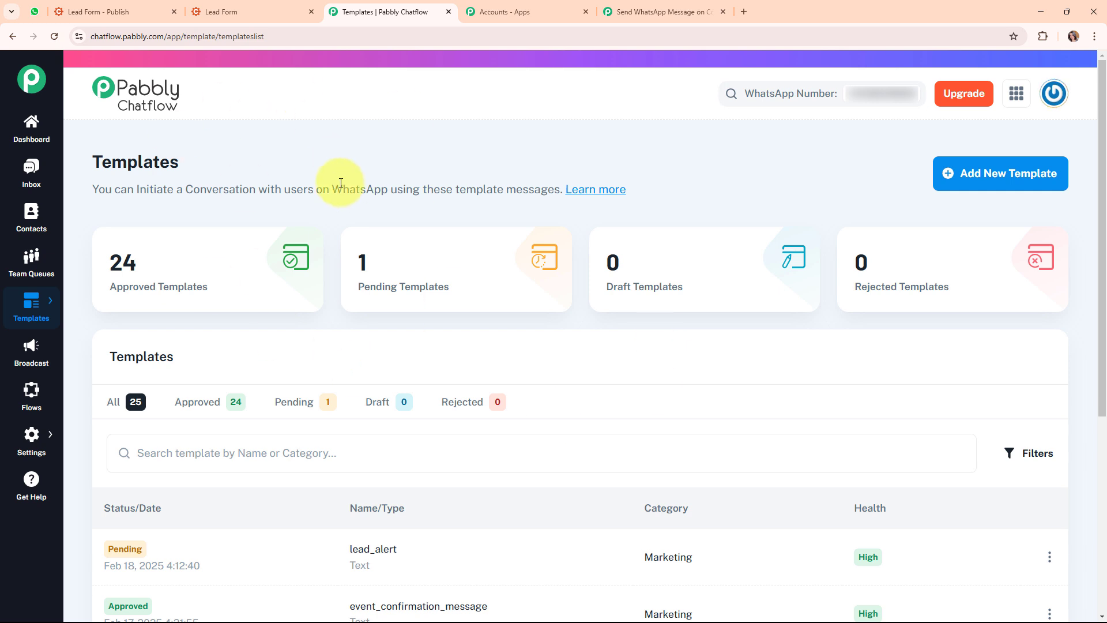
Start a new template with the Marketing category and the name new_purchase
click(1004, 193)
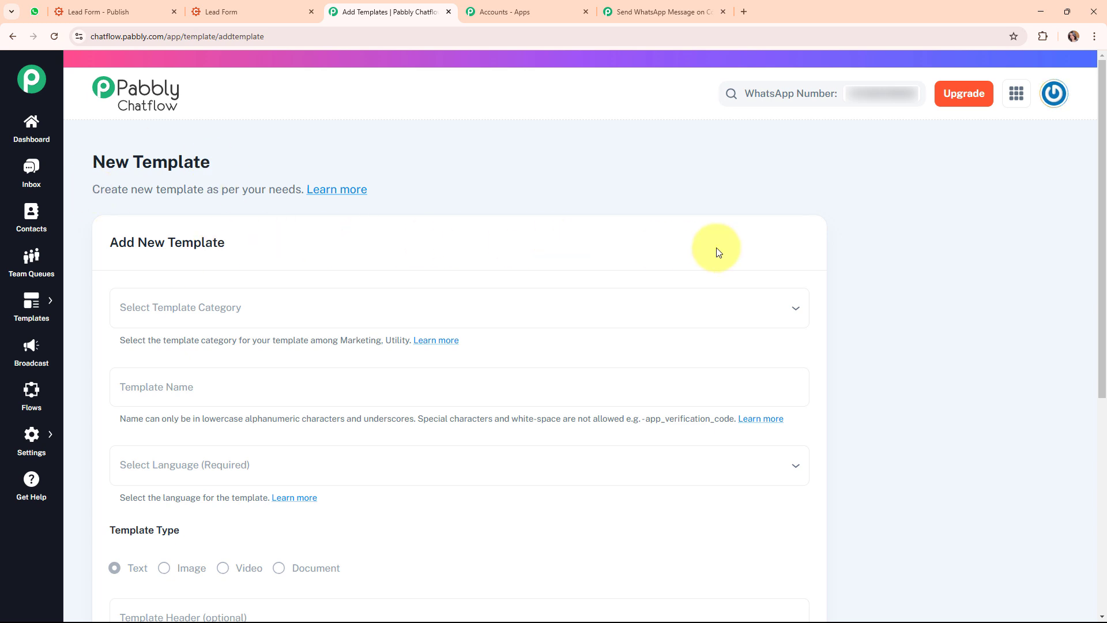
scroll(716, 252, down, 2)
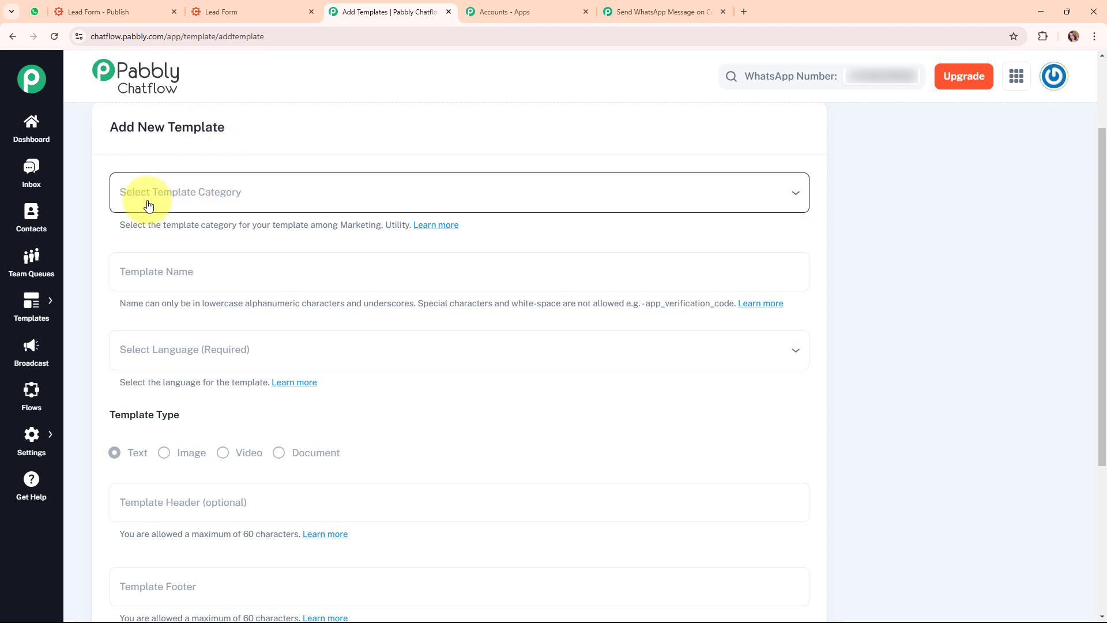
click(354, 199)
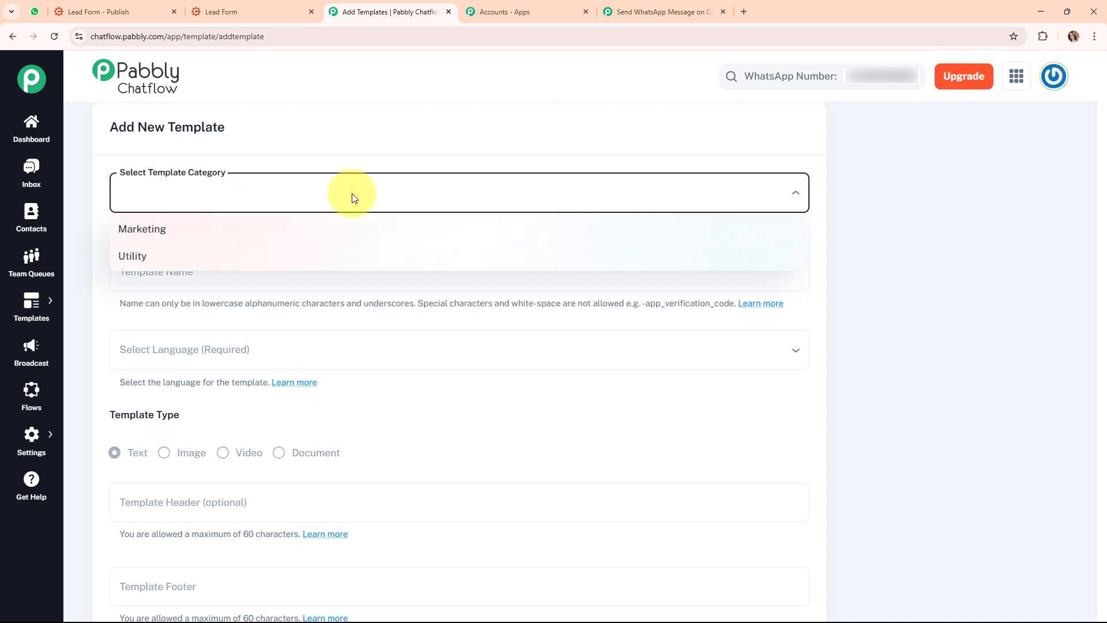
click(164, 231)
scroll(383, 235, down, 2)
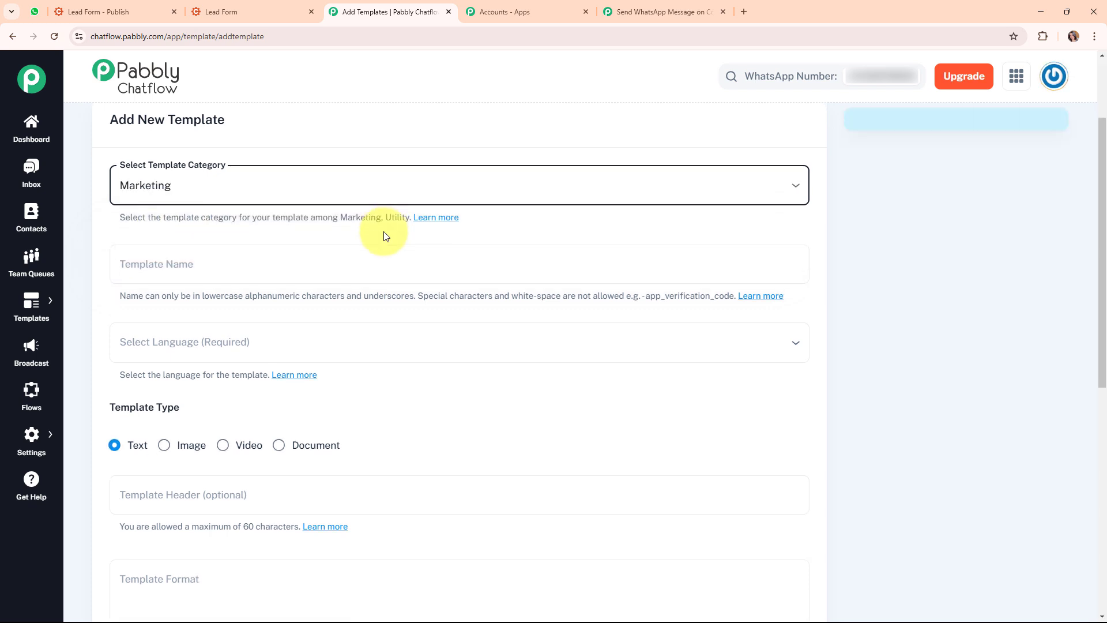
click(229, 159)
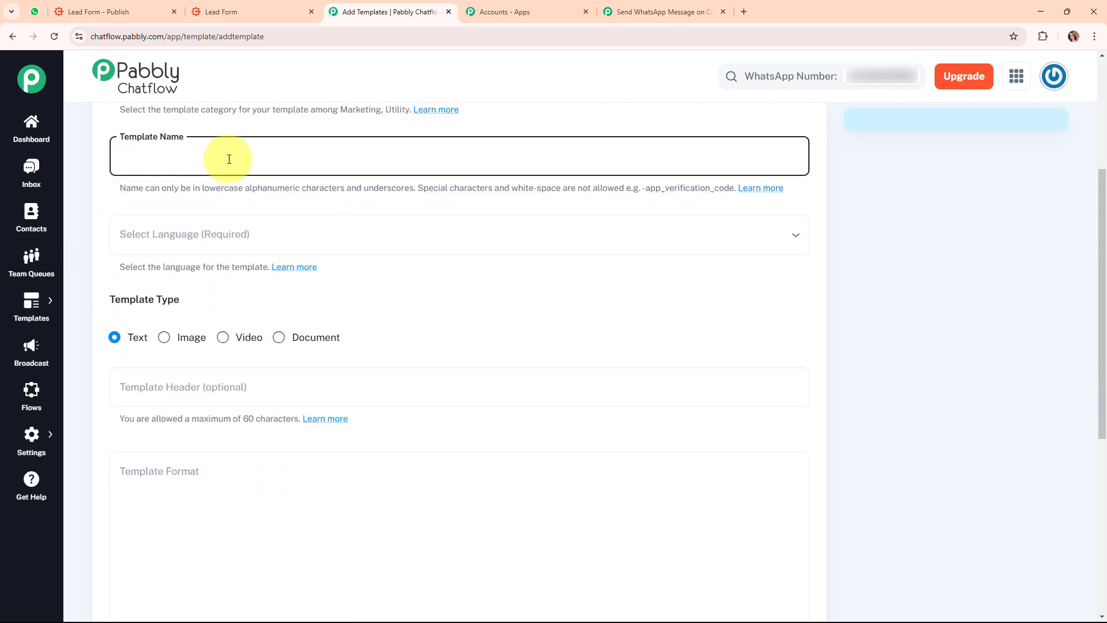
text(new_purchase)
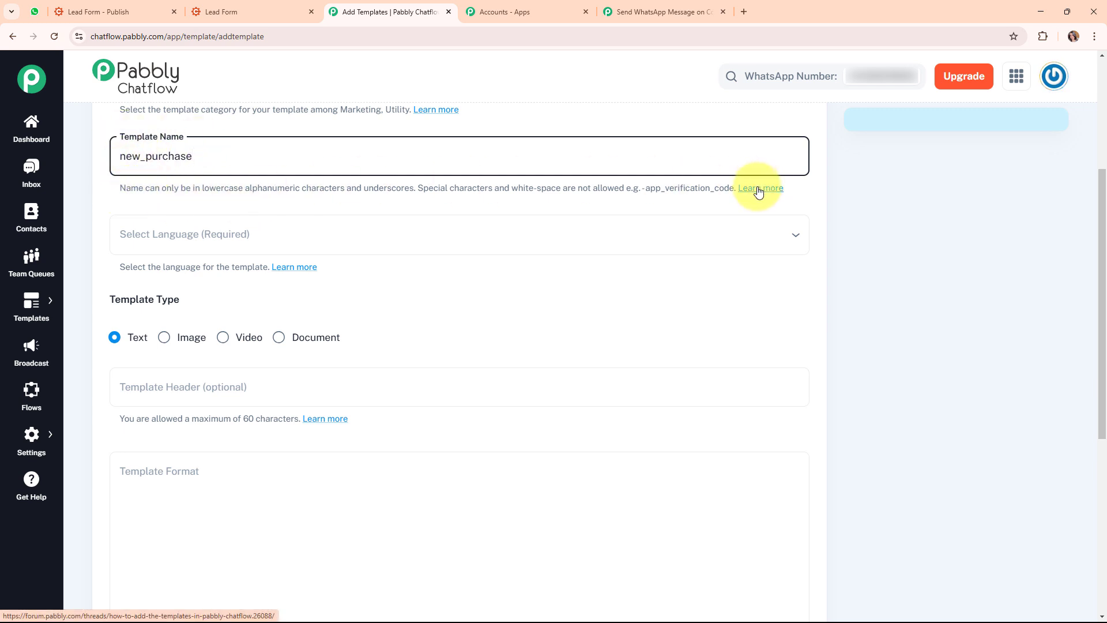
Set the template language to English
click(276, 243)
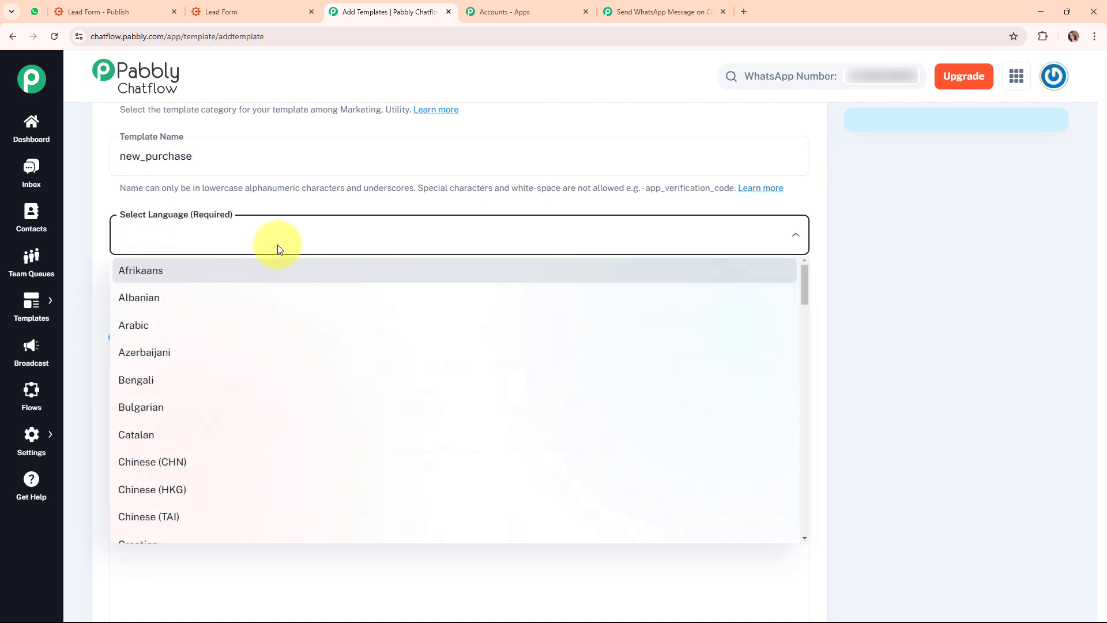
key(e)
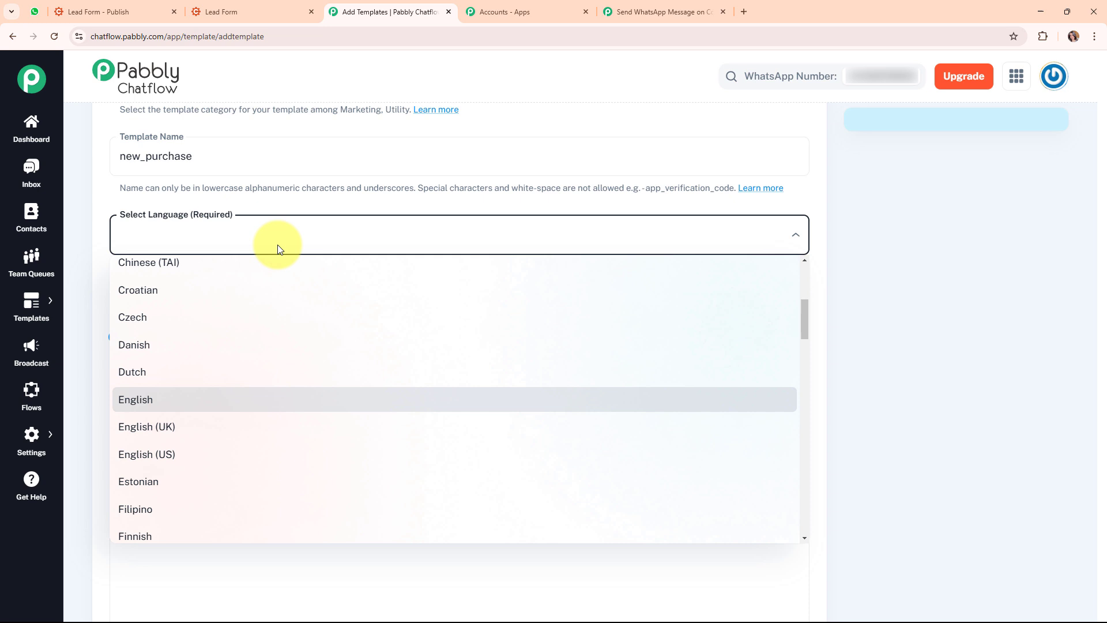
click(268, 401)
scroll(386, 288, down, 4)
scroll(119, 210, up, 2)
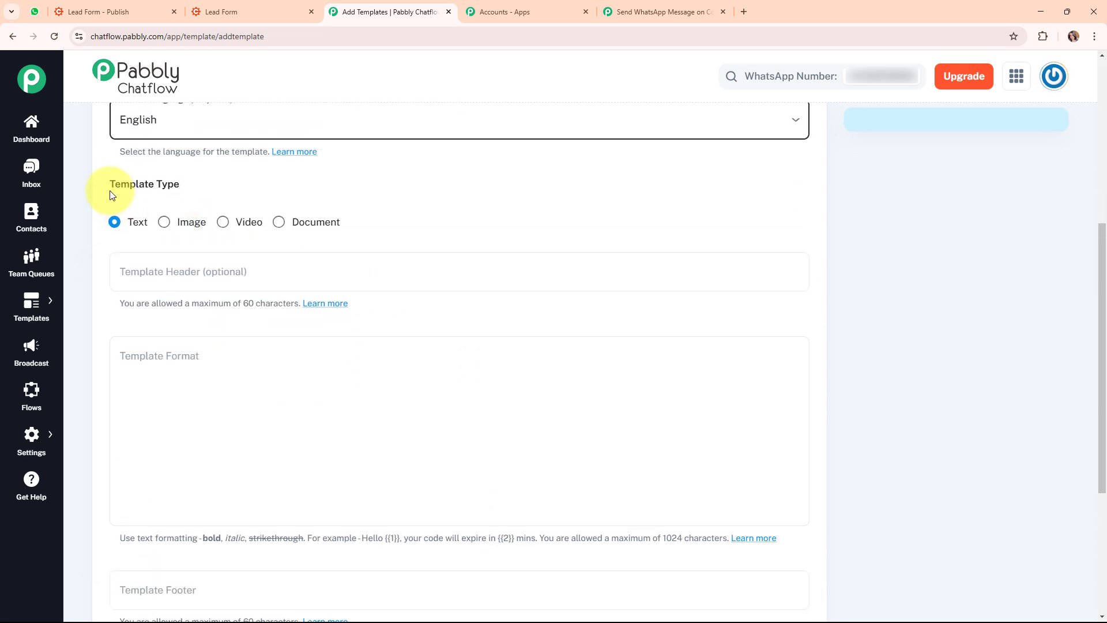
Keep the Text template type and enter the header 'Welcome!'
drag(113, 195, 209, 186)
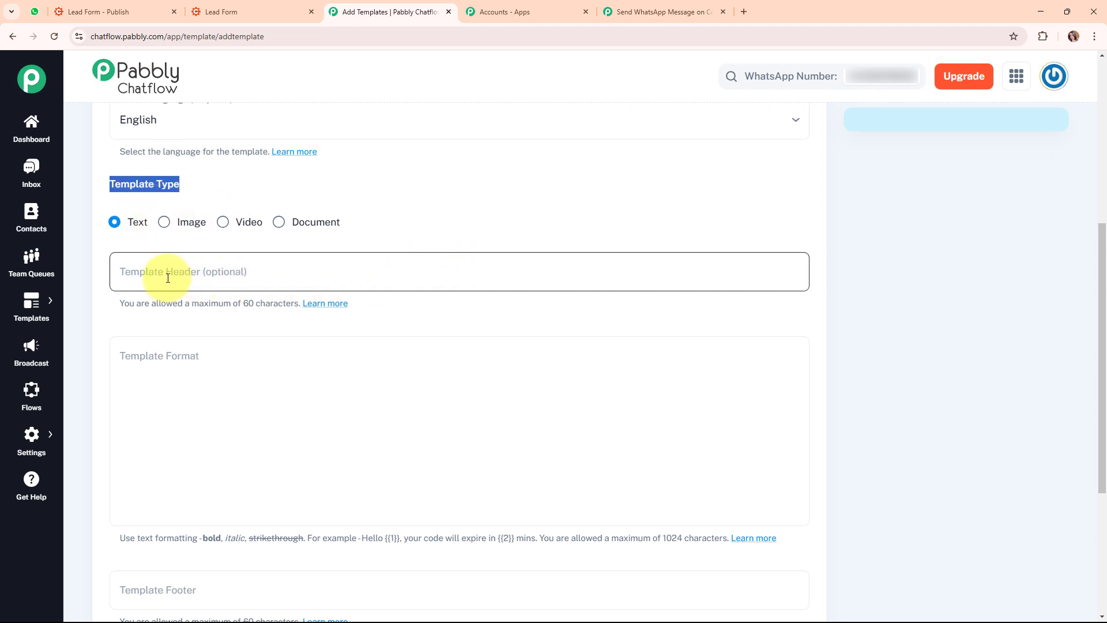
click(354, 273)
text(We)
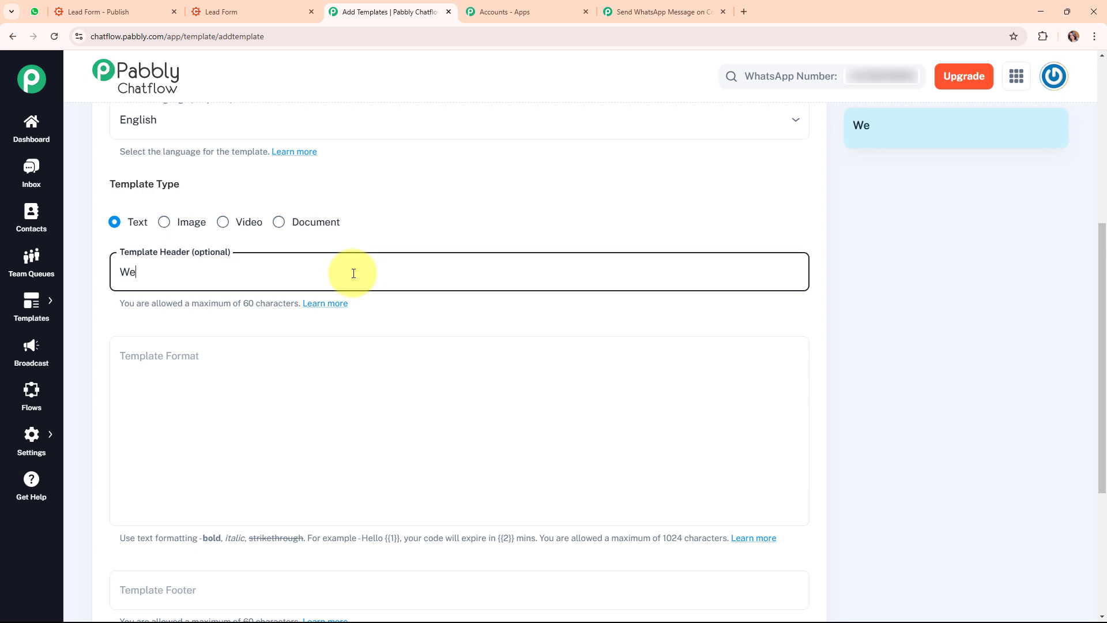
text(lcome!)
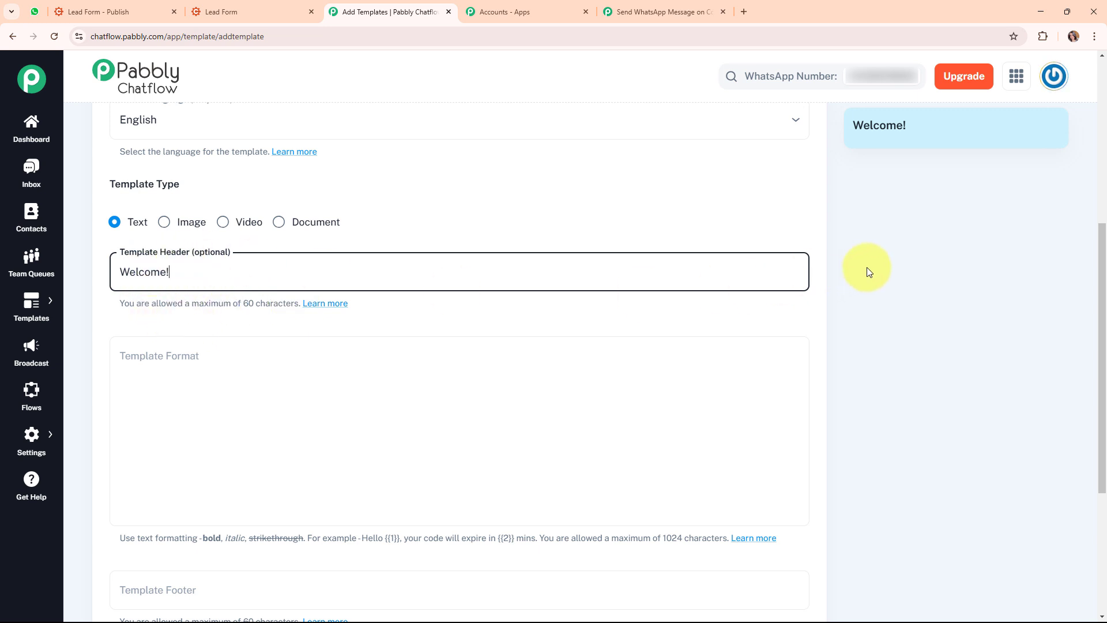
scroll(899, 262, up, 2)
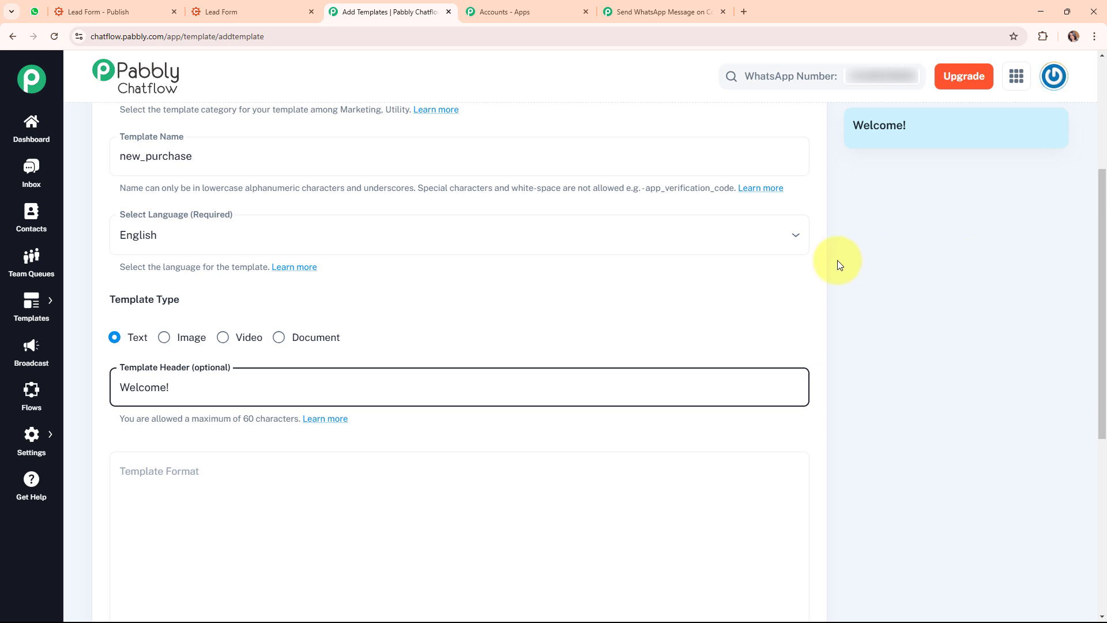
scroll(709, 310, down, 3)
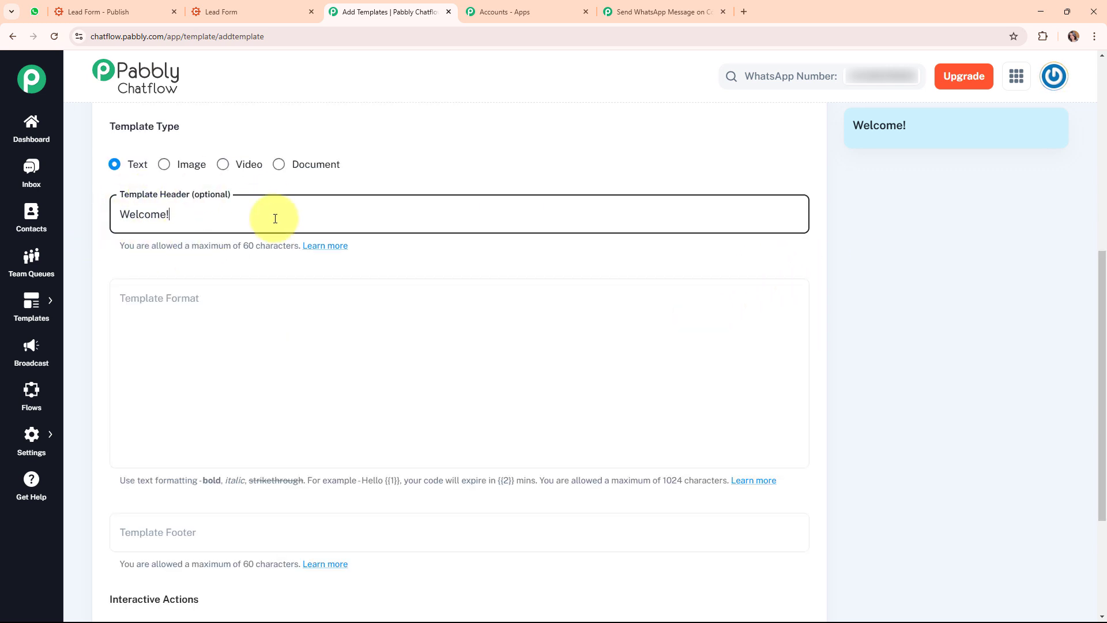
Write the template body 'Hello {{1}}'
click(338, 355)
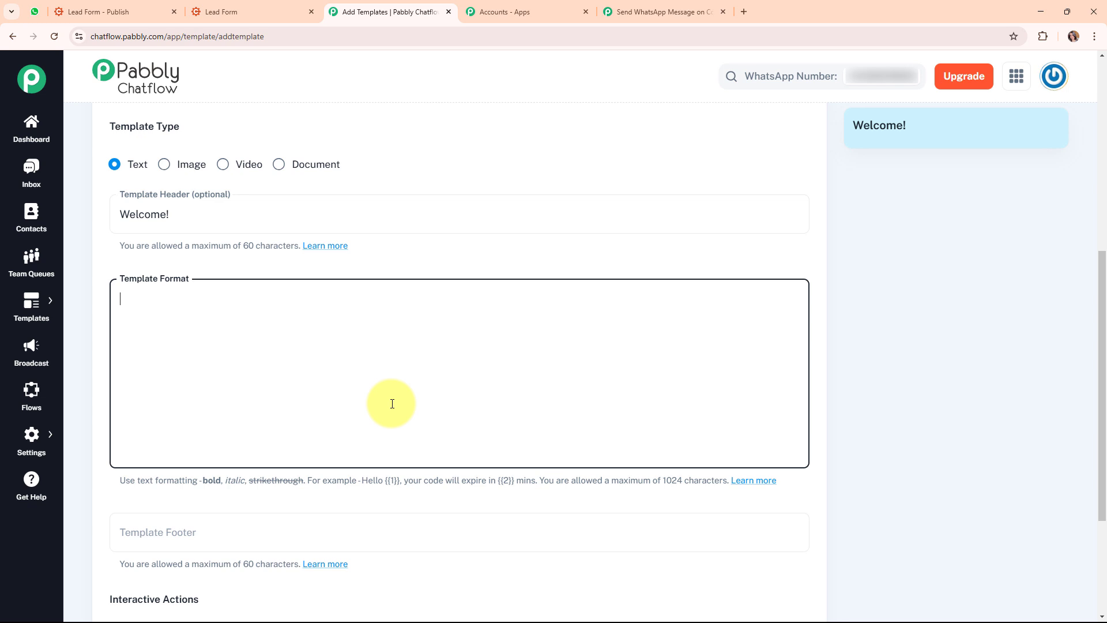
text(Hello)
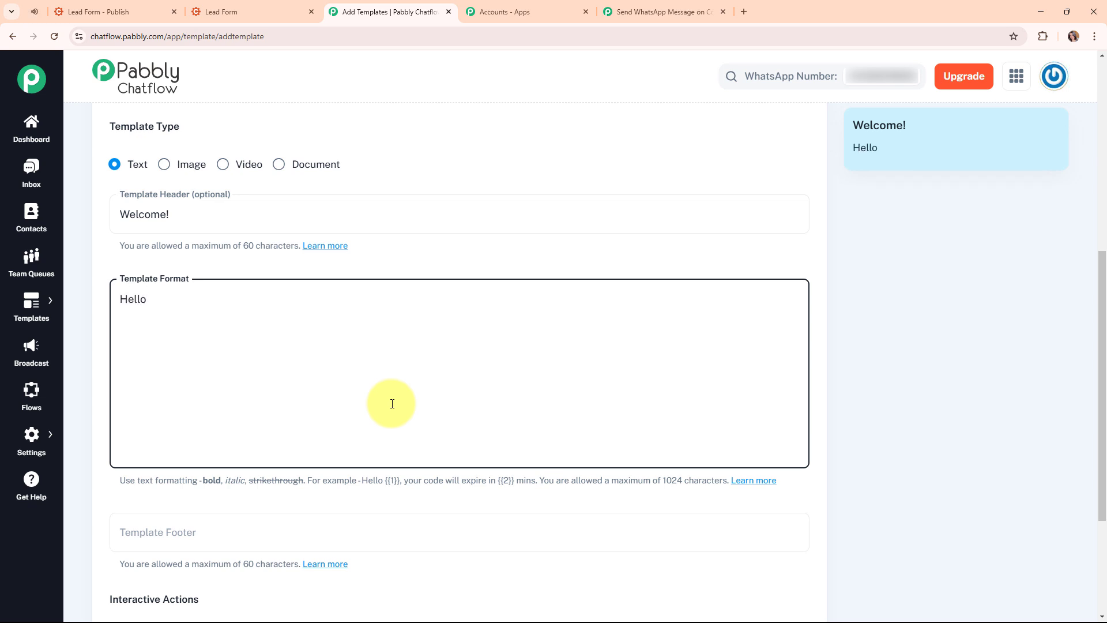
text( {{!)
text(}})
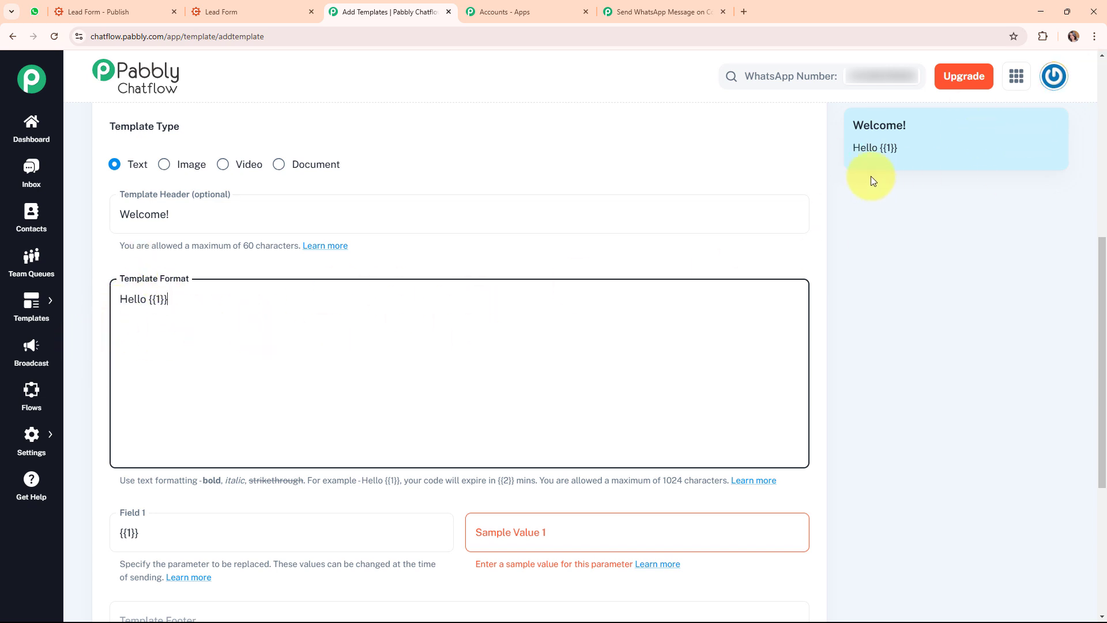
drag(149, 300, 181, 300)
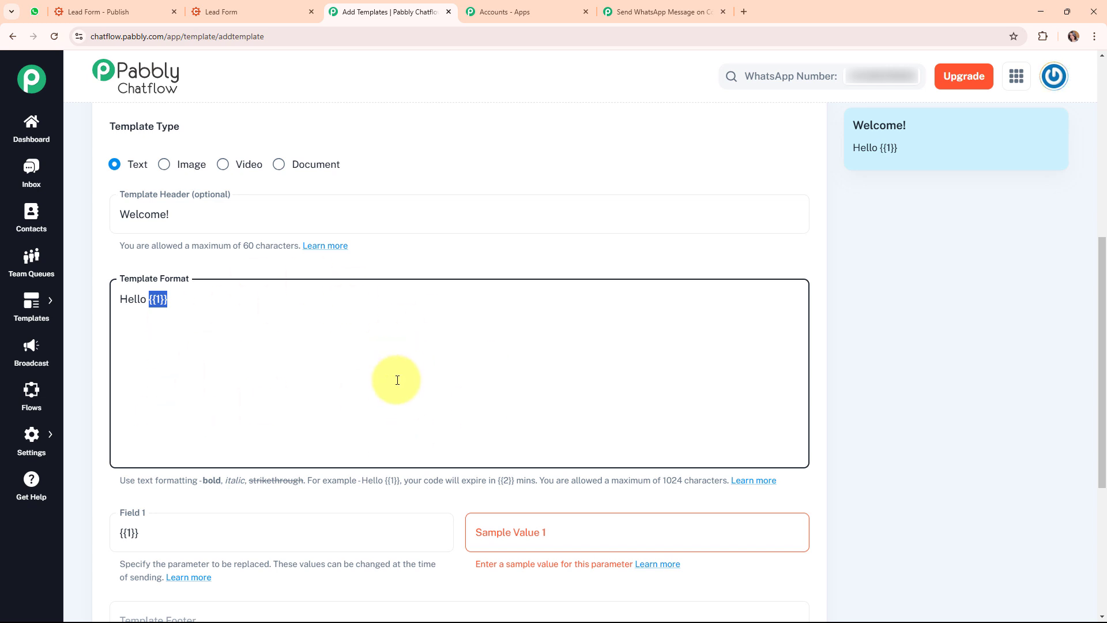
scroll(647, 382, down, 3)
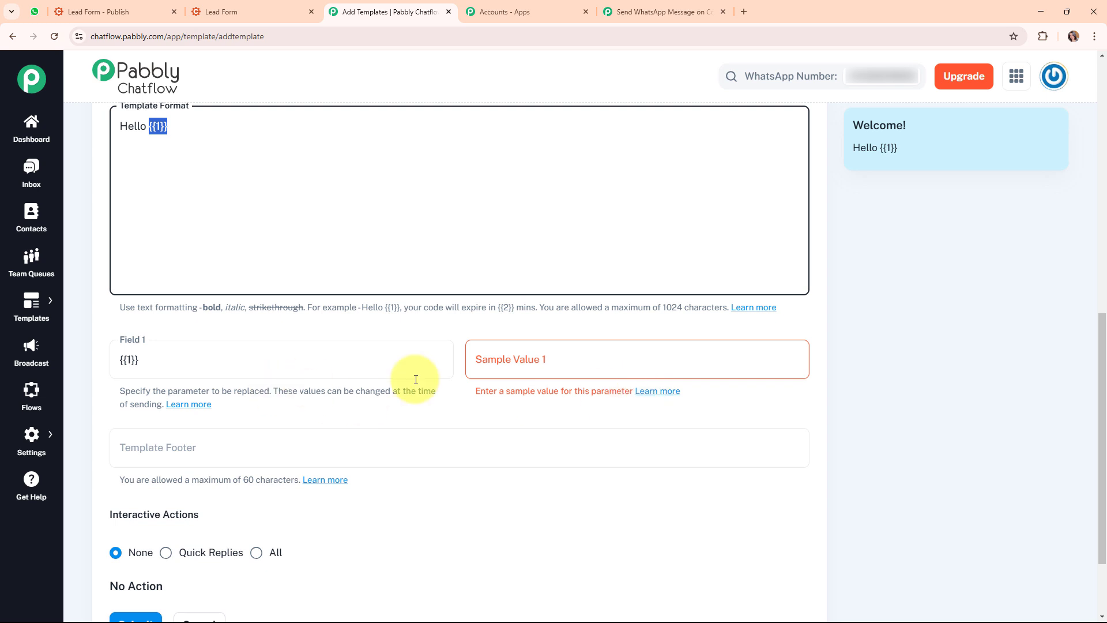
Give {{1}} the sample value 'Lead Name' and go back to the Templates list
click(551, 364)
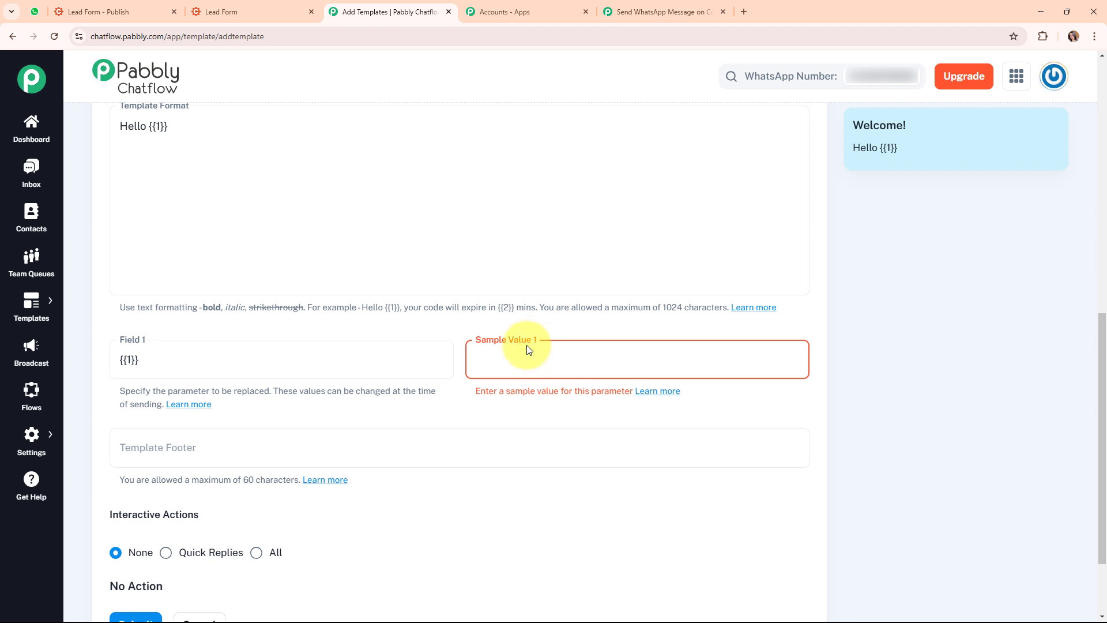
text(Lead Name)
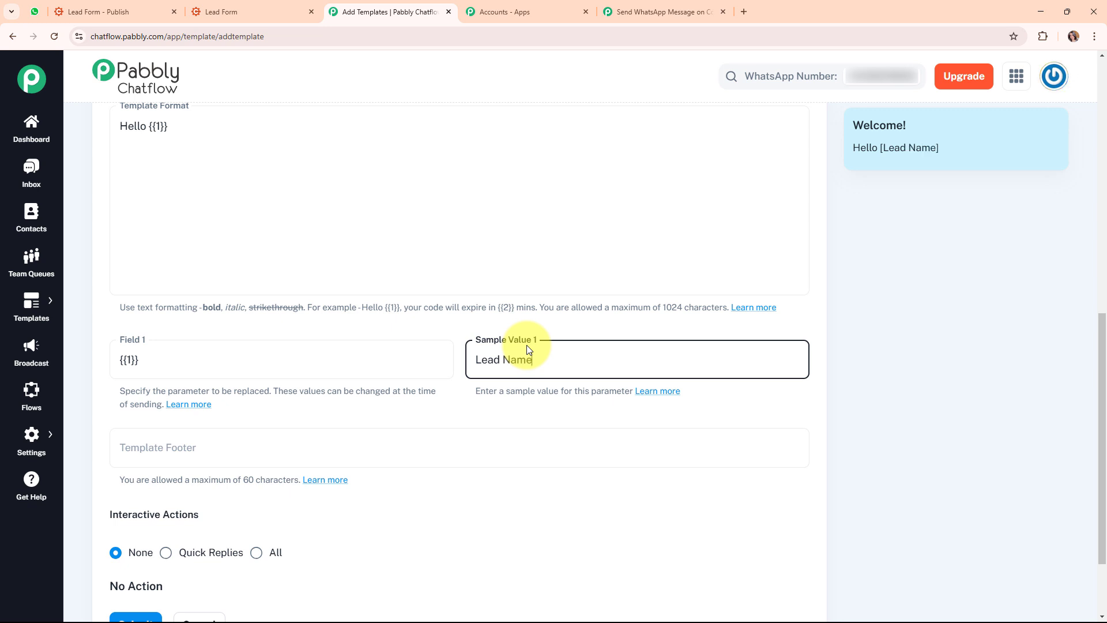
scroll(138, 387, down, 2)
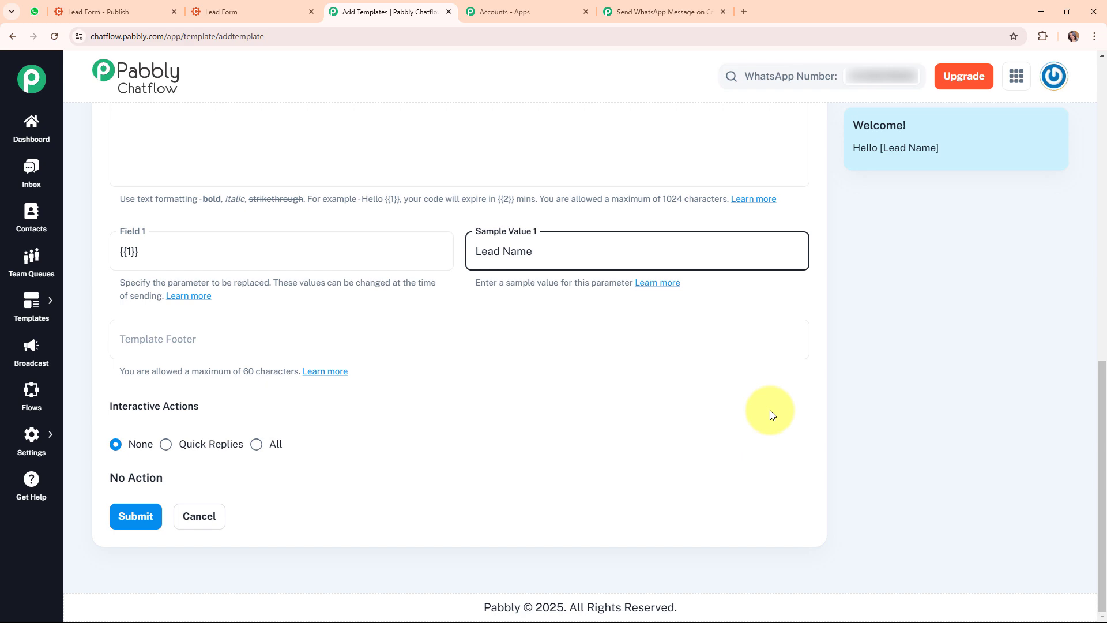
scroll(771, 413, up, 10)
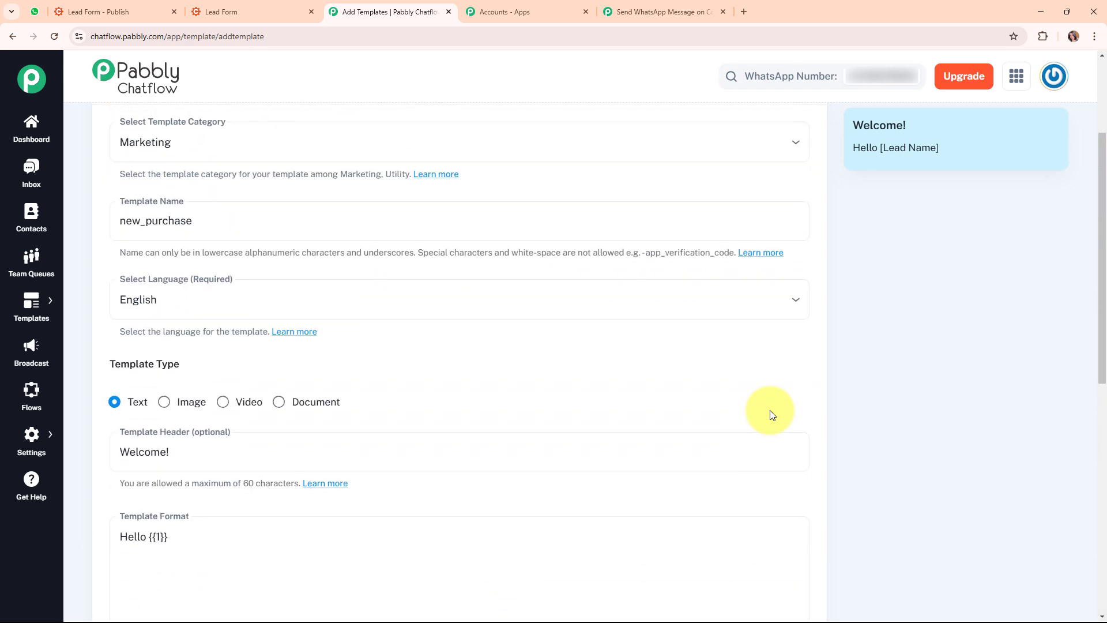
click(12, 36)
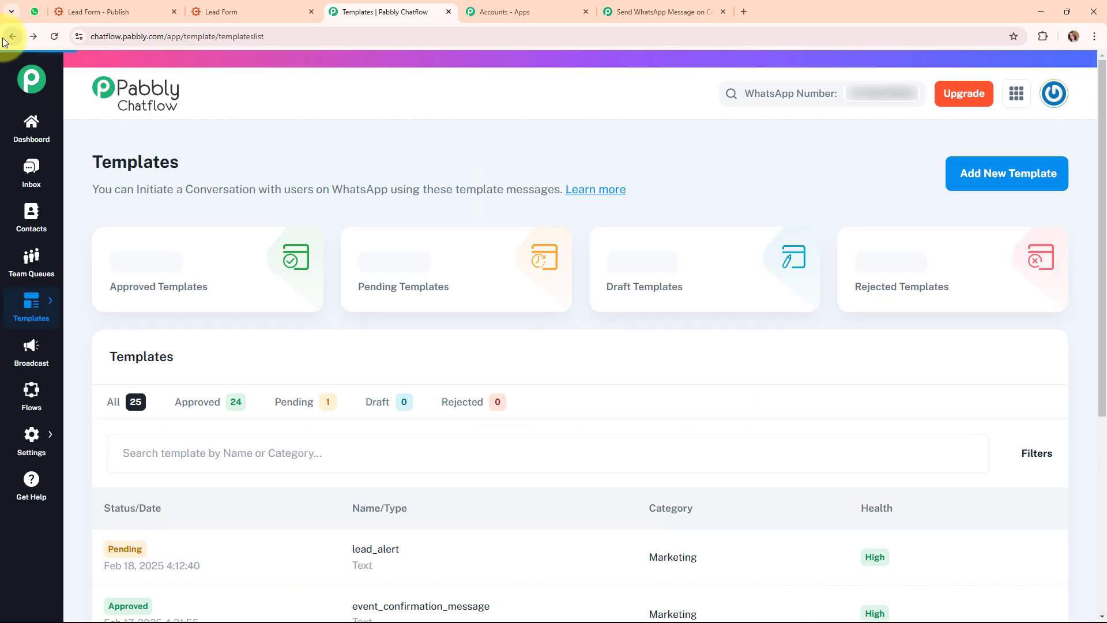
scroll(528, 189, down, 4)
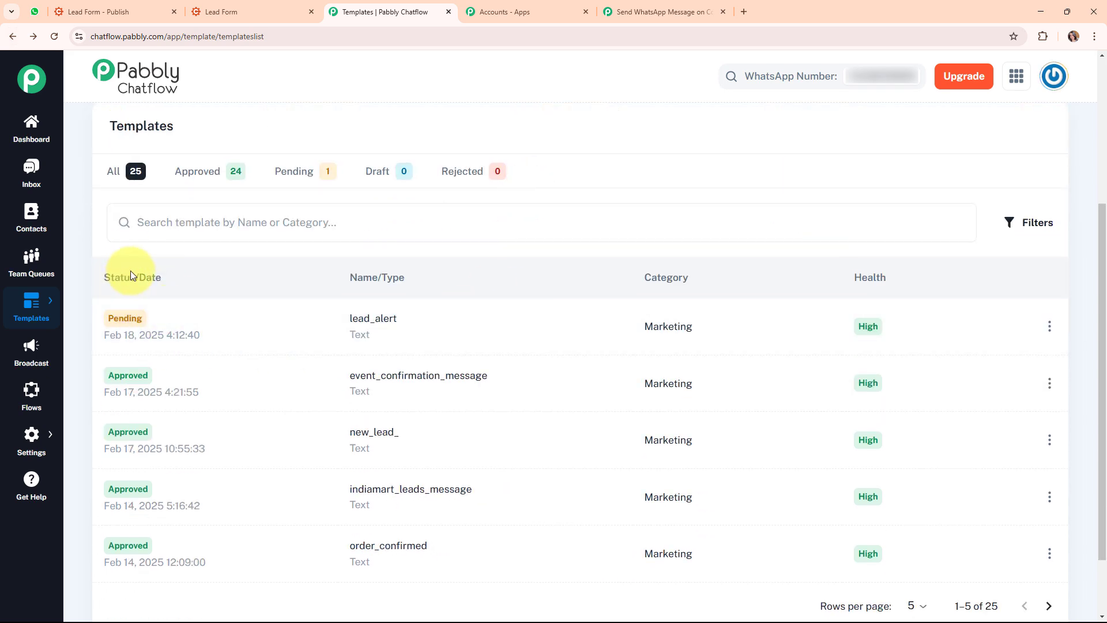
mouse_move(124, 319)
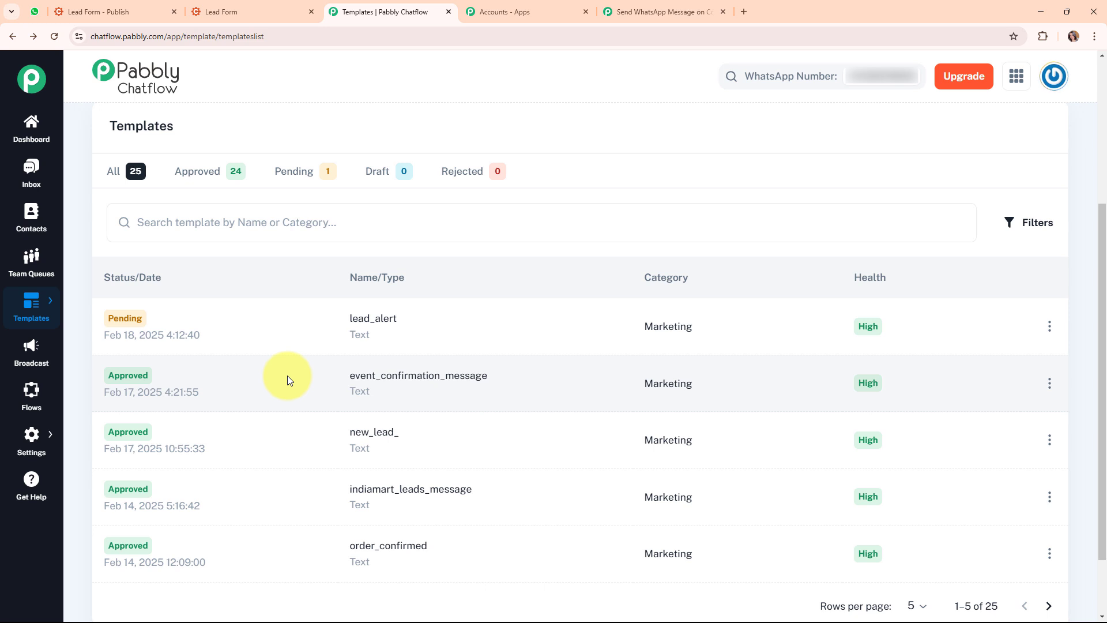
click(710, 6)
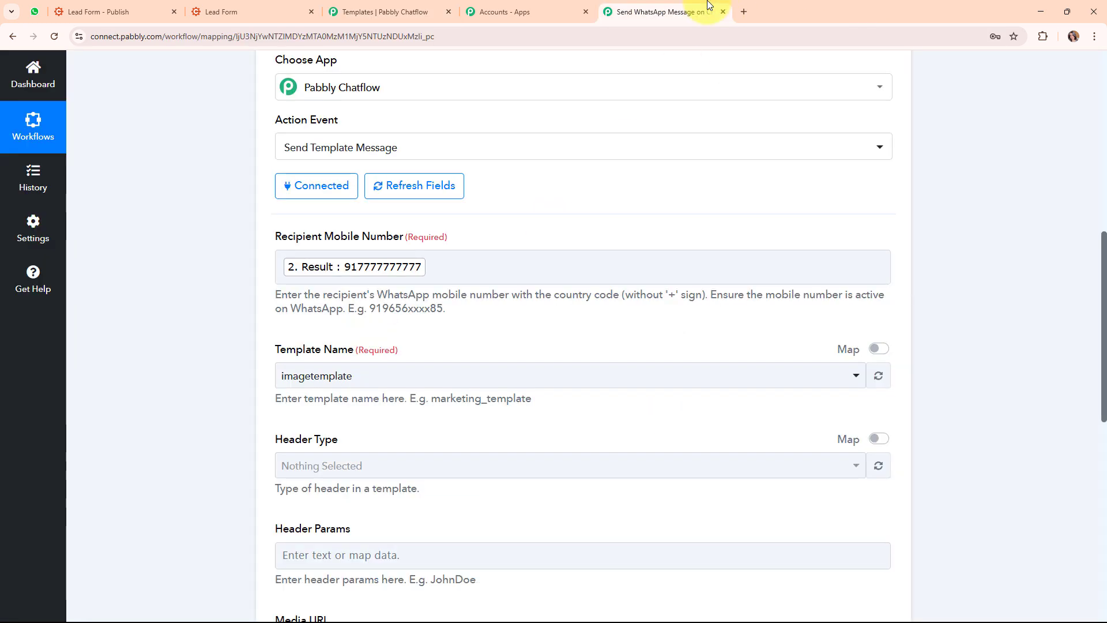
click(508, 376)
text(n)
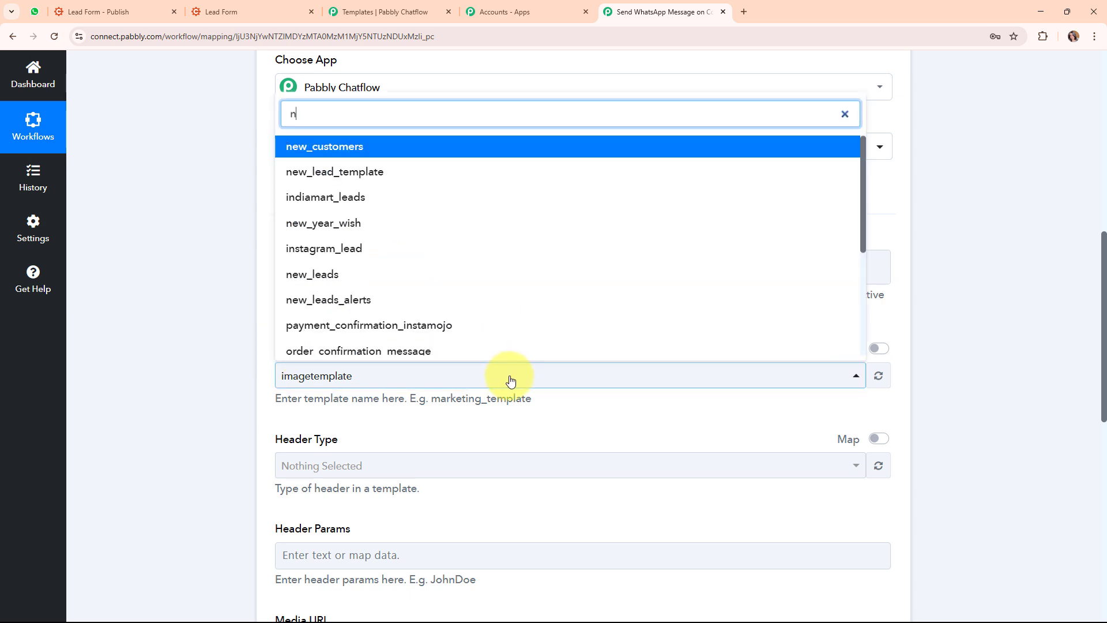
text(ew)
scroll(452, 318, down, 1)
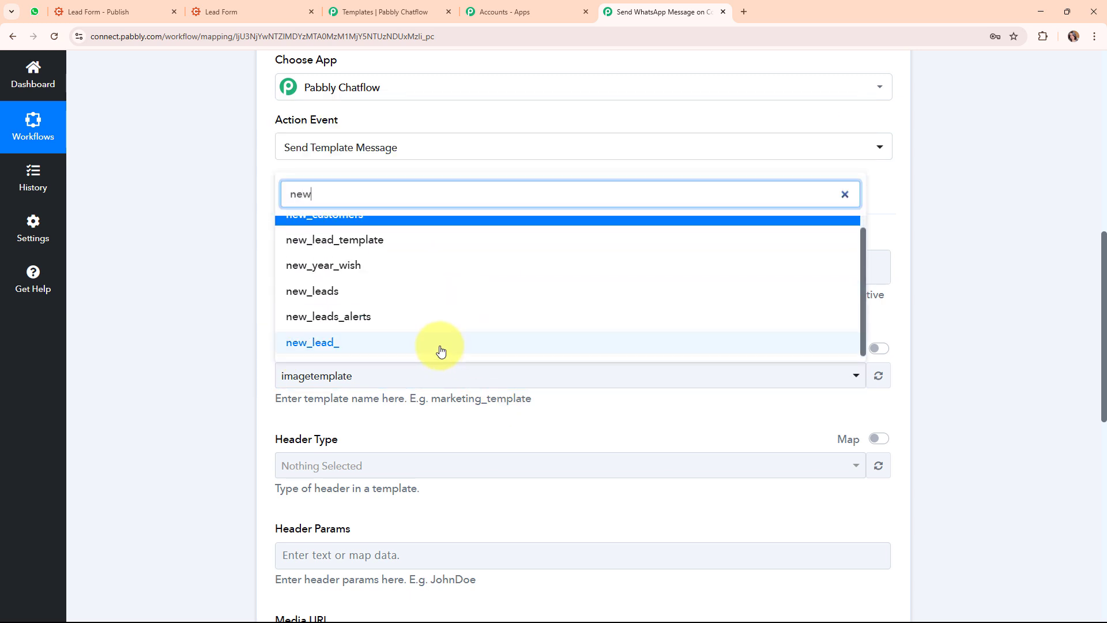
click(440, 346)
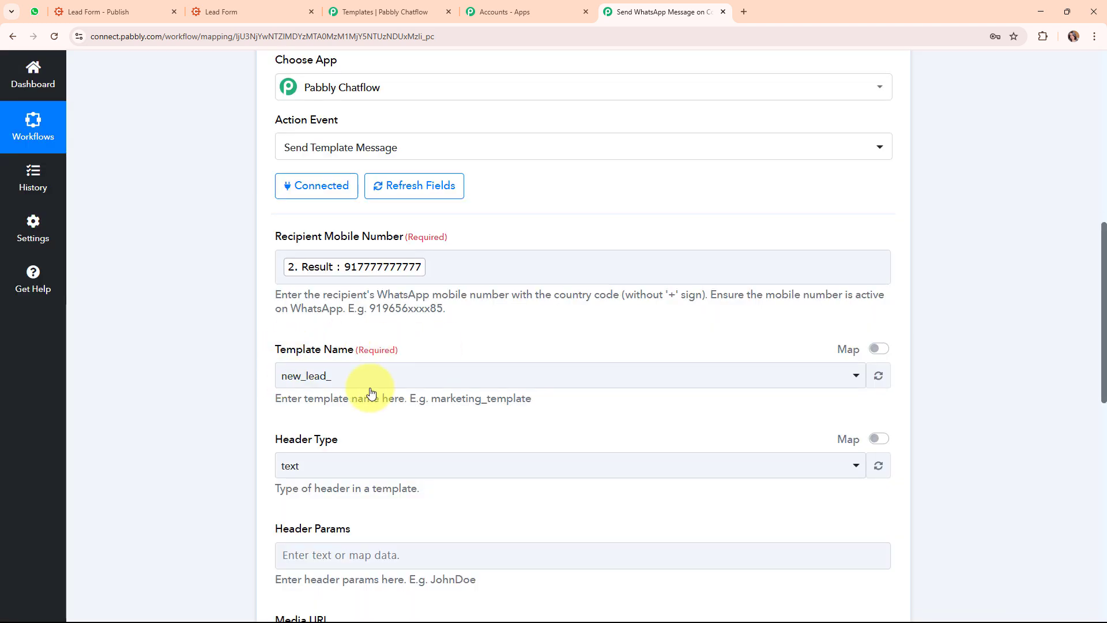
scroll(672, 346, down, 3)
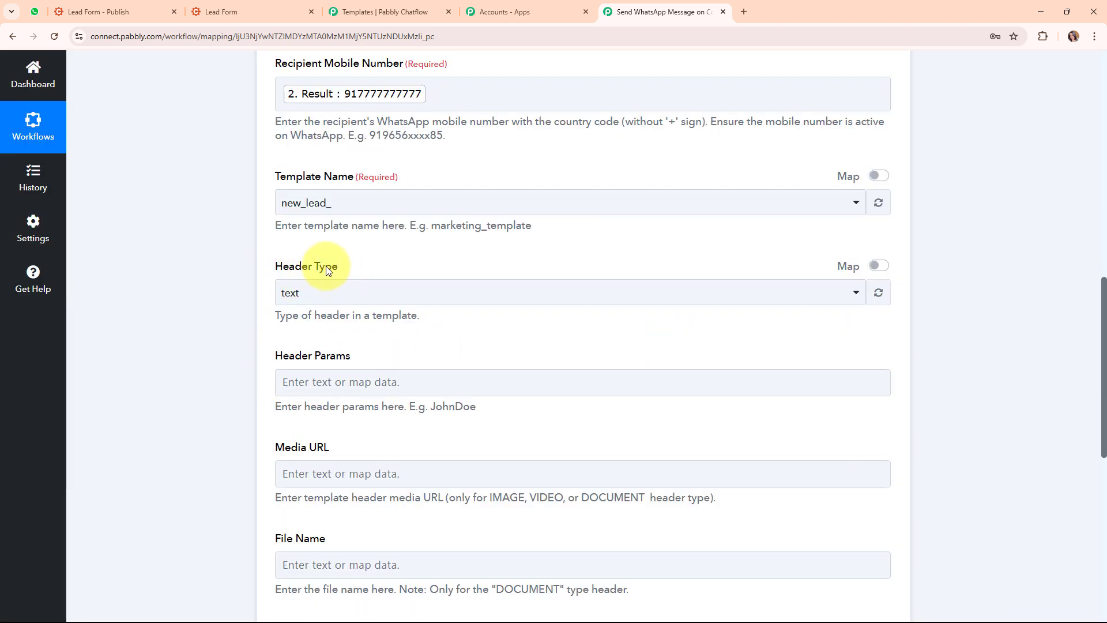
click(547, 296)
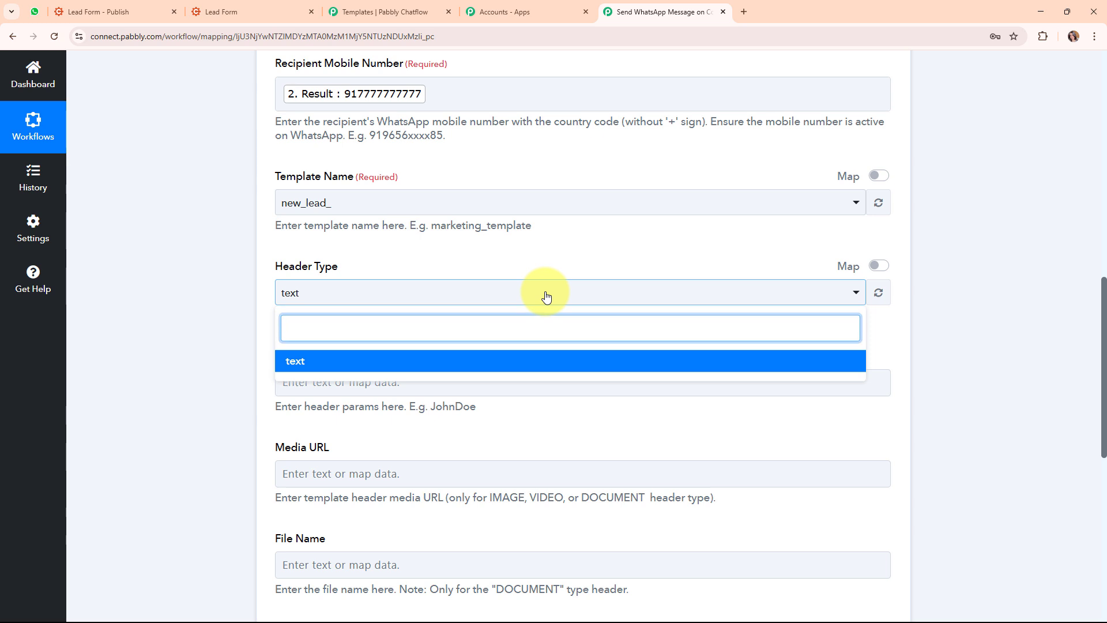
click(544, 362)
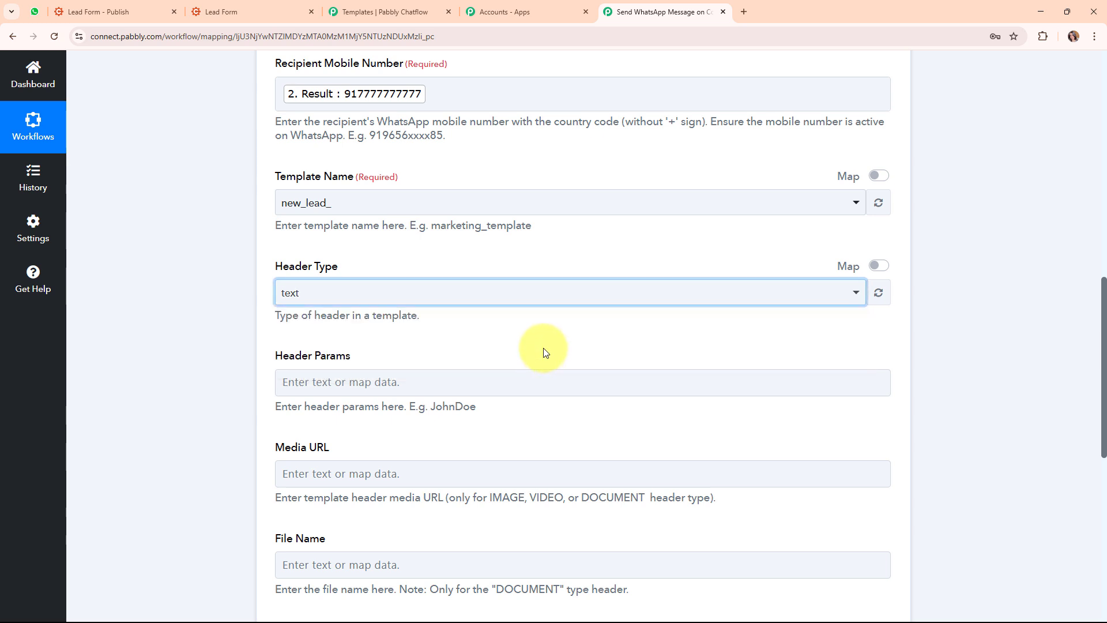
scroll(545, 352, down, 3)
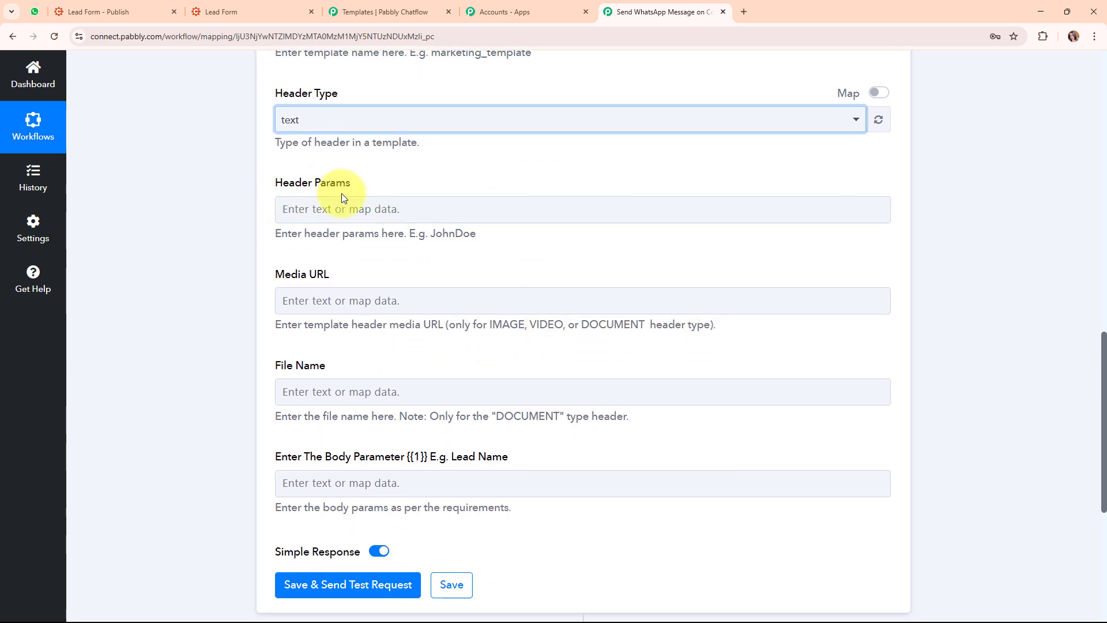
click(413, 216)
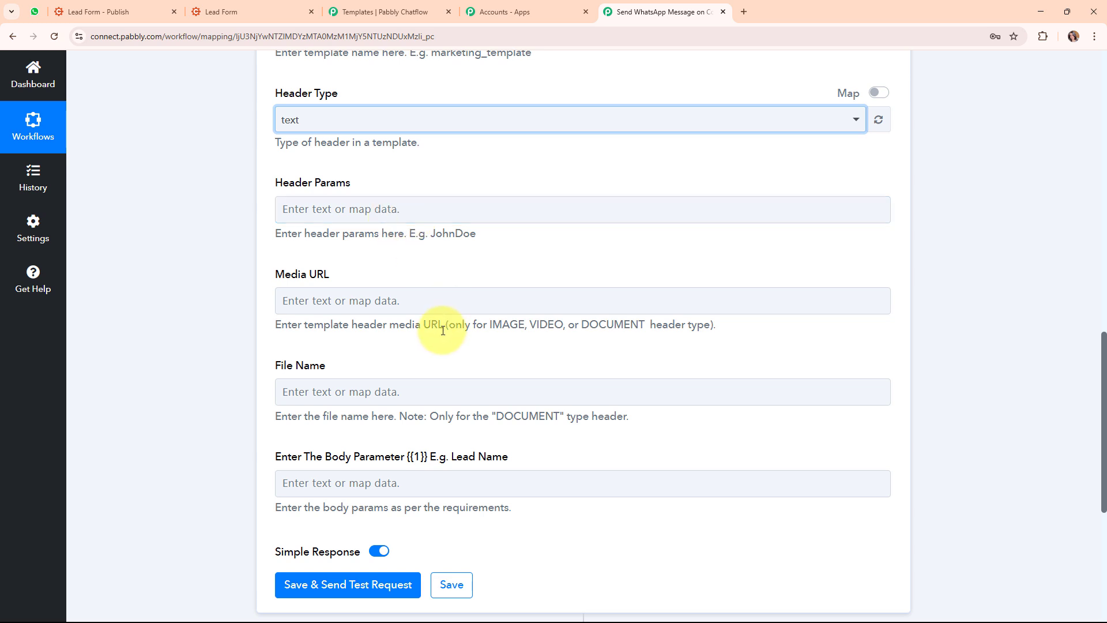
click(356, 300)
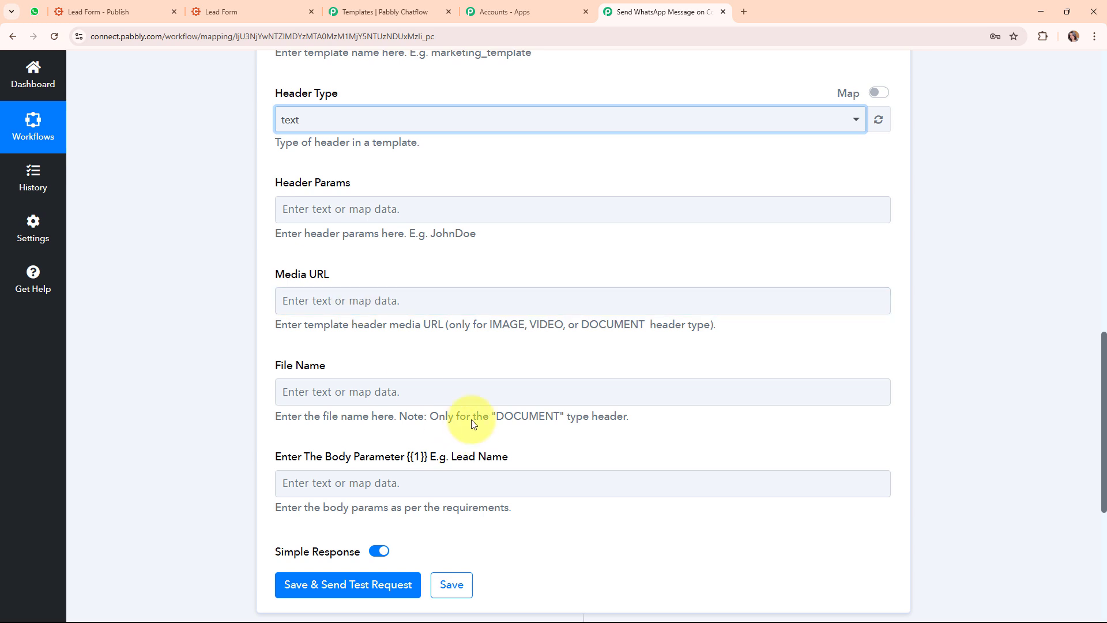
click(470, 391)
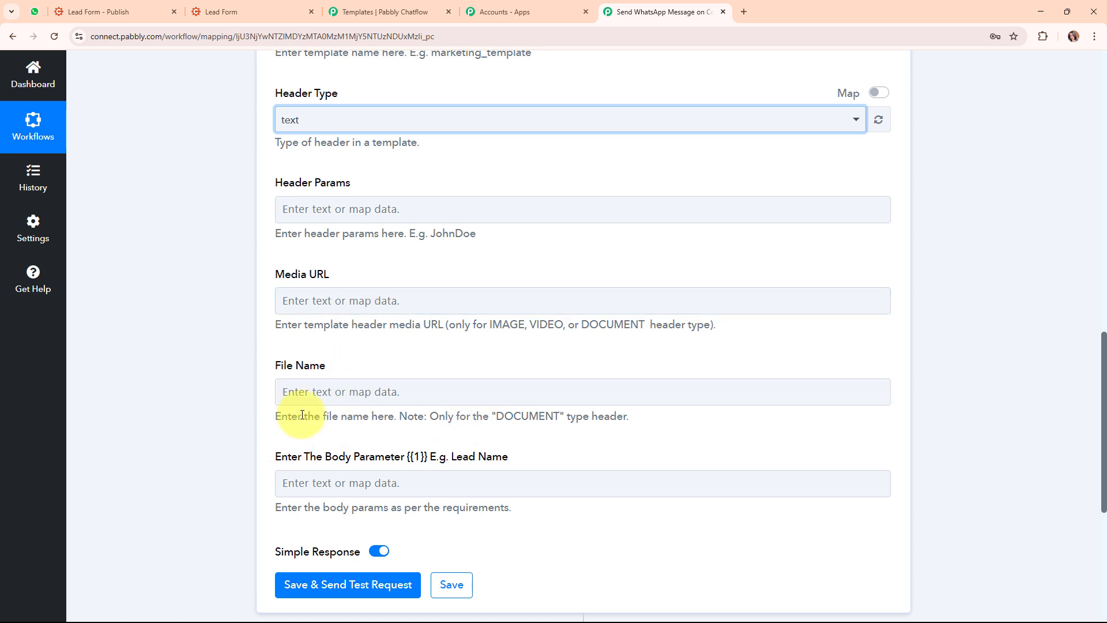
scroll(526, 362, down, 2)
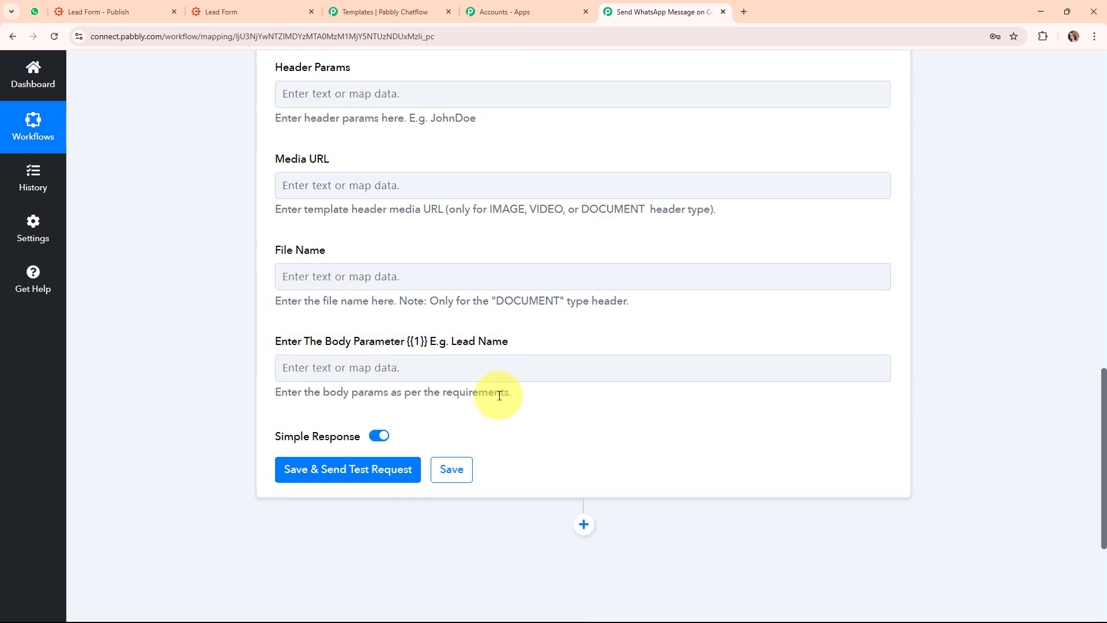
Map the Cognito Forms full name (Test User) into the Body Parameter
click(316, 366)
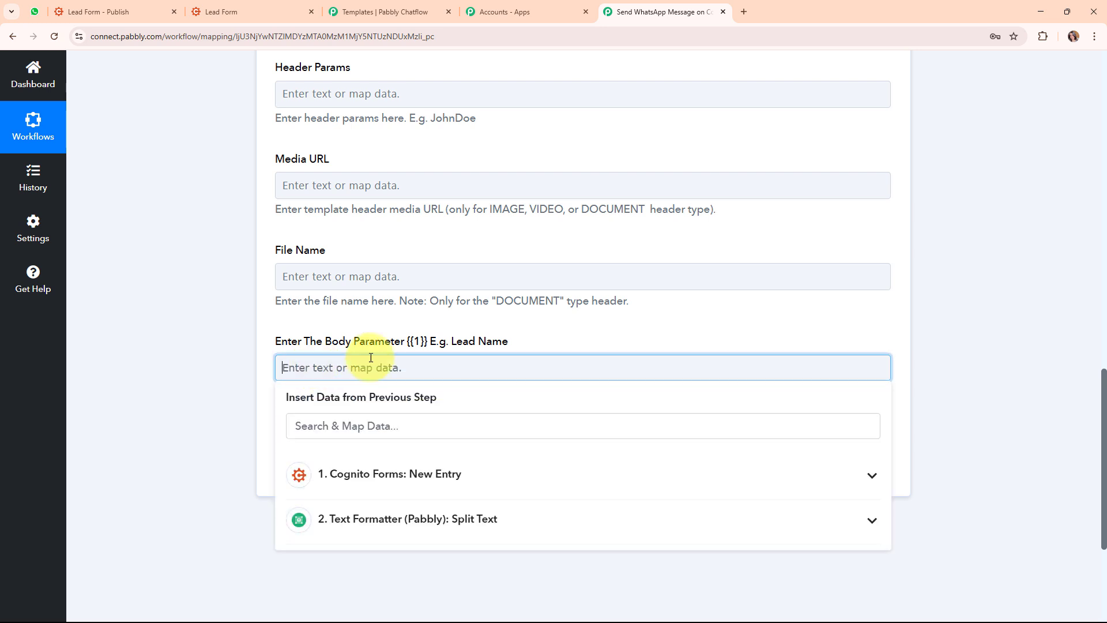
scroll(709, 280, down, 3)
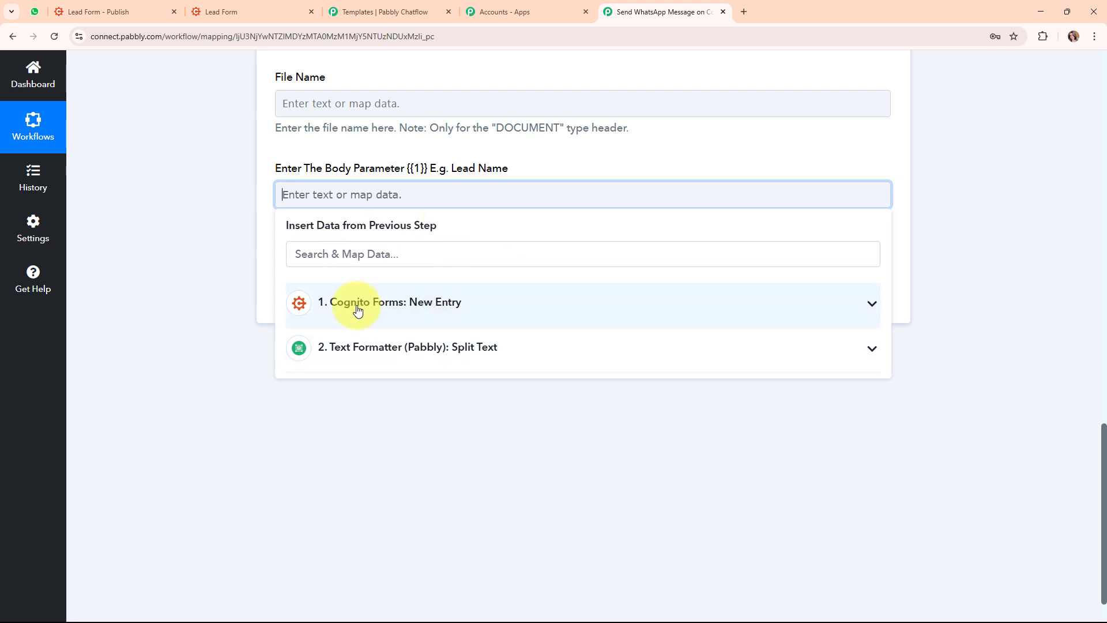
click(429, 312)
scroll(444, 402, down, 2)
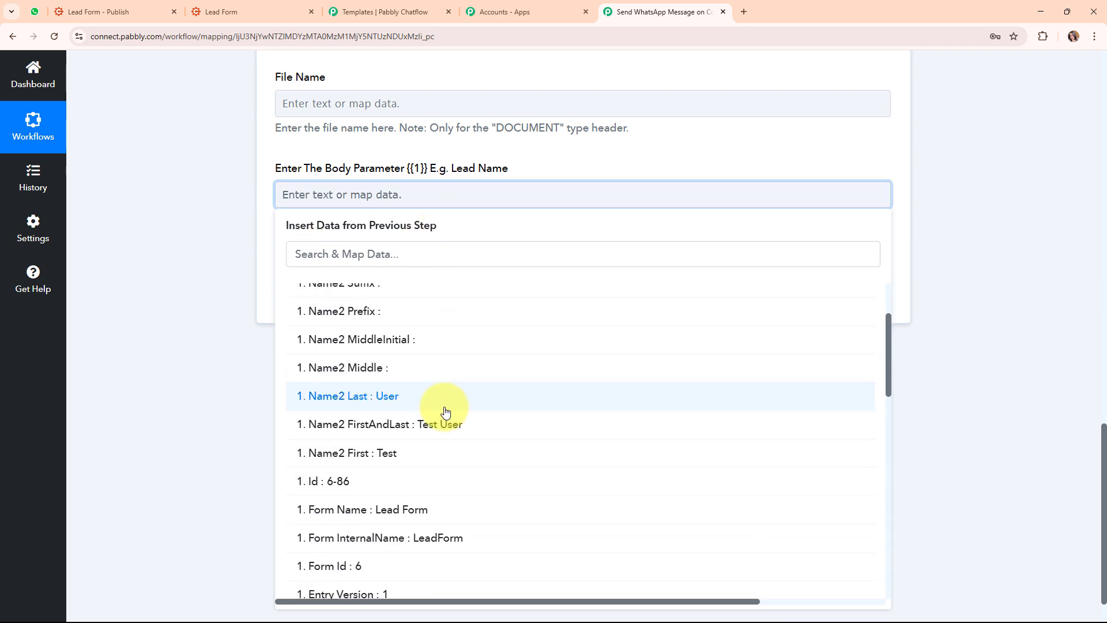
click(495, 437)
click(211, 258)
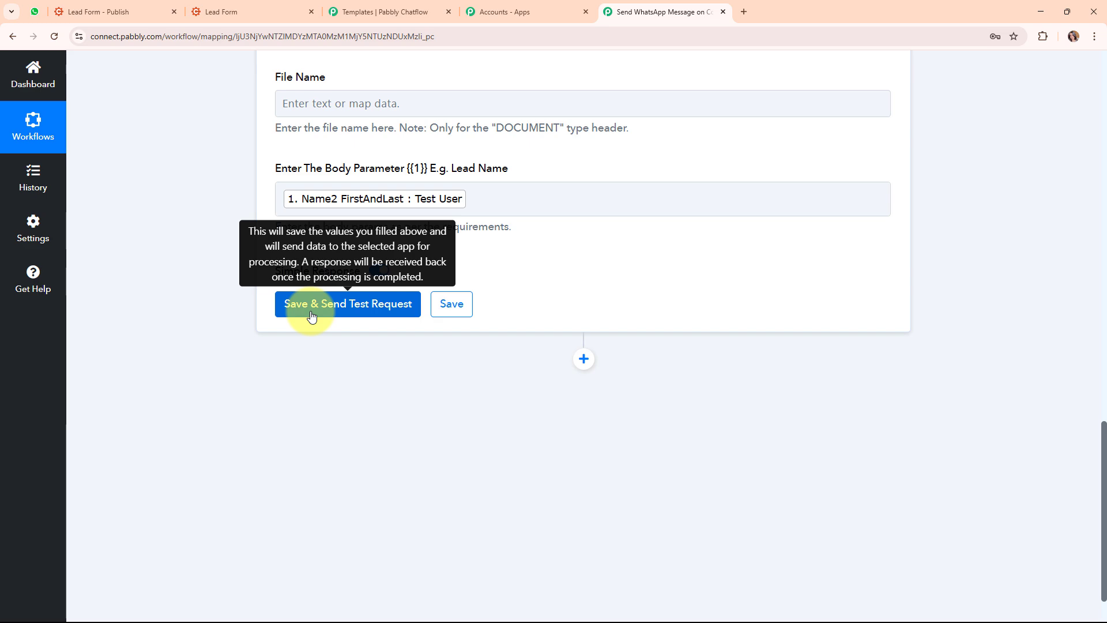
scroll(662, 266, up, 12)
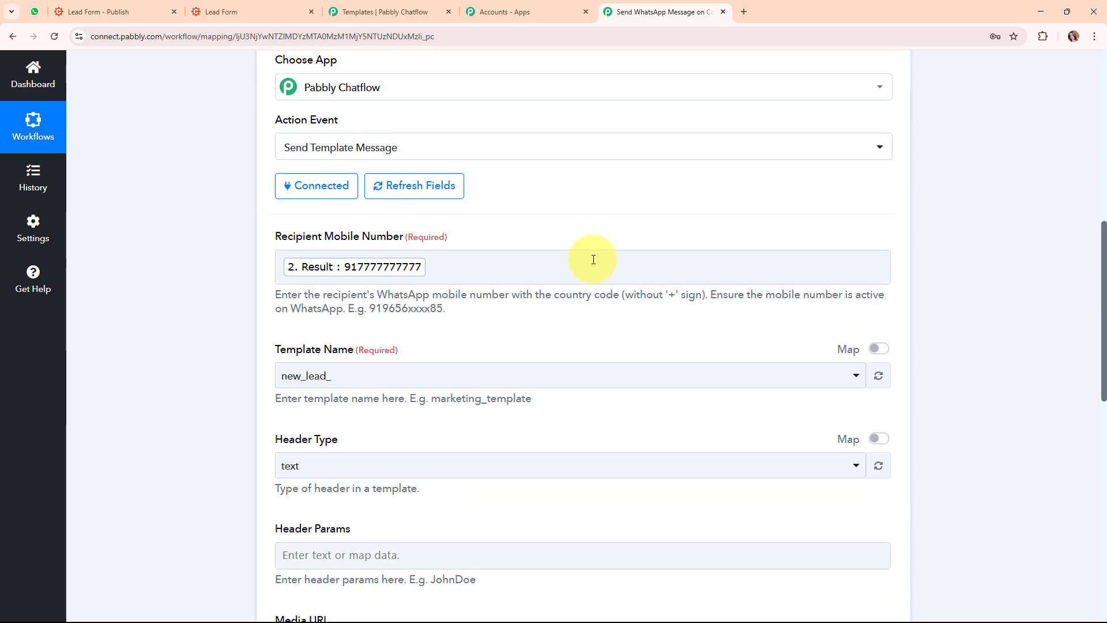
Replace the recipient mobile number with a typed WhatsApp number and send a test request
click(466, 268)
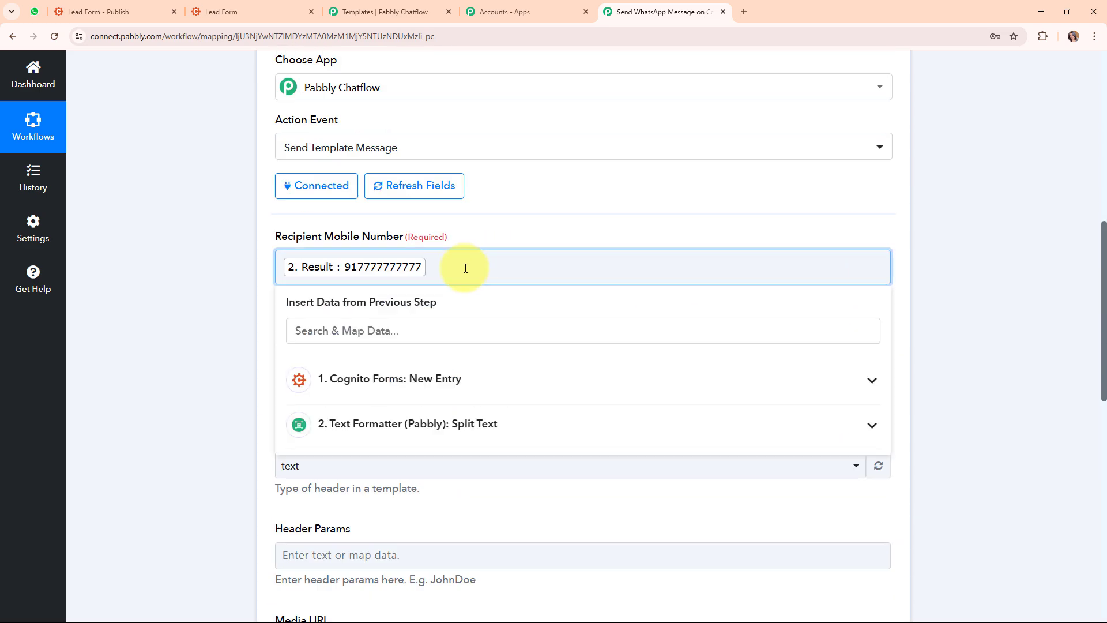
key(BackSpace)
text(91)
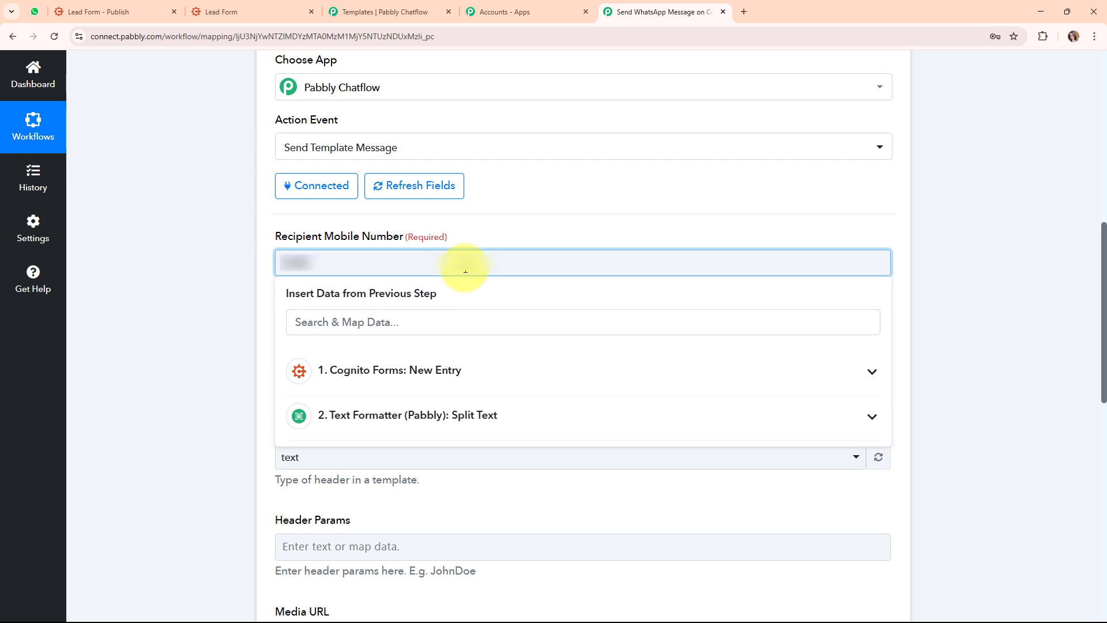
text(xxxxxxxx)
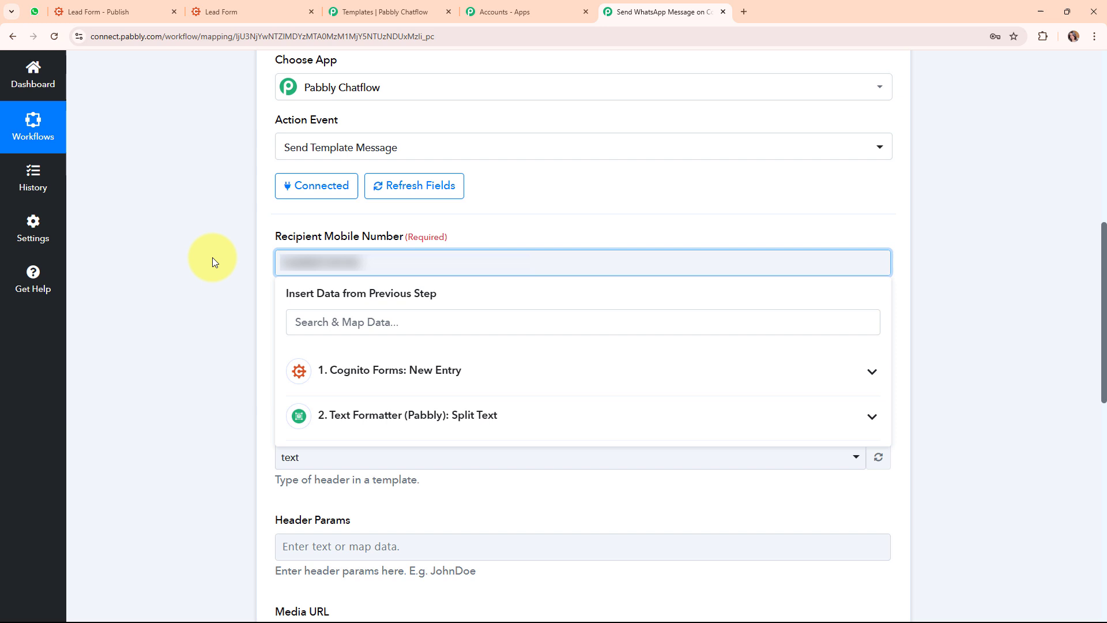
click(211, 259)
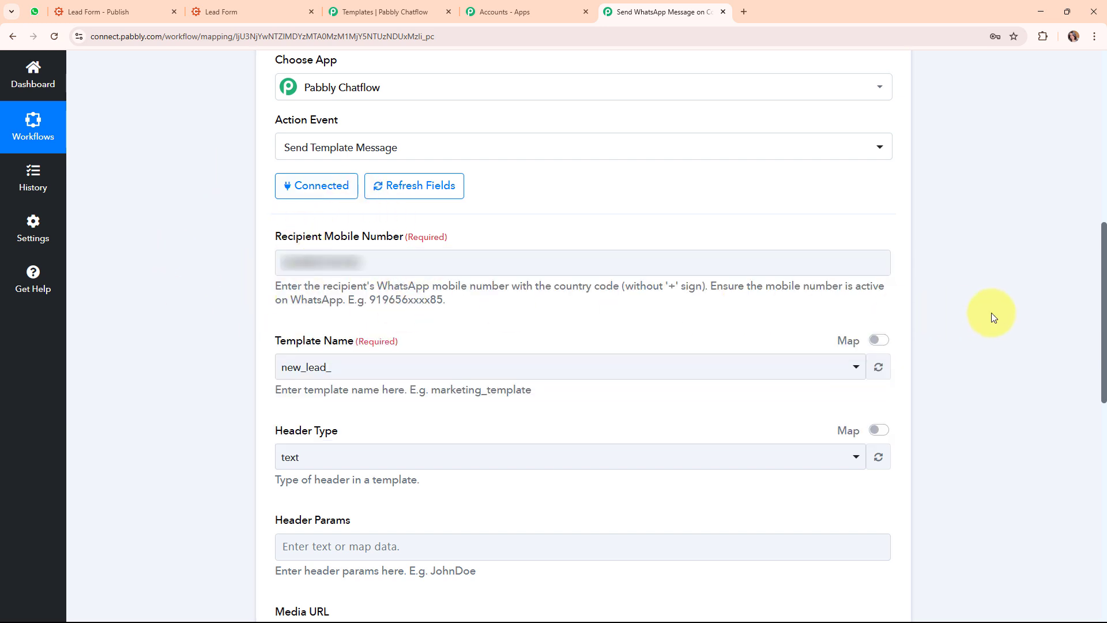
scroll(991, 312, down, 15)
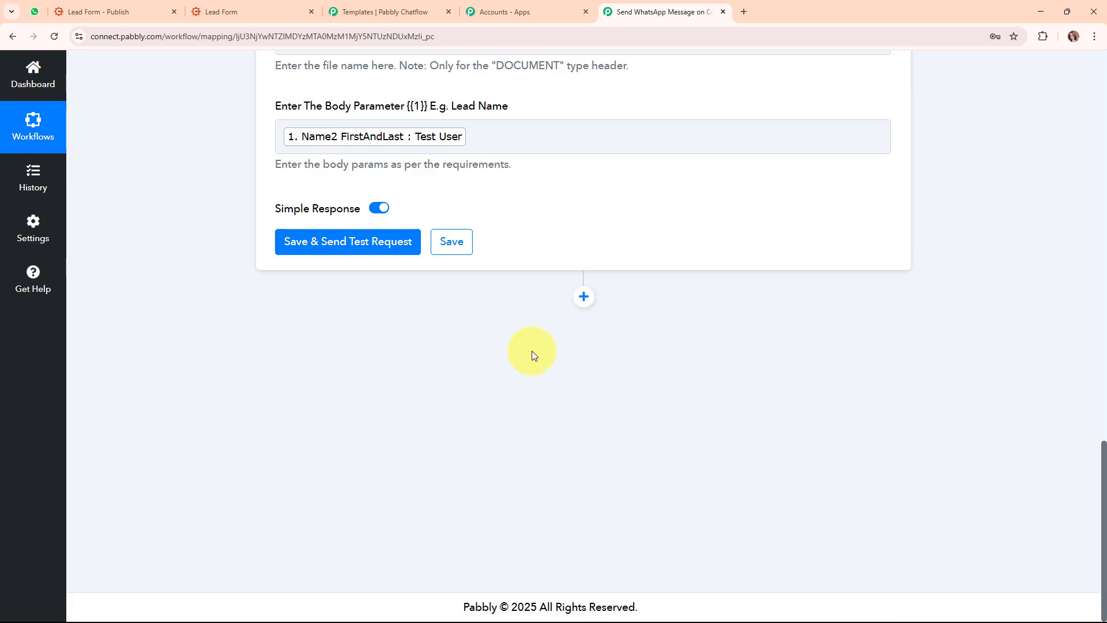
click(372, 242)
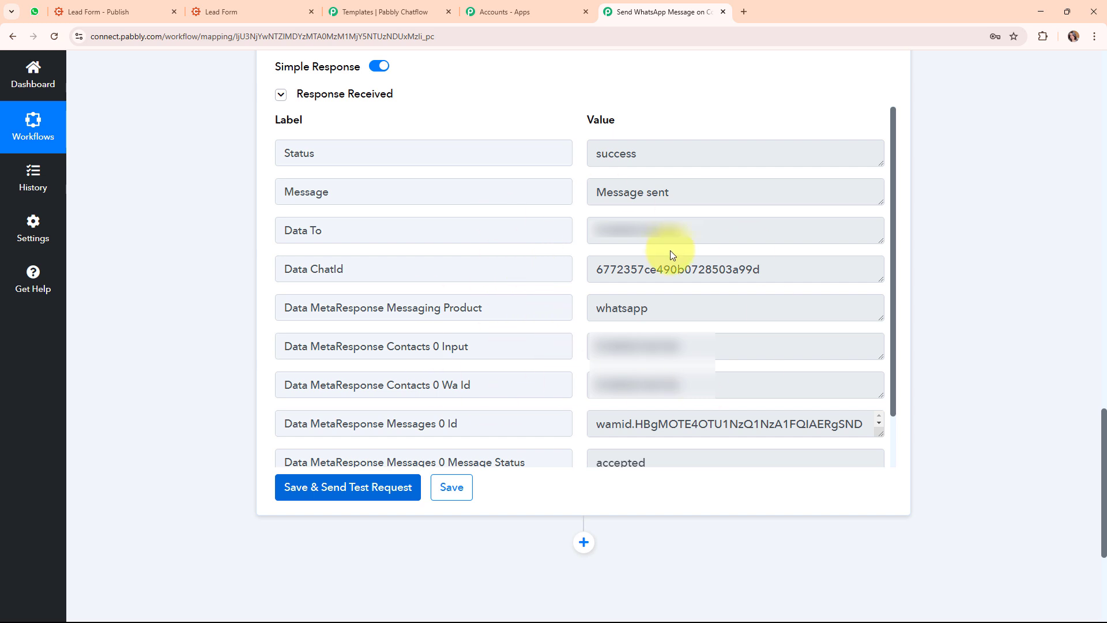
Check the Chatflow inbox shows the Hello Test User message delivered, then view it in WhatsApp Web
click(406, 11)
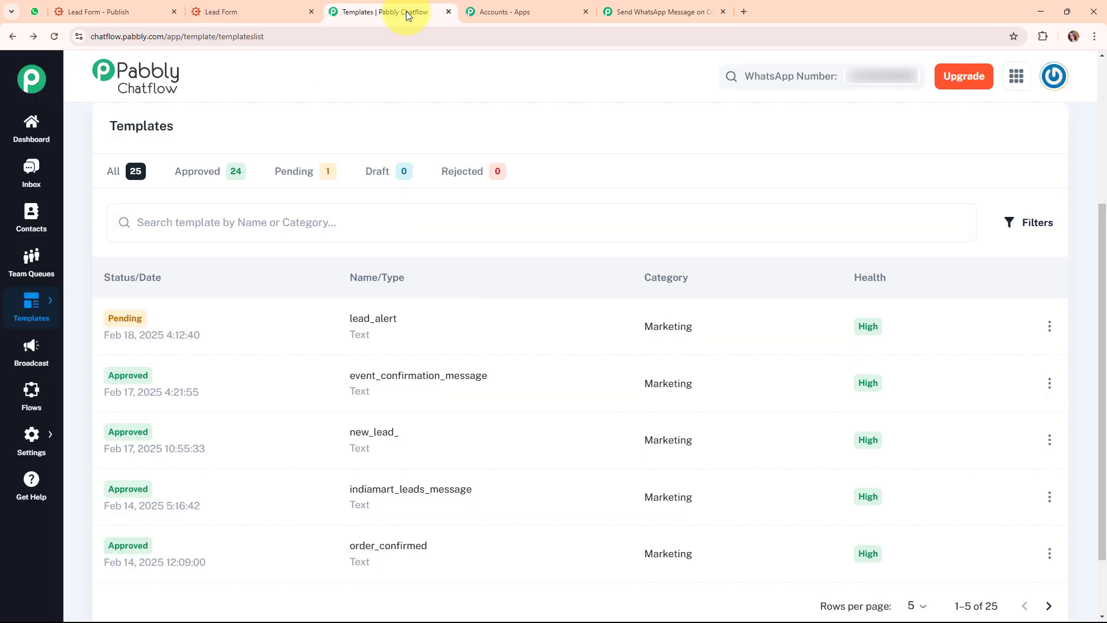
click(29, 173)
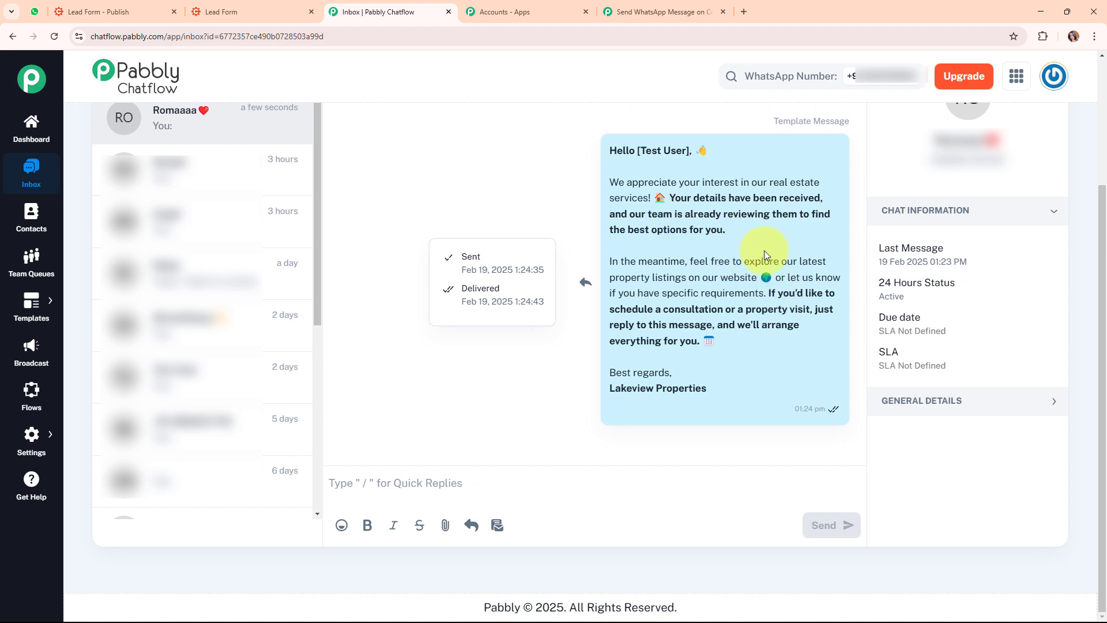
click(35, 12)
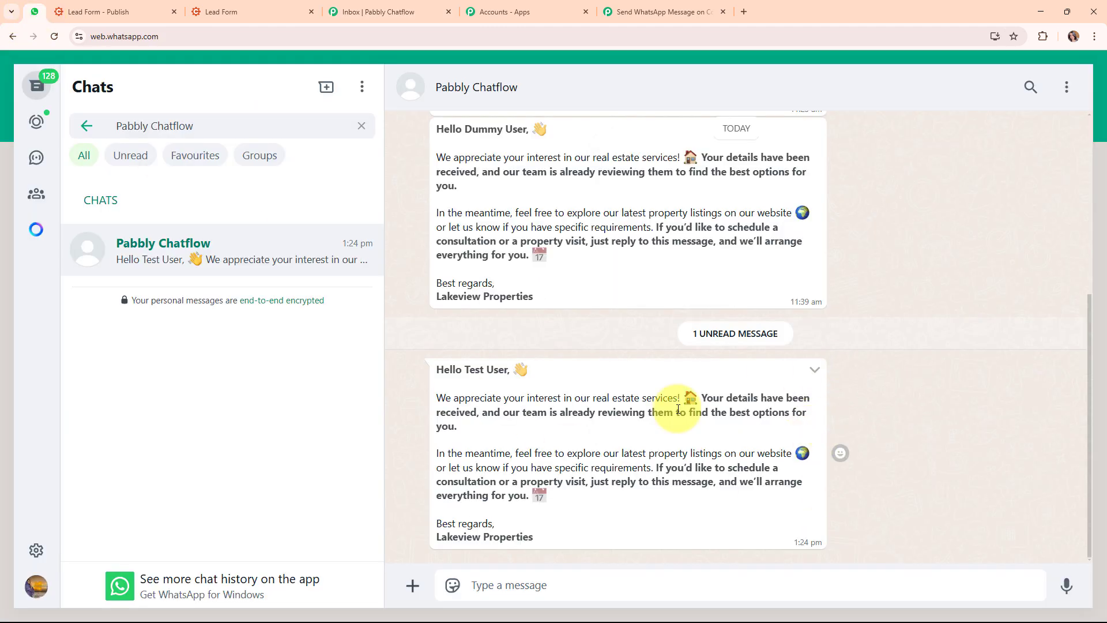
Compare the 'Hello Test User' greeting in WhatsApp with the Chatflow inbox
drag(439, 370, 528, 370)
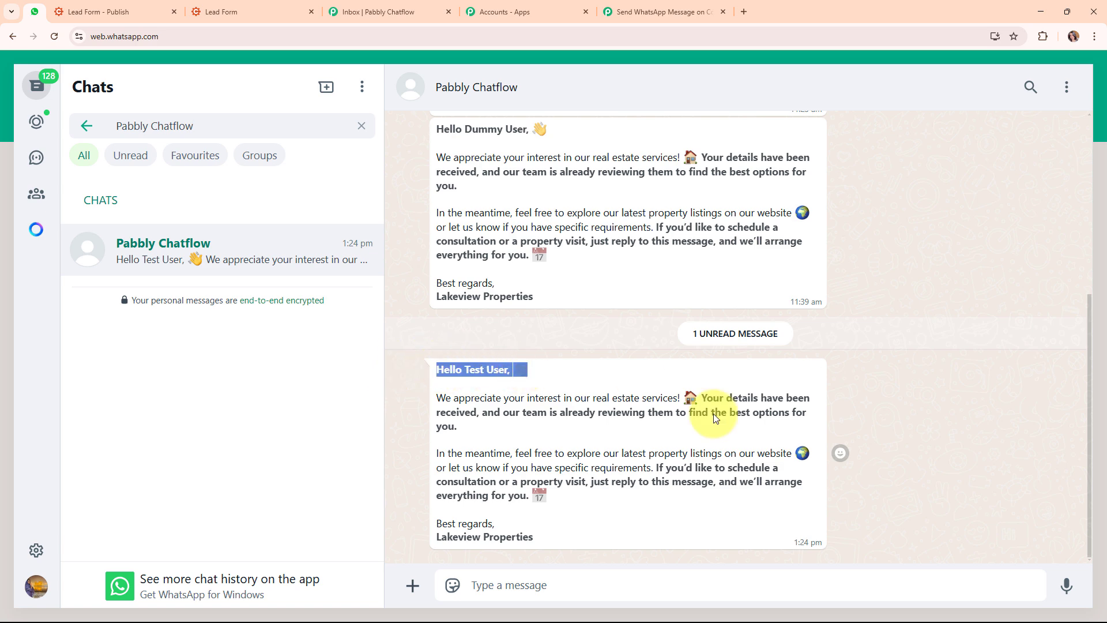
click(626, 442)
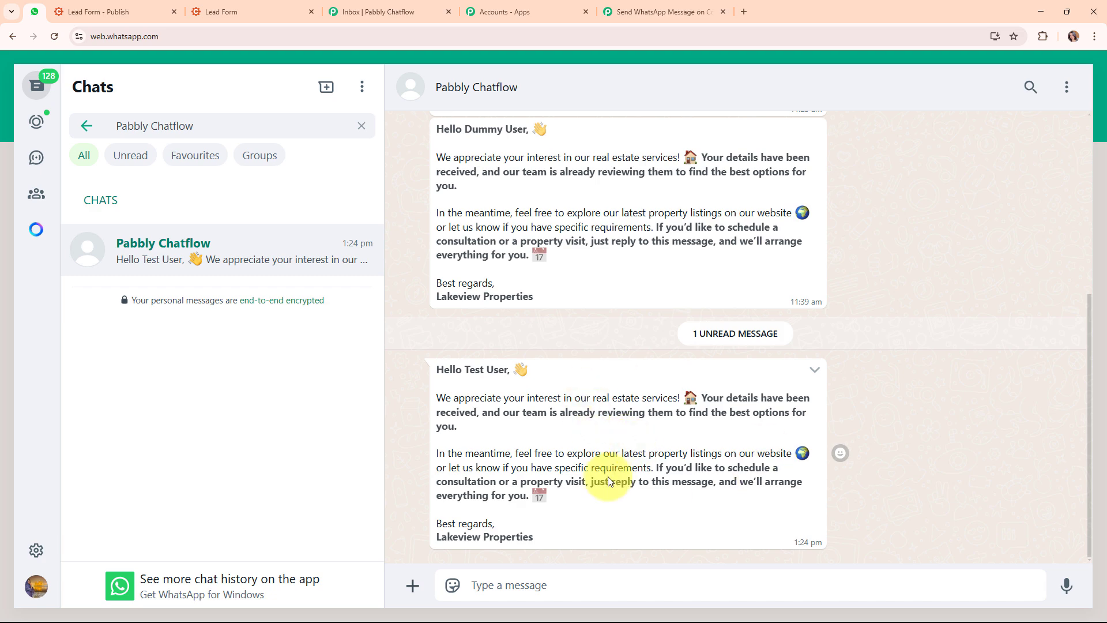
click(376, 6)
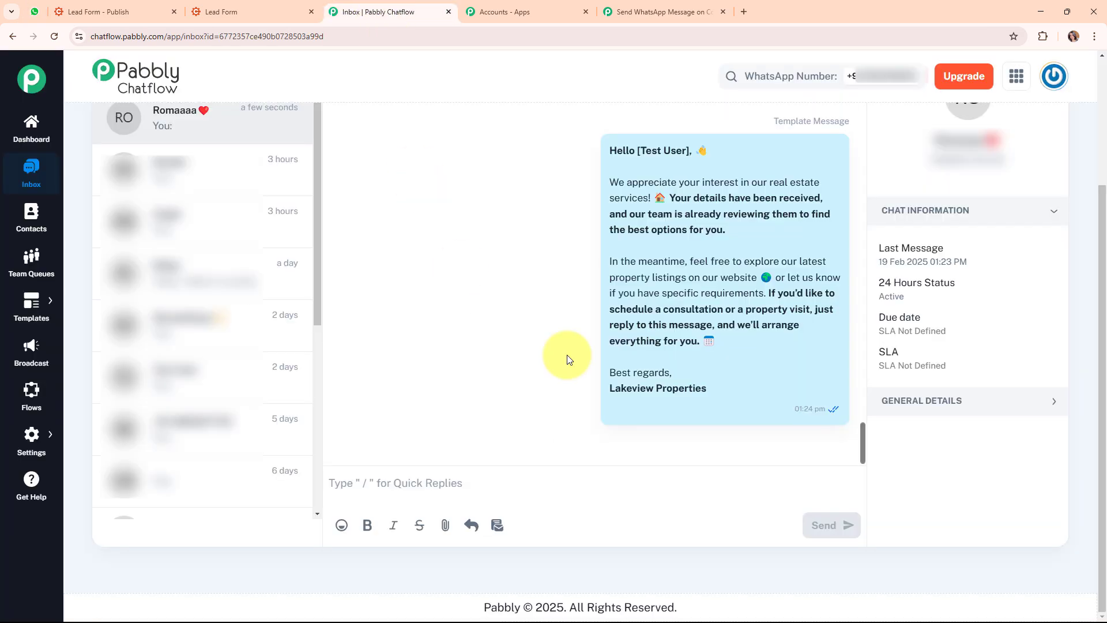
mouse_move(717, 351)
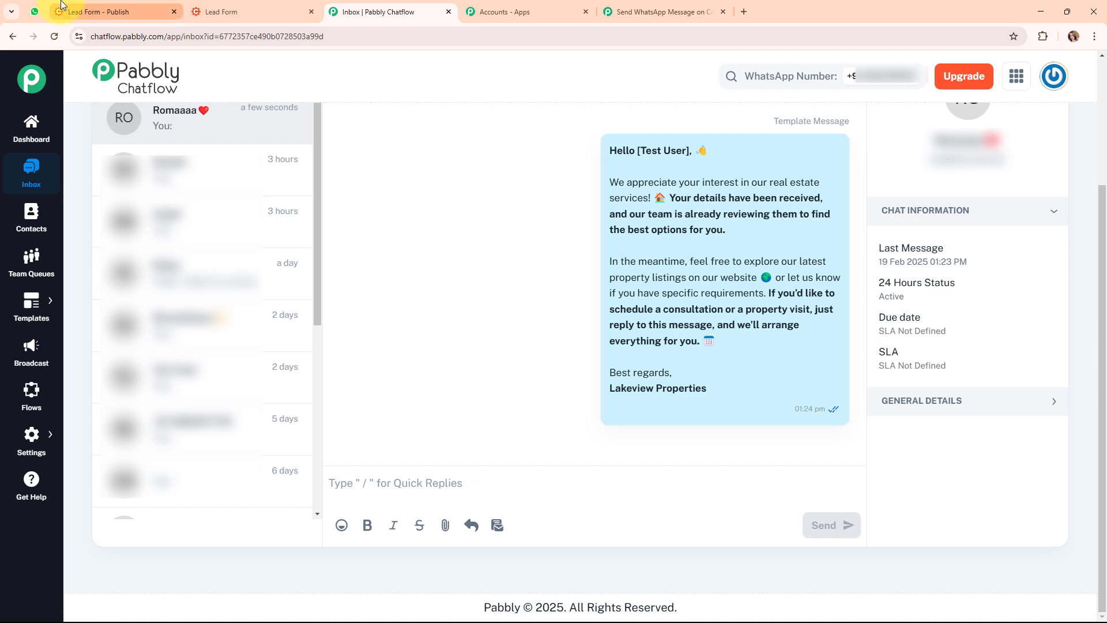
click(34, 10)
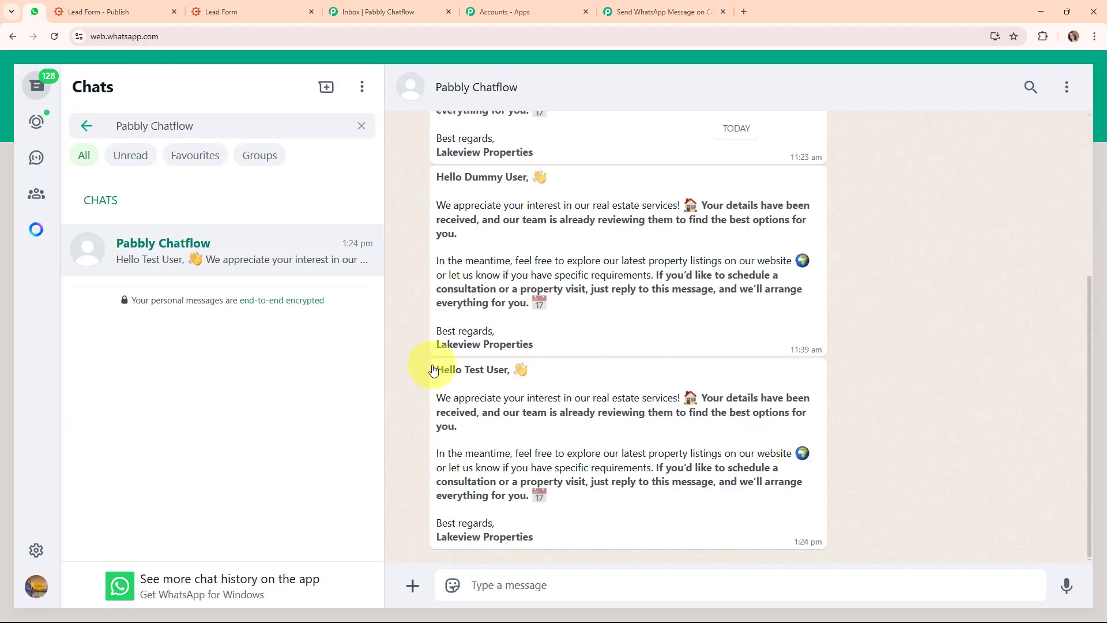
click(592, 583)
text(Hello, I)
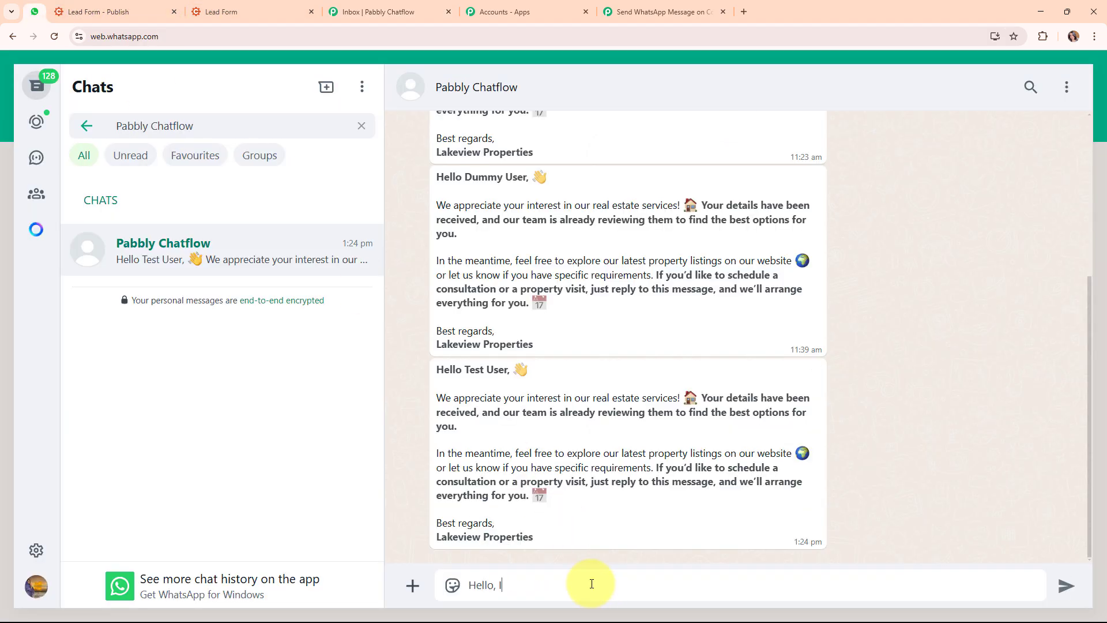
text( want to see the property.)
key(Return)
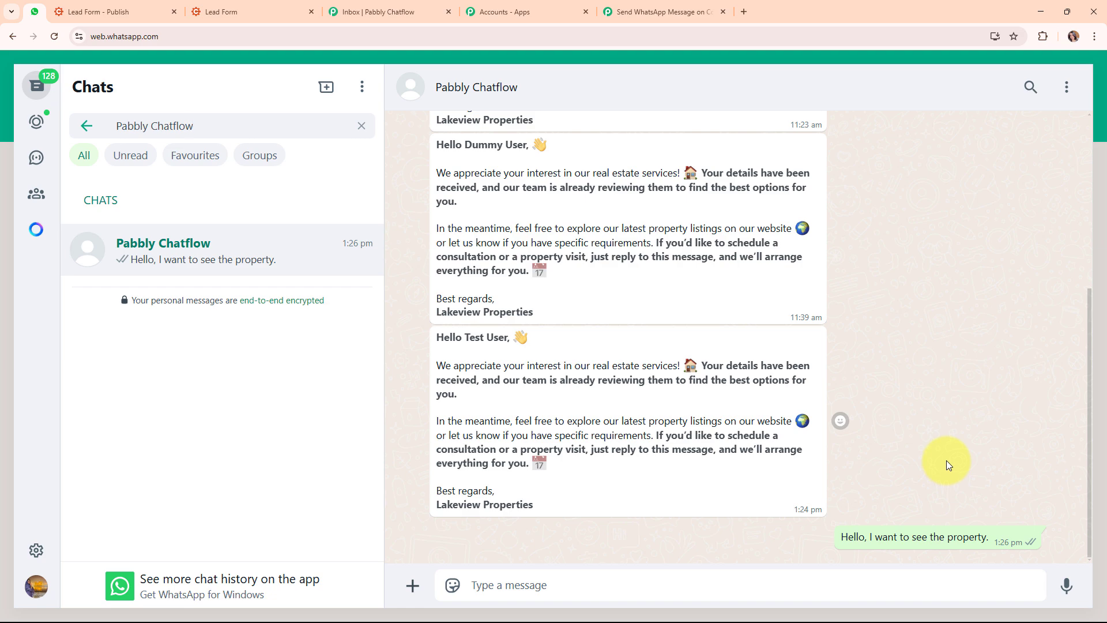
click(398, 5)
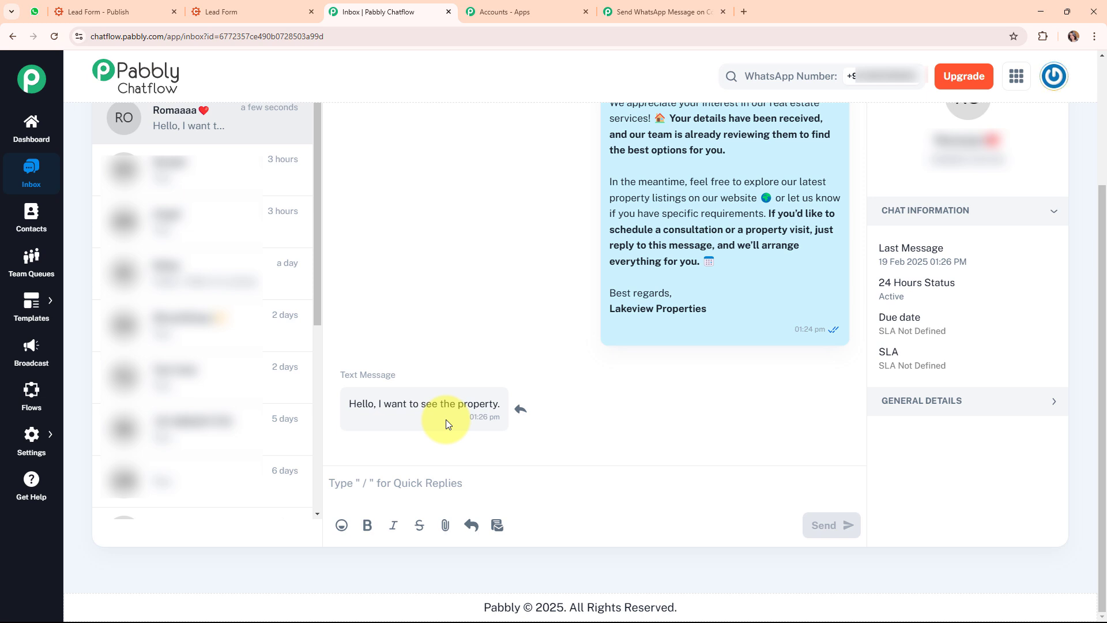
click(618, 5)
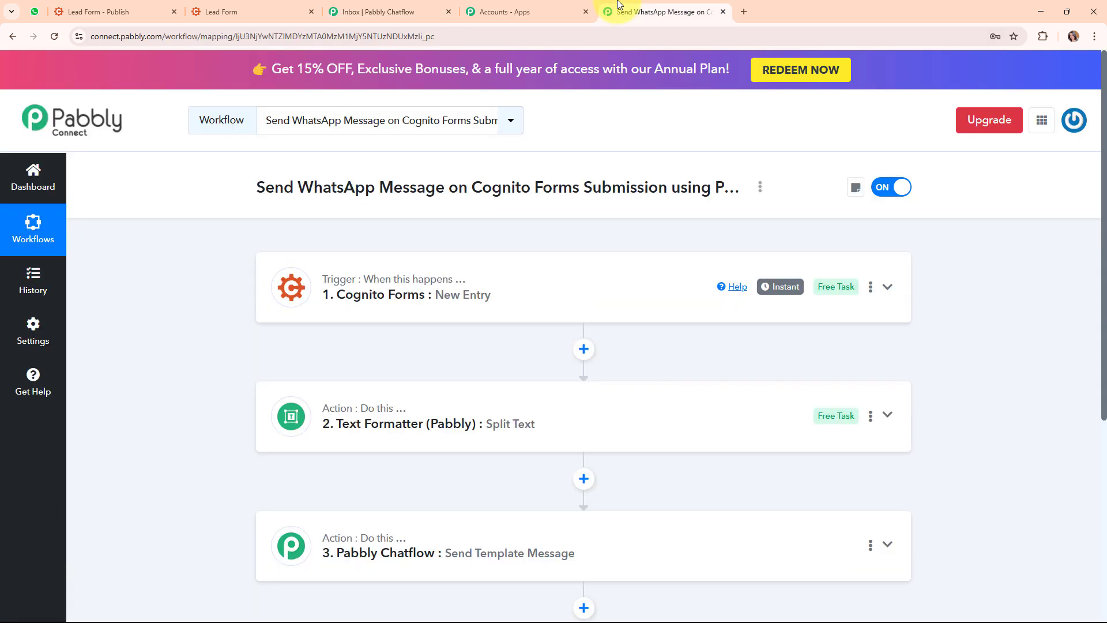